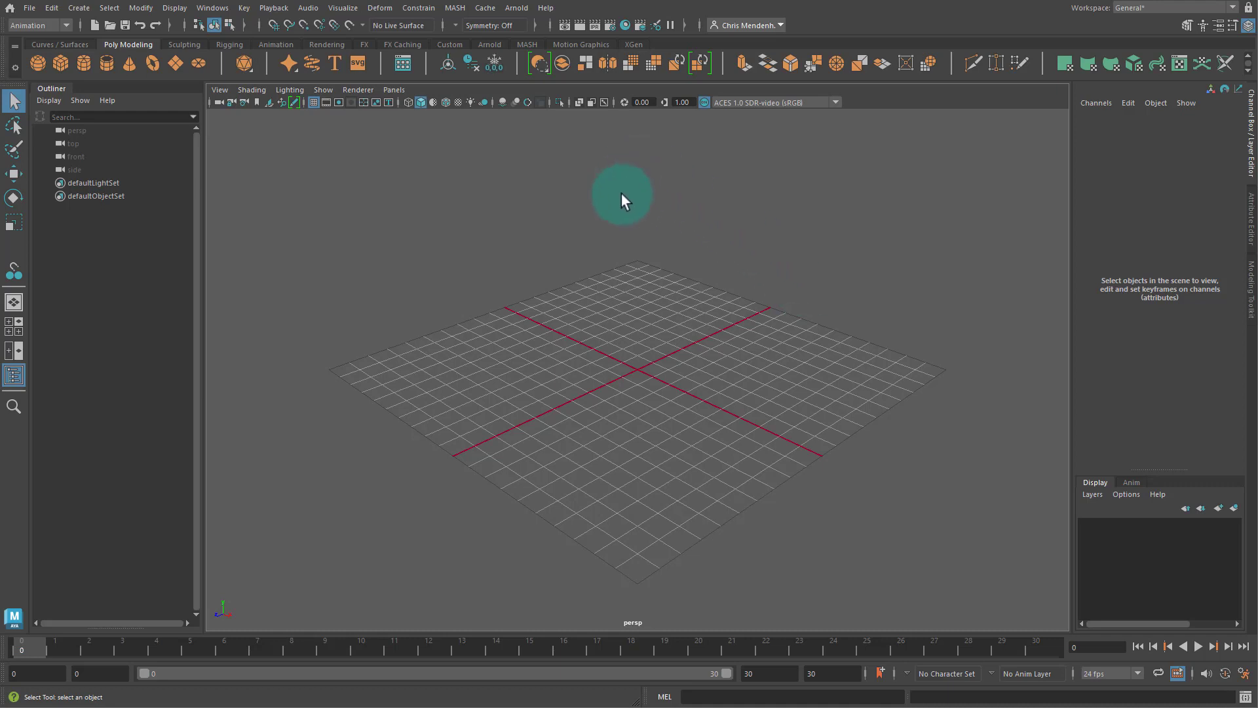
# Create a polygon plane at the origin and scale it up uniformly to about 39.
pyautogui.click(176, 60)
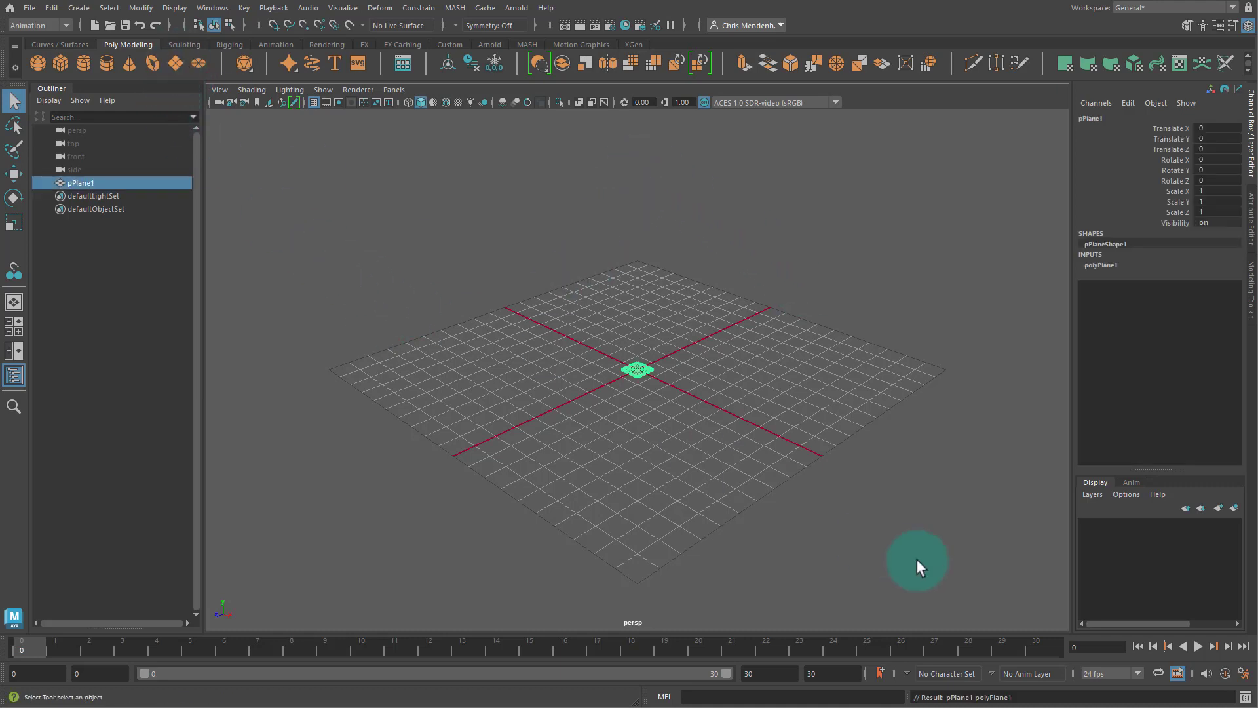
pyautogui.press('r')
pyautogui.moveTo(640, 365); pyautogui.dragTo(1222, 450)
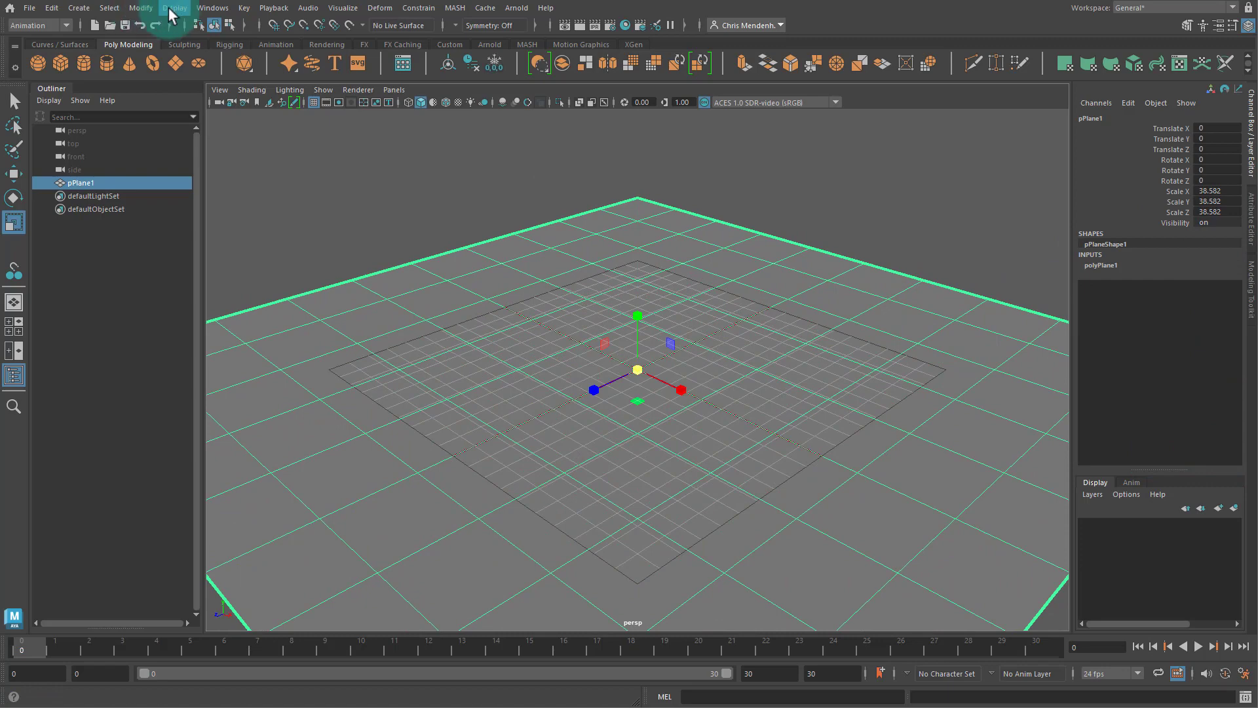
# Check the grid's size, line spacing and display settings in the grid options.
pyautogui.click(175, 7)
pyautogui.click(402, 44)
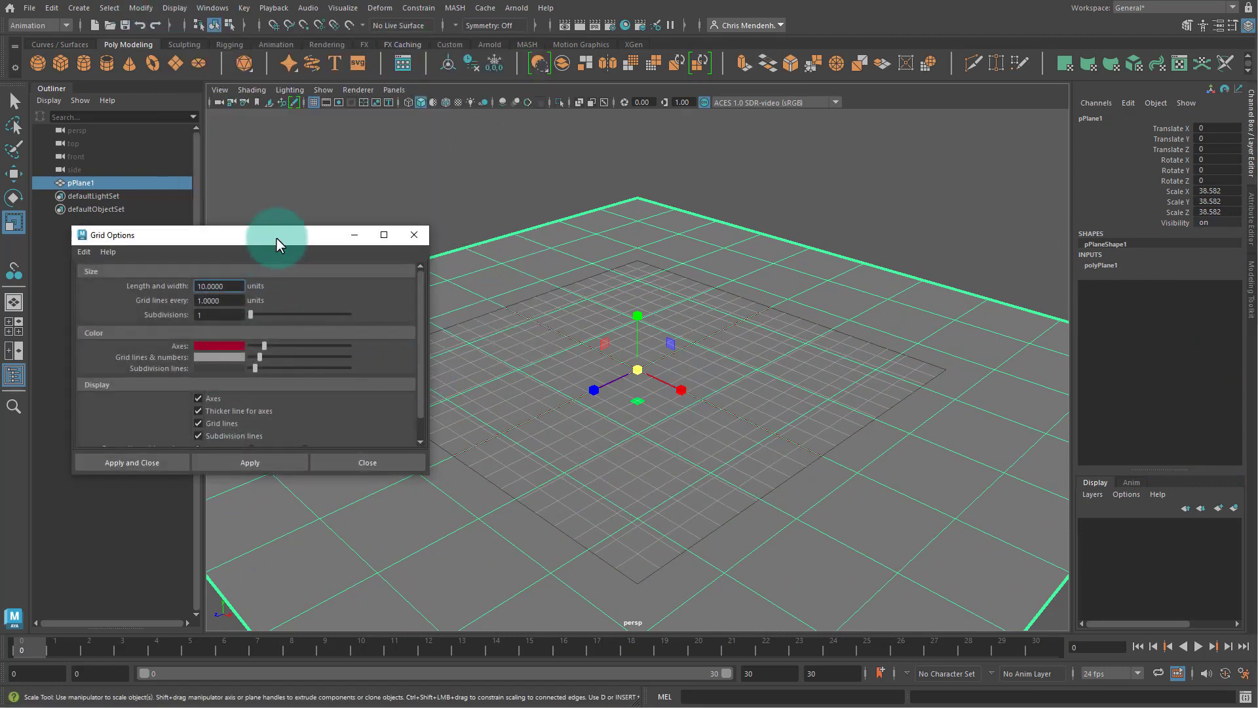
pyautogui.moveTo(346, 223); pyautogui.dragTo(619, 207)
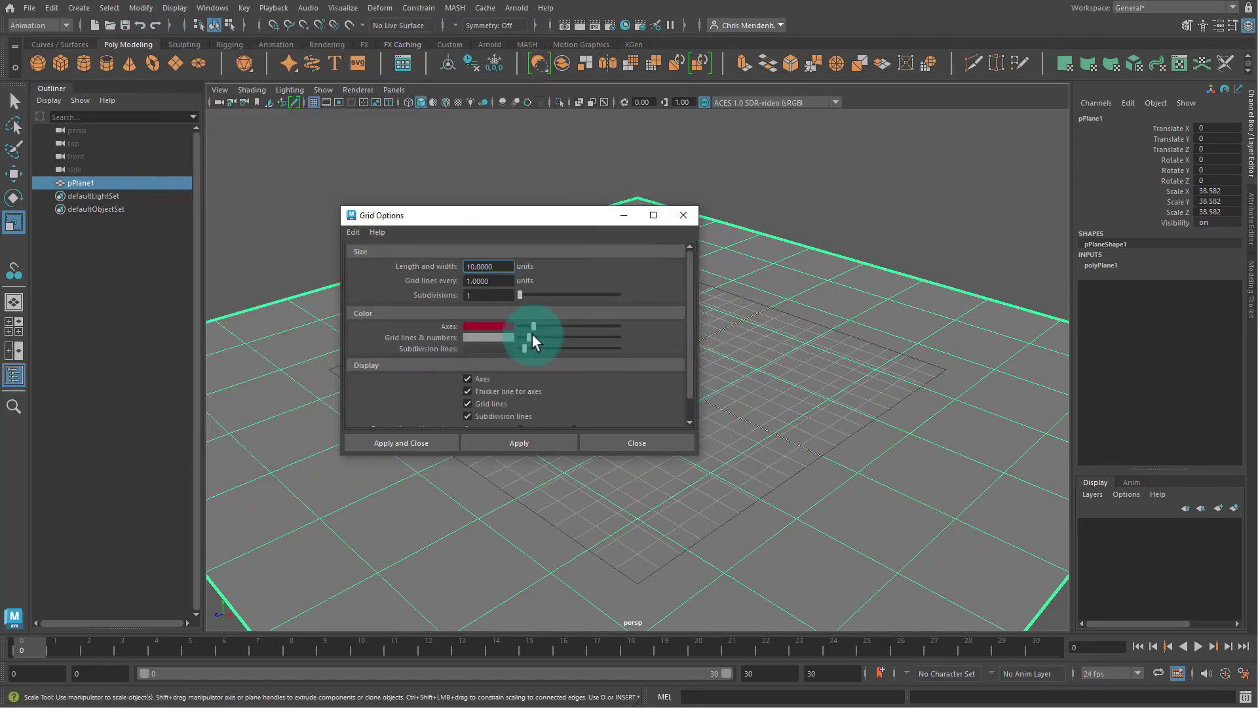
pyautogui.click(690, 219)
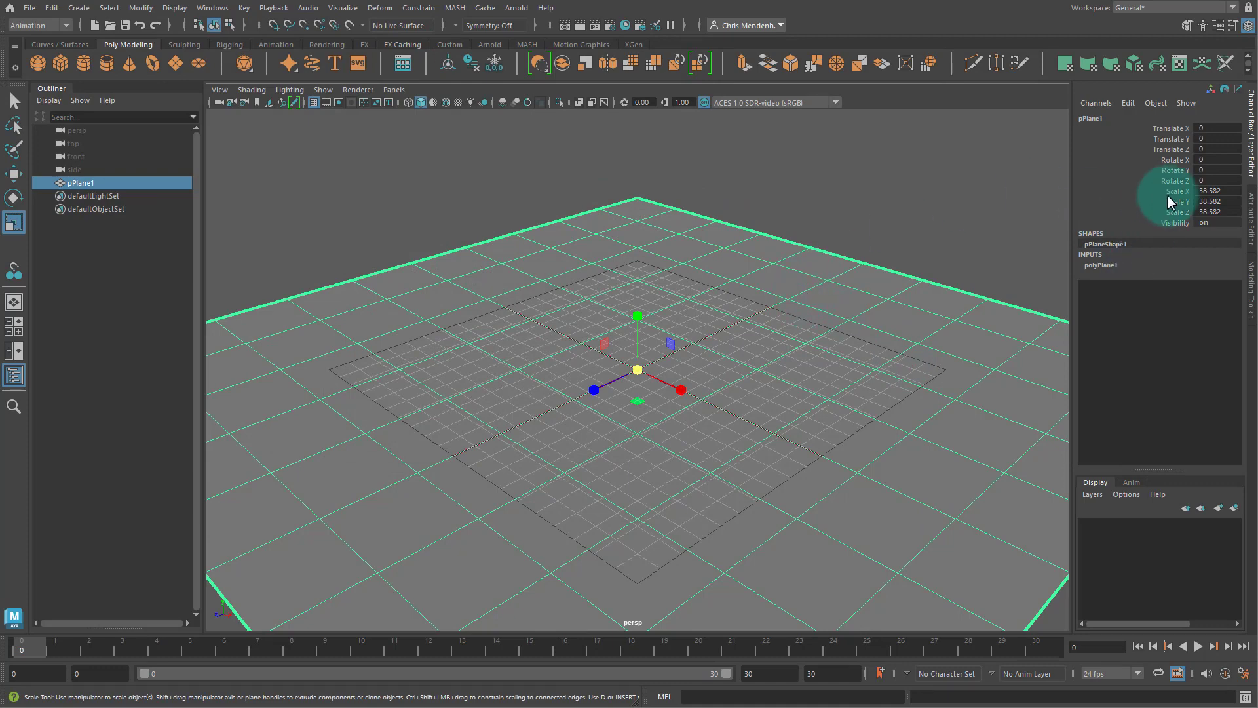
# Set the plane's X, Y and Z scale to 100 after trying 50.
pyautogui.moveTo(1212, 192); pyautogui.dragTo(1217, 213)
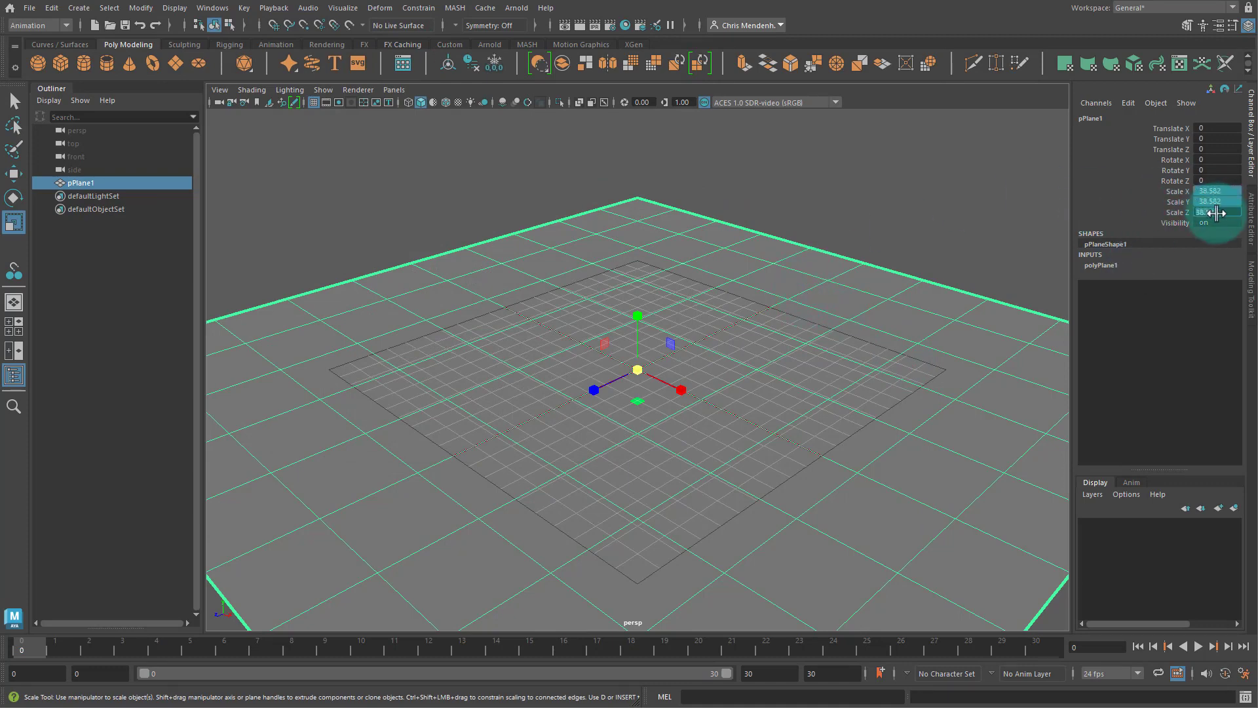
pyautogui.write('50')
pyautogui.press('Return')
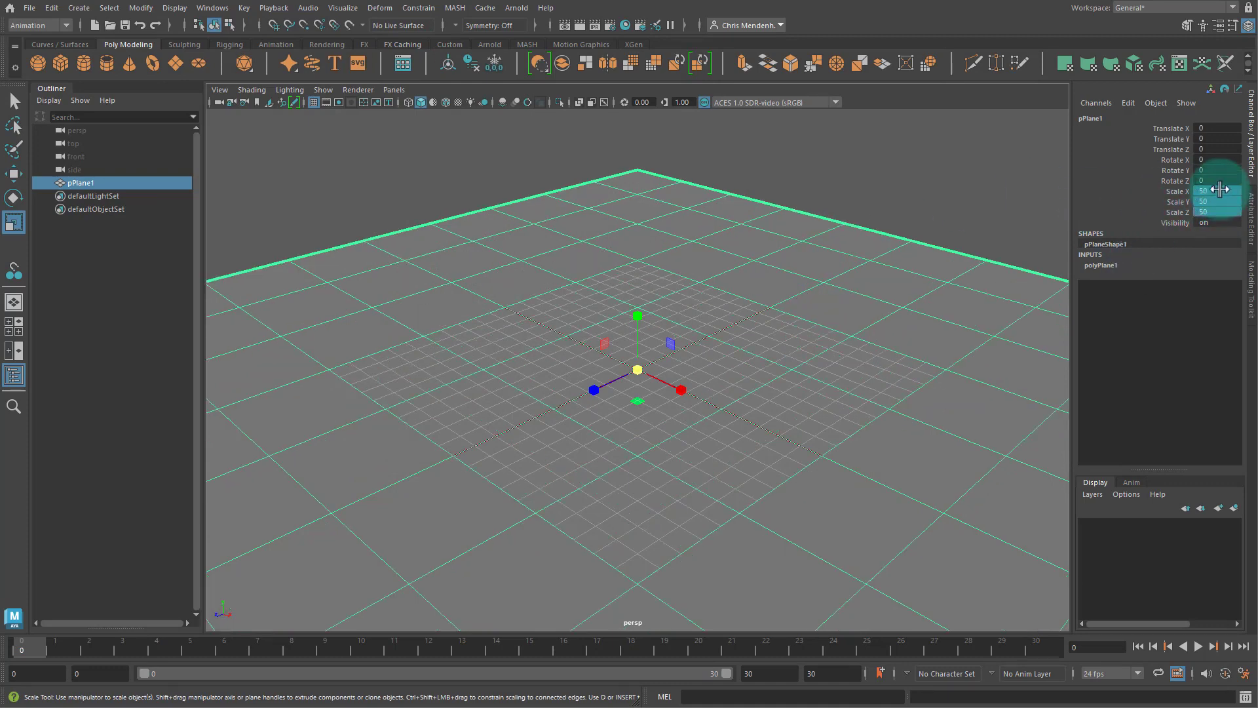
pyautogui.write('10')
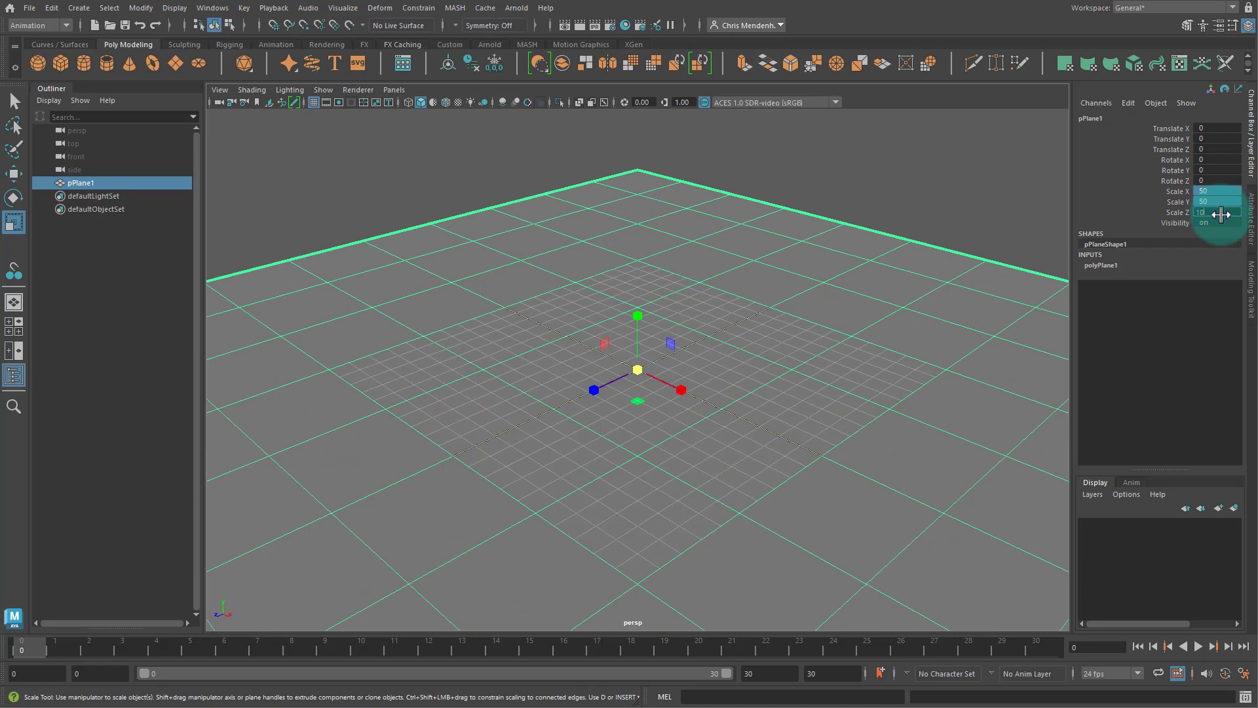
pyautogui.write('0')
pyautogui.press('Return')
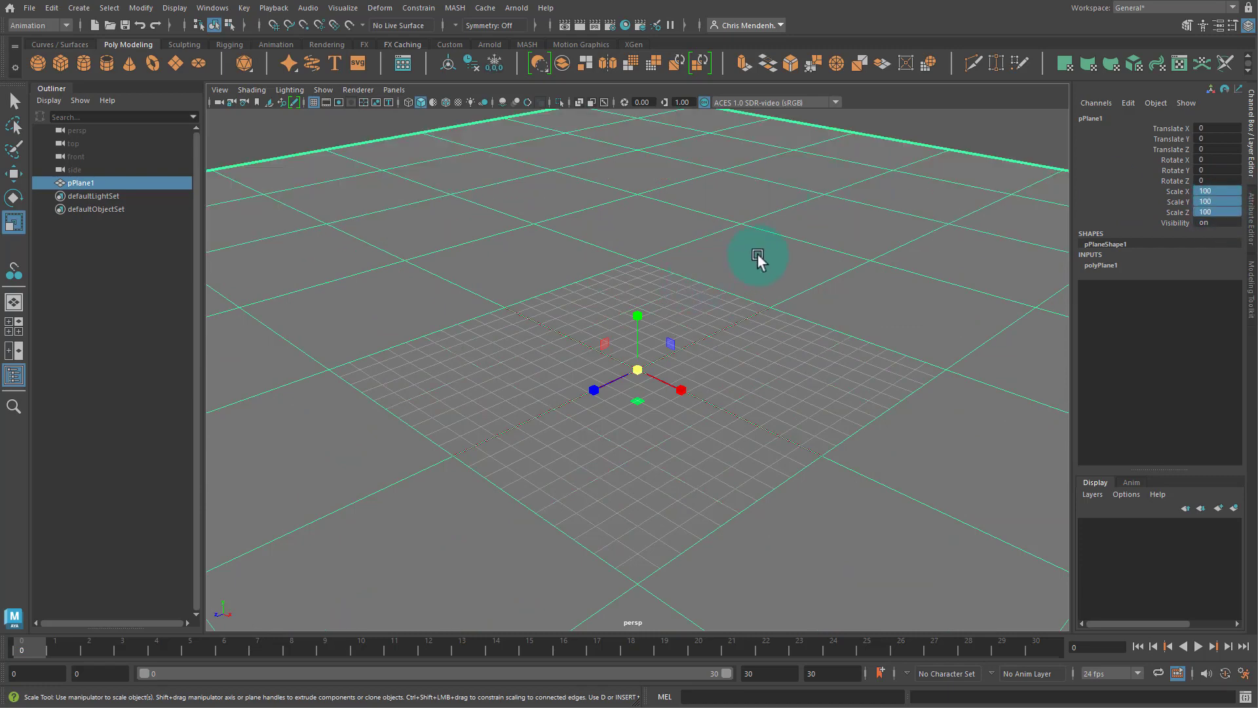
# Create a polygon sphere at the origin and scale it up uniformly to about 62 to enclose the grid.
pyautogui.click(38, 63)
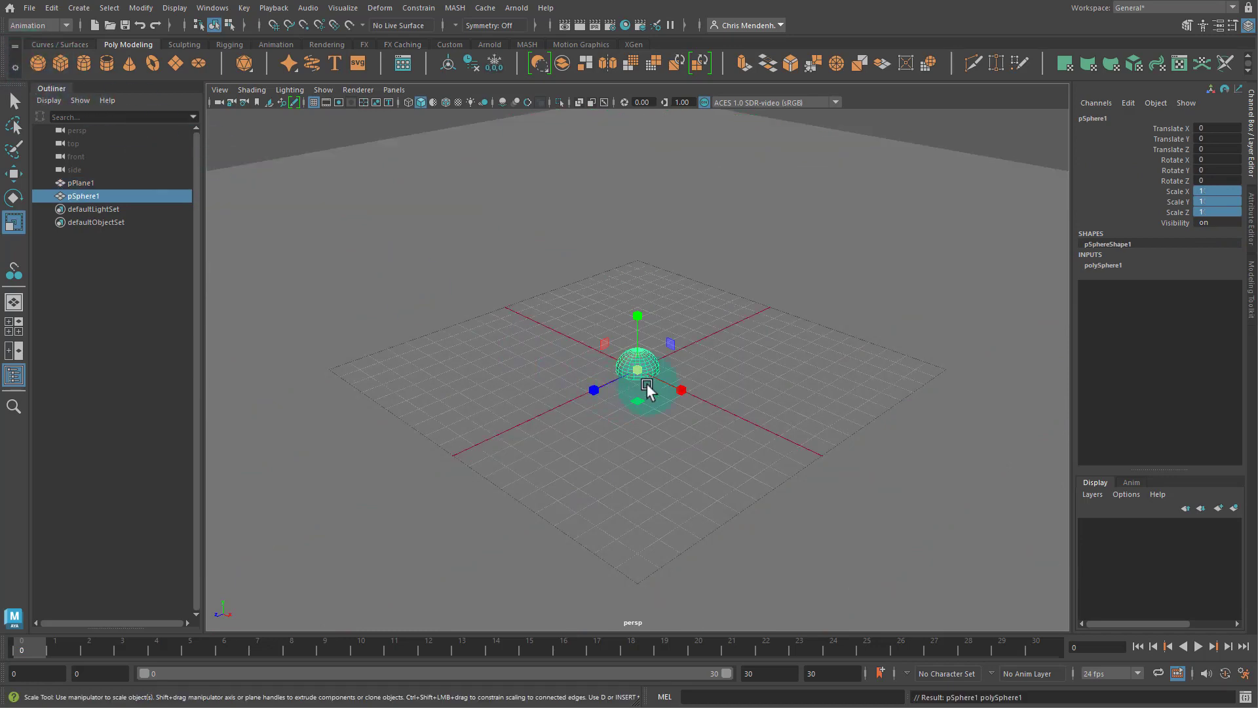
pyautogui.moveTo(639, 368); pyautogui.dragTo(1161, 523)
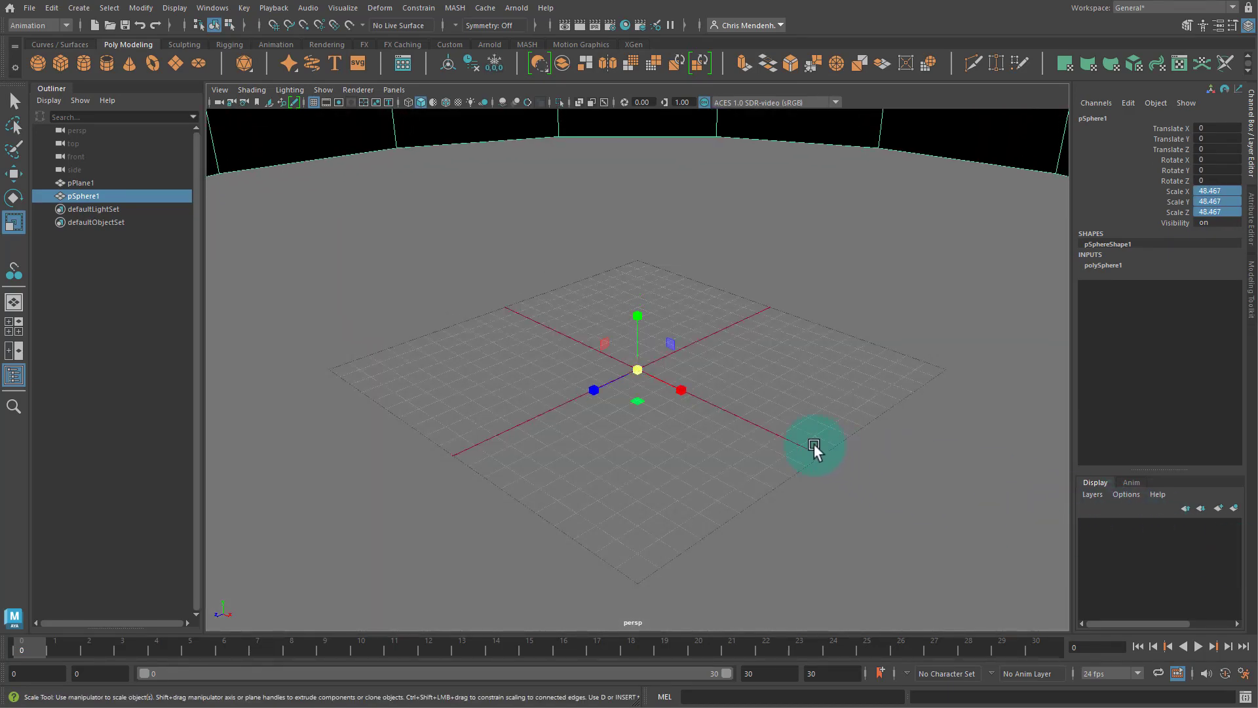
pyautogui.keyDown('alt'); pyautogui.moveTo(781, 451); pyautogui.dragTo(764, 422); pyautogui.keyUp('alt')
pyautogui.moveTo(638, 369); pyautogui.dragTo(1253, 546)
pyautogui.keyDown('alt'); pyautogui.moveTo(862, 458); pyautogui.dragTo(787, 459); pyautogui.keyUp('alt')
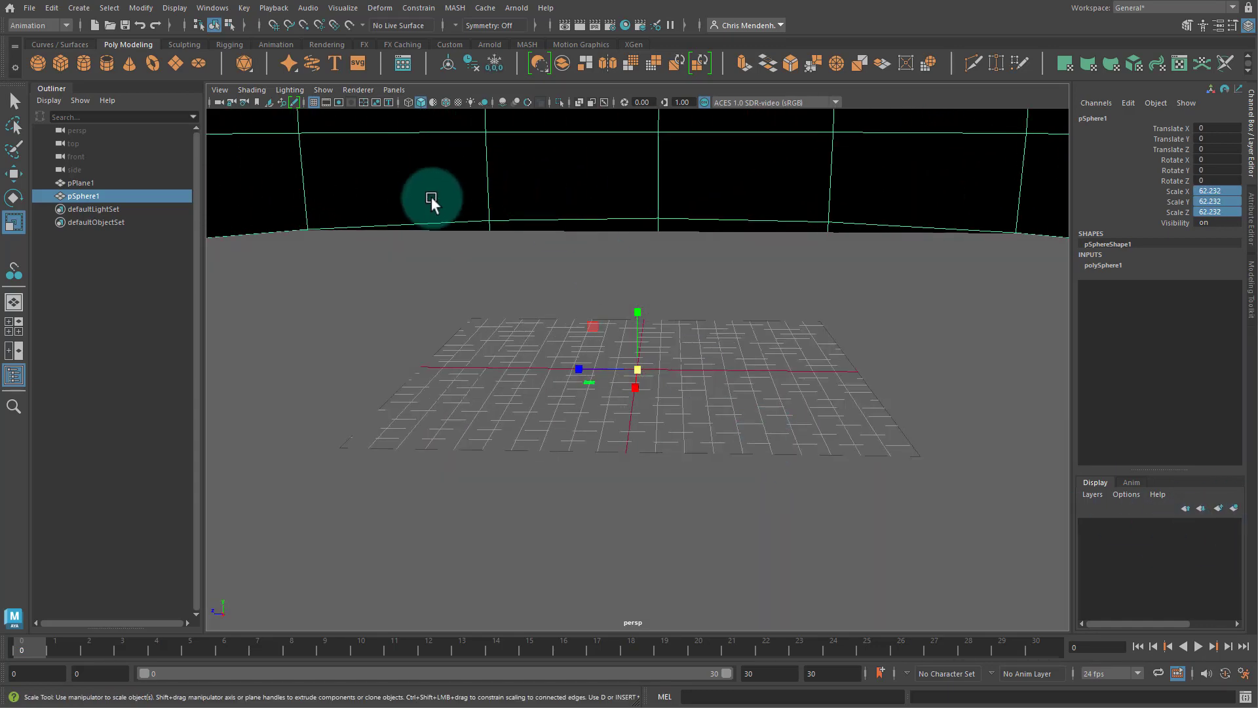
pyautogui.keyDown('alt'); pyautogui.moveTo(621, 456); pyautogui.dragTo(725, 466); pyautogui.keyUp('alt')
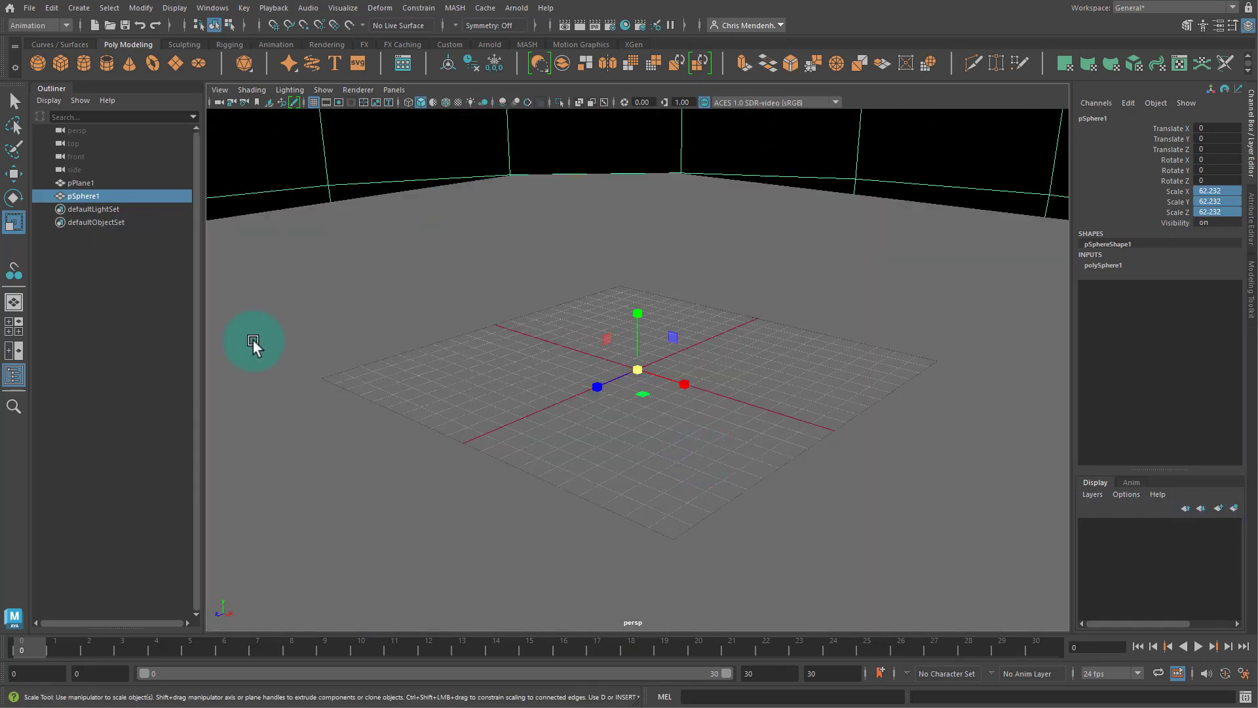
# Reduce the sphere's uniform scale to about 45 so that it fits within the ground plane.
pyautogui.keyDown('alt'); pyautogui.moveTo(405, 335); pyautogui.dragTo(534, 363, button='middle'); pyautogui.keyUp('alt')
pyautogui.moveTo(651, 298); pyautogui.dragTo(1, 234, button='middle')
pyautogui.keyDown('alt'); pyautogui.moveTo(602, 336); pyautogui.dragTo(451, 287, button='middle'); pyautogui.keyUp('alt')
pyautogui.scroll(-7, 451, 287)
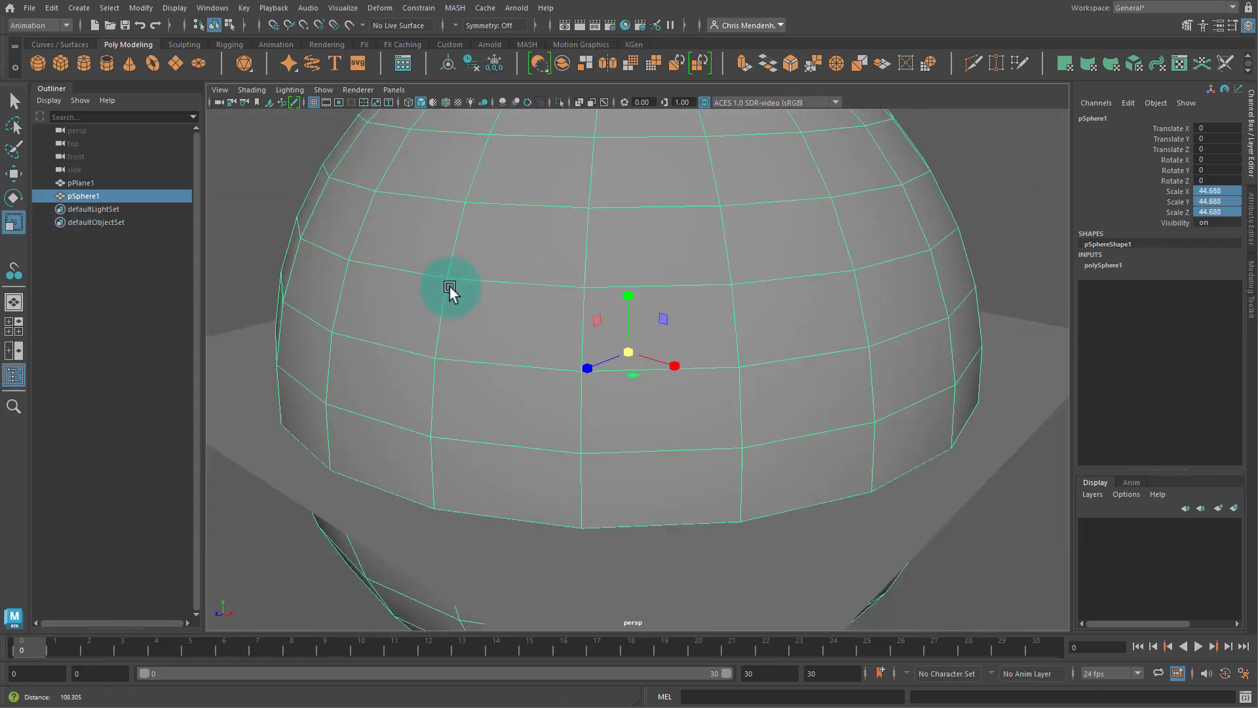
pyautogui.keyDown('alt'); pyautogui.moveTo(461, 371); pyautogui.dragTo(1212, 508, button='right'); pyautogui.keyUp('alt')
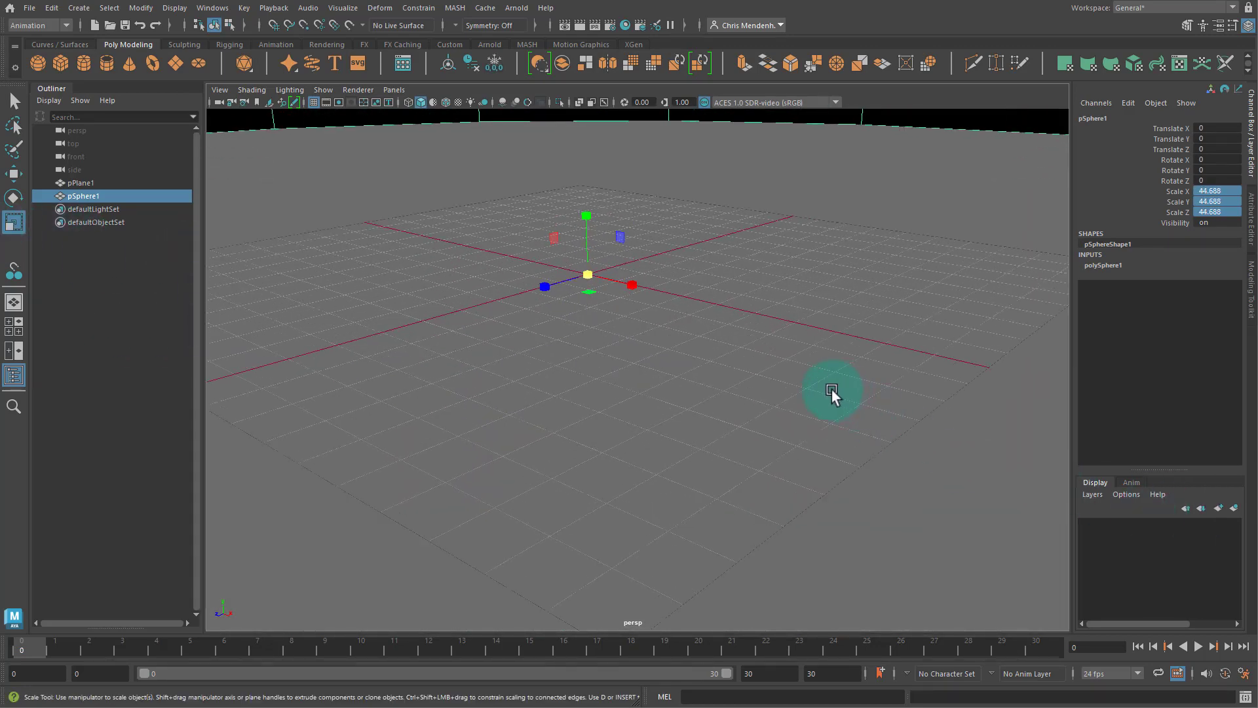
pyautogui.keyDown('alt'); pyautogui.moveTo(831, 392); pyautogui.dragTo(797, 386); pyautogui.keyUp('alt')
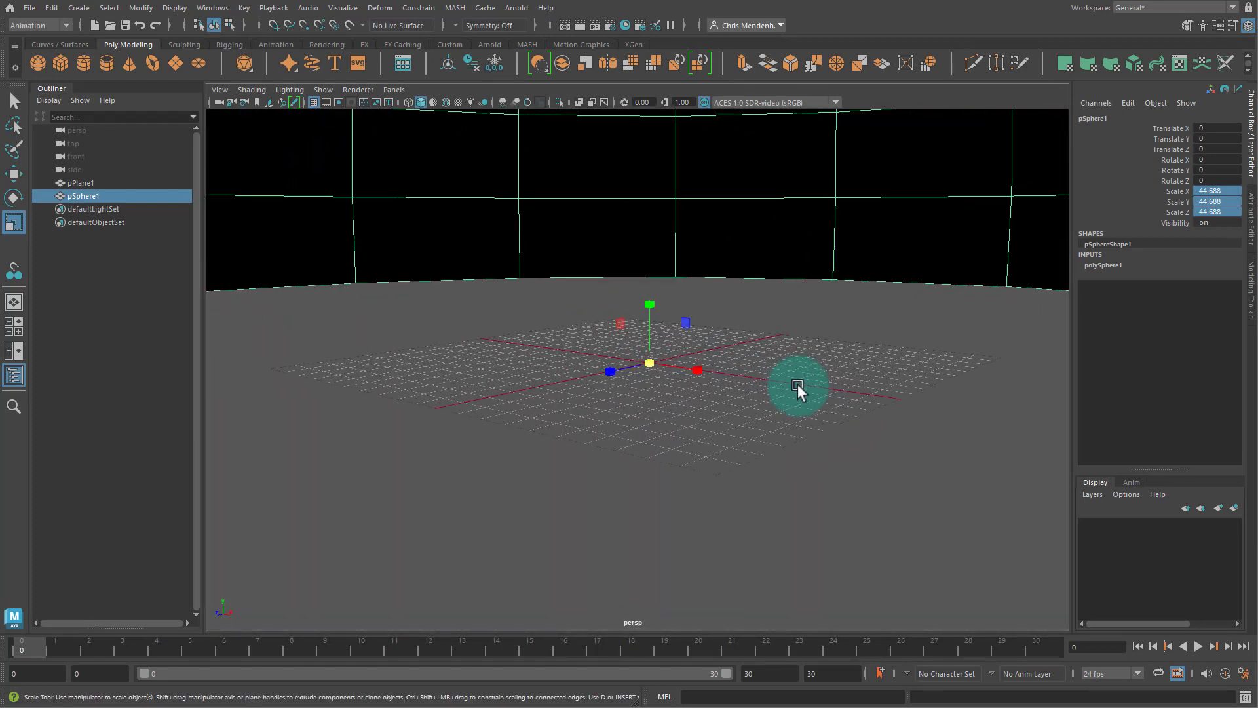
# Set the sphere's Subdivisions Axis and Subdivisions Height to 50.
pyautogui.click(1107, 264)
pyautogui.moveTo(1202, 295); pyautogui.dragTo(1218, 305)
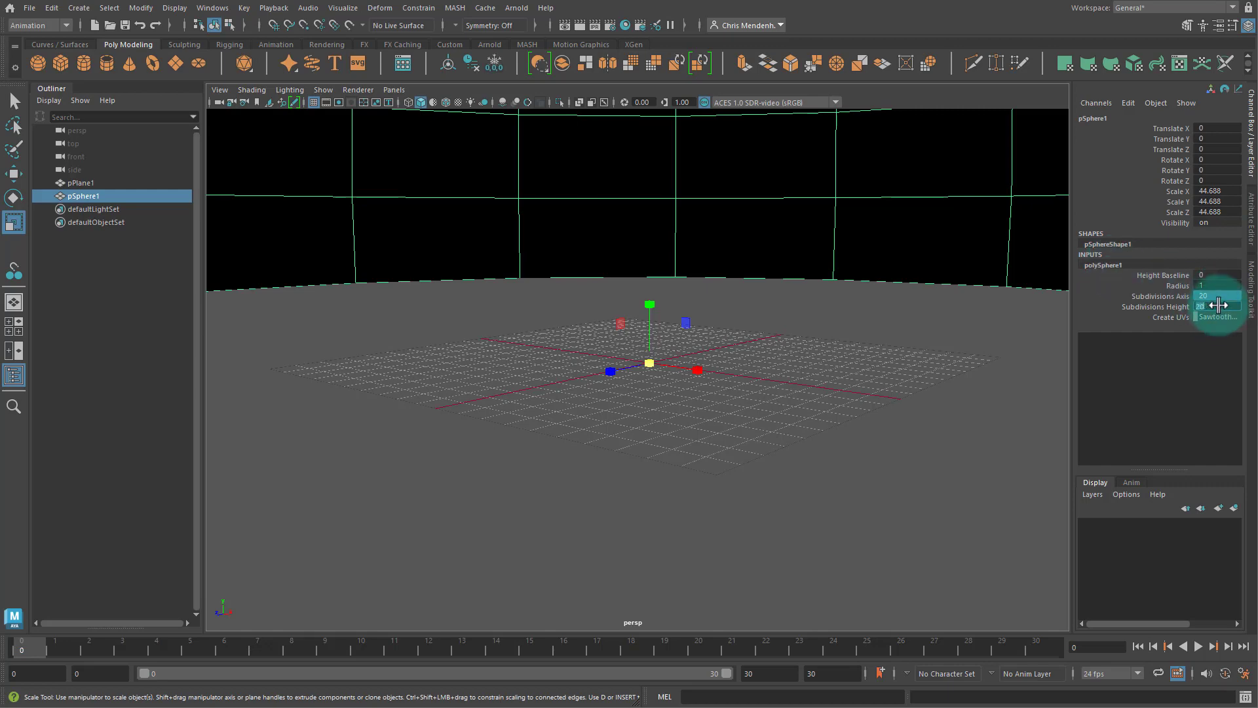
pyautogui.write('50')
pyautogui.press('Return')
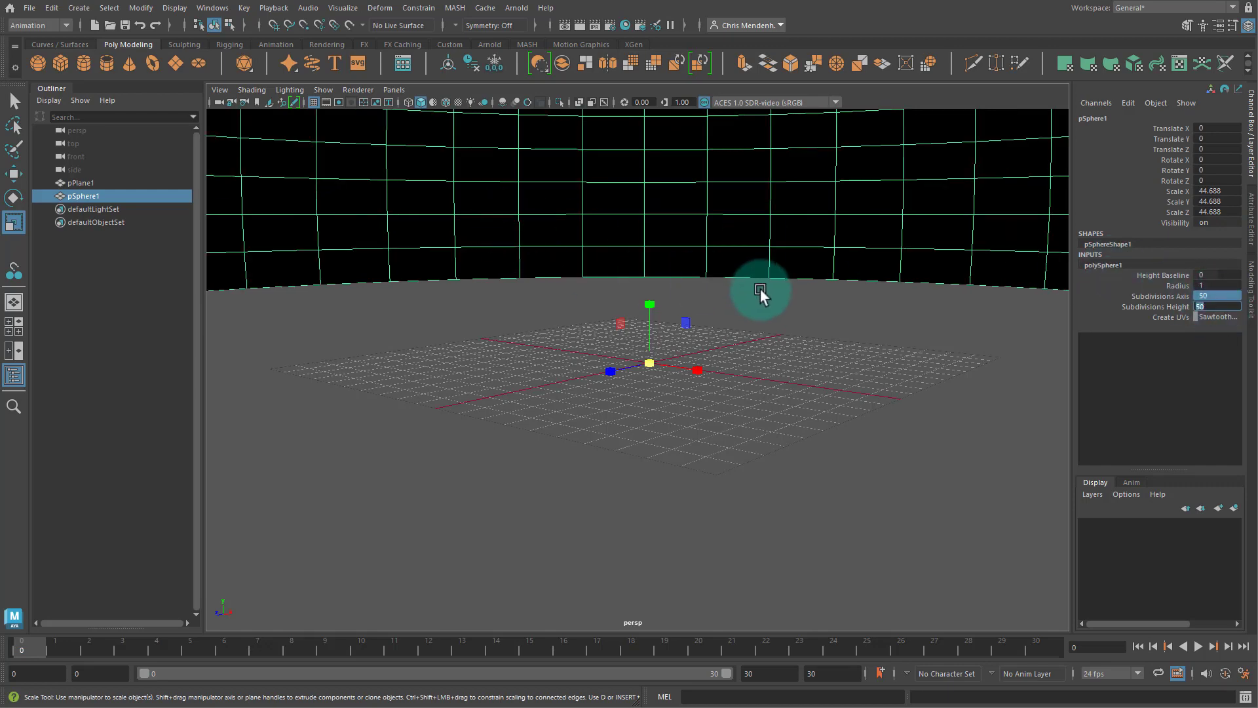
pyautogui.keyDown('alt'); pyautogui.moveTo(728, 310); pyautogui.dragTo(732, 314); pyautogui.keyUp('alt')
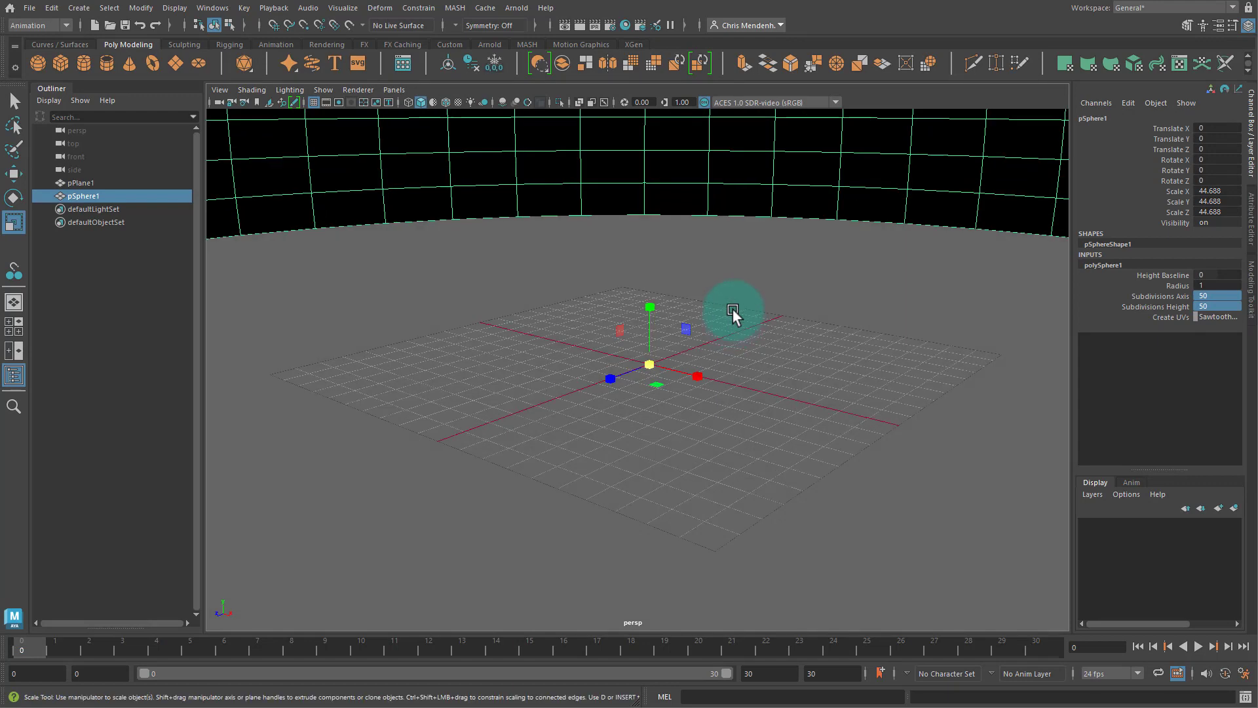
# Switch to the Modeling command set and reverse the sphere's normals so its inner surface is shaded.
pyautogui.click(817, 194)
pyautogui.scroll(-2, 780, 281)
pyautogui.keyDown('alt'); pyautogui.moveTo(504, 404); pyautogui.dragTo(506, 383); pyautogui.keyUp('alt')
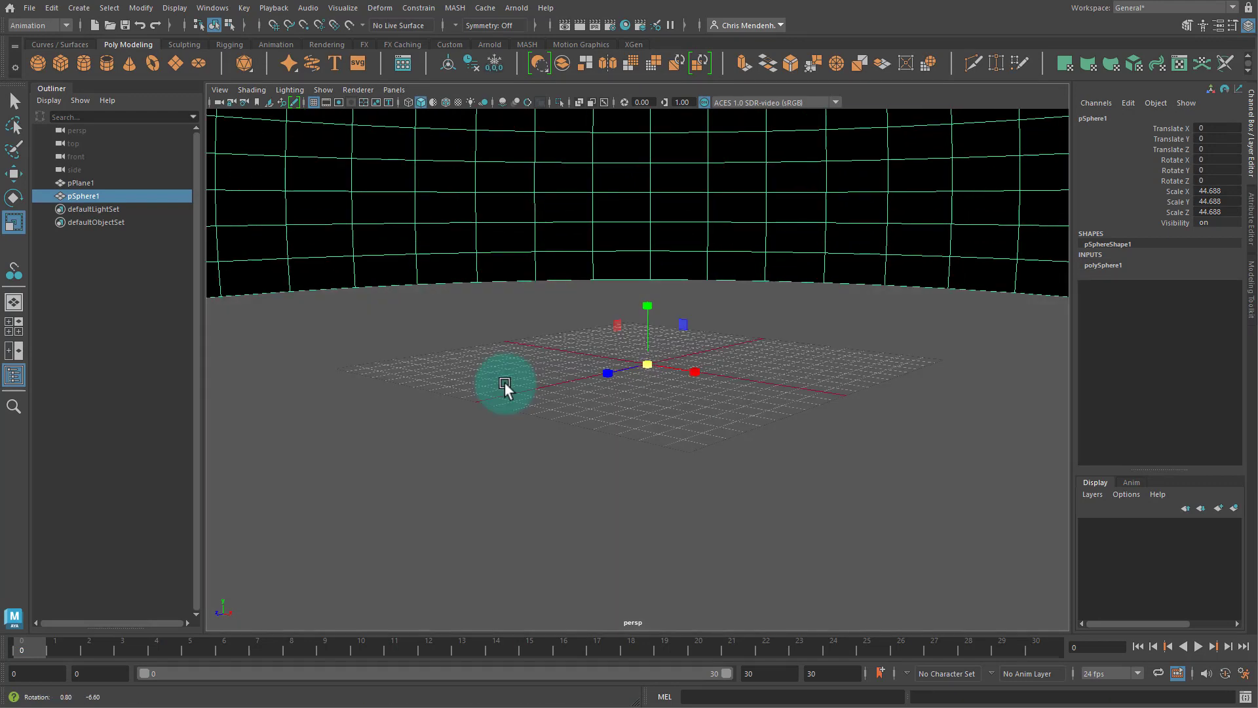
pyautogui.keyDown('alt'); pyautogui.moveTo(601, 348); pyautogui.dragTo(600, 414, button='middle'); pyautogui.keyUp('alt')
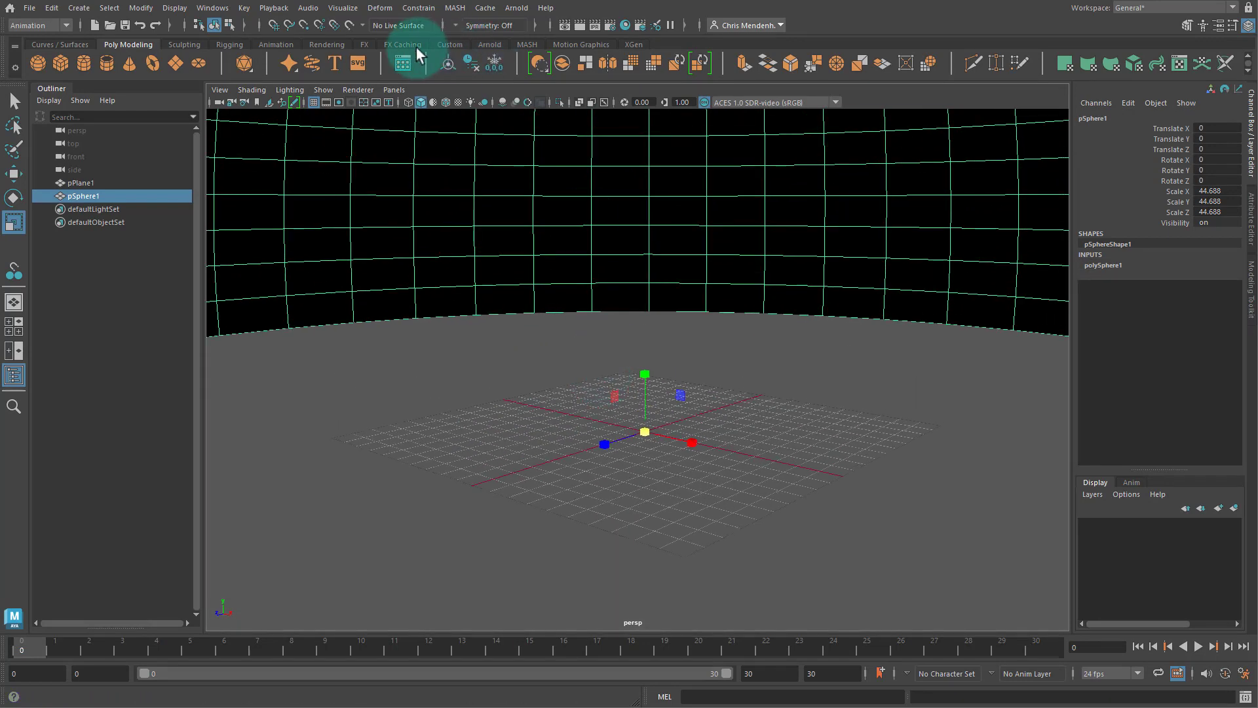
pyautogui.click(54, 23)
pyautogui.click(50, 40)
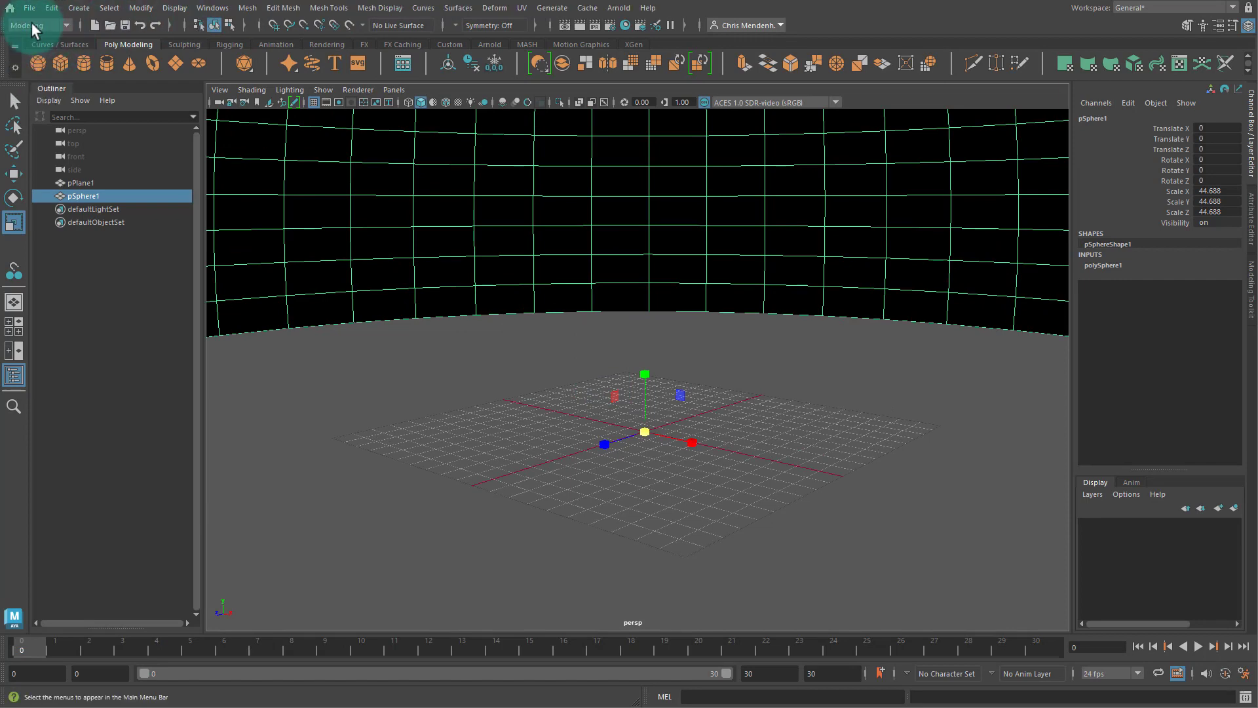
pyautogui.click(386, 12)
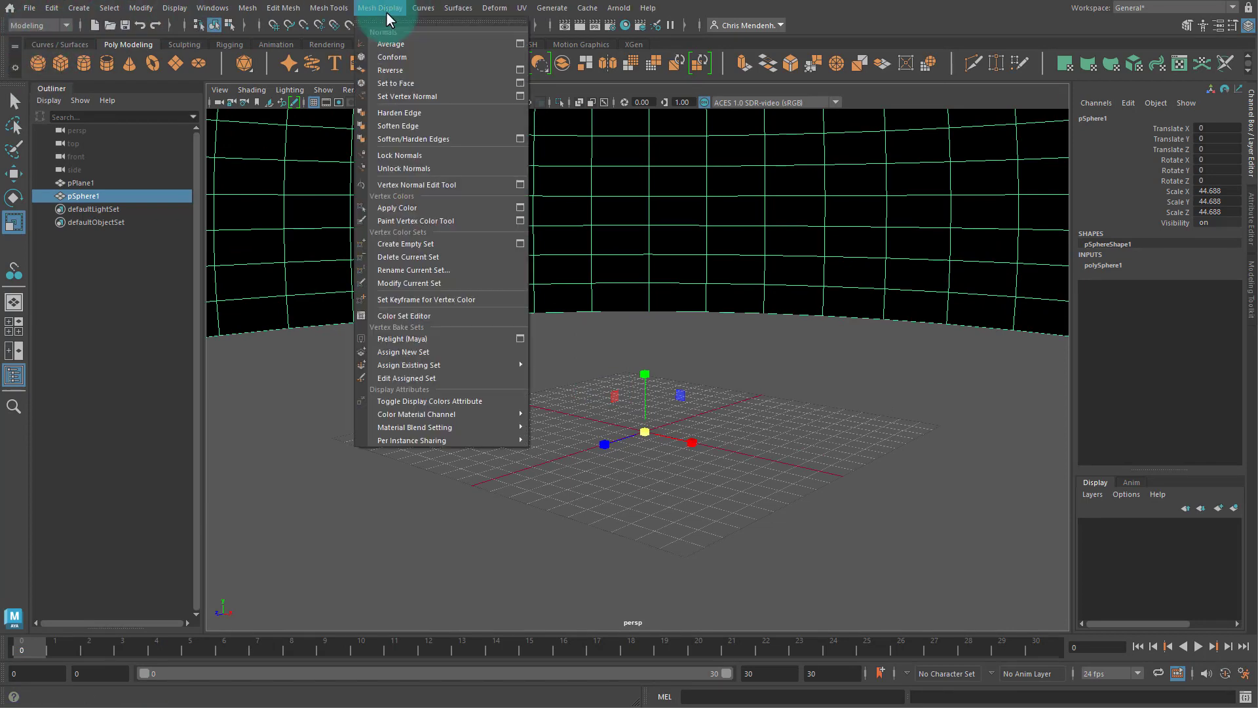
pyautogui.click(401, 67)
# Select the plane together with the sphere and assign both to a new display layer named "stage".
pyautogui.keyDown('shift'); pyautogui.click(793, 426); pyautogui.keyUp('shift')
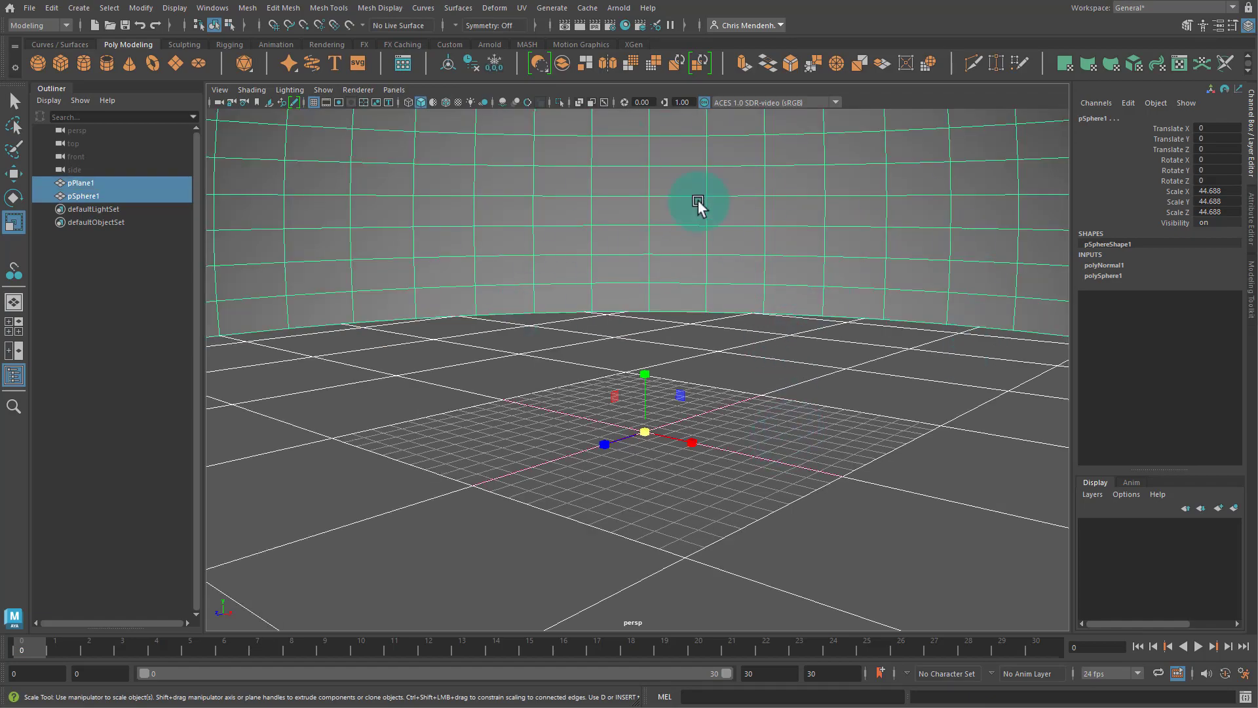
pyautogui.keyDown('alt'); pyautogui.moveTo(697, 292); pyautogui.dragTo(833, 332); pyautogui.keyUp('alt')
pyautogui.keyDown('alt'); pyautogui.moveTo(834, 332); pyautogui.dragTo(895, 316, button='right'); pyautogui.keyUp('alt')
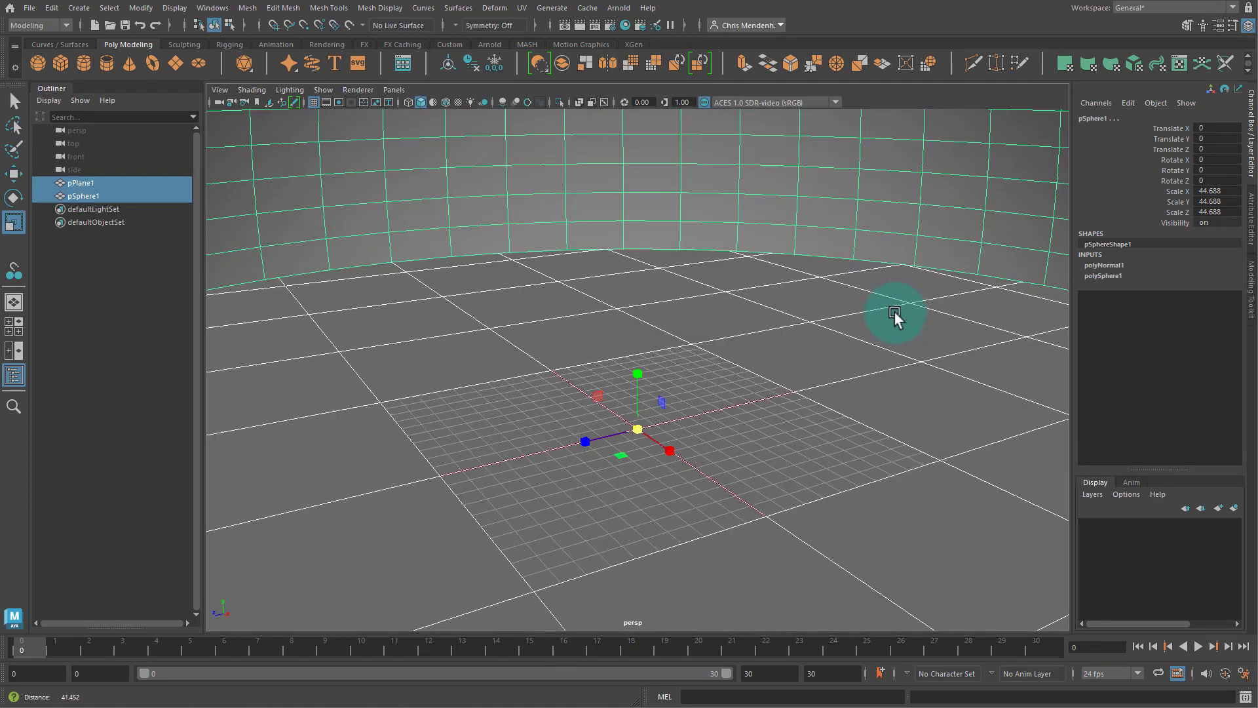
pyautogui.moveTo(678, 163); pyautogui.dragTo(812, 286)
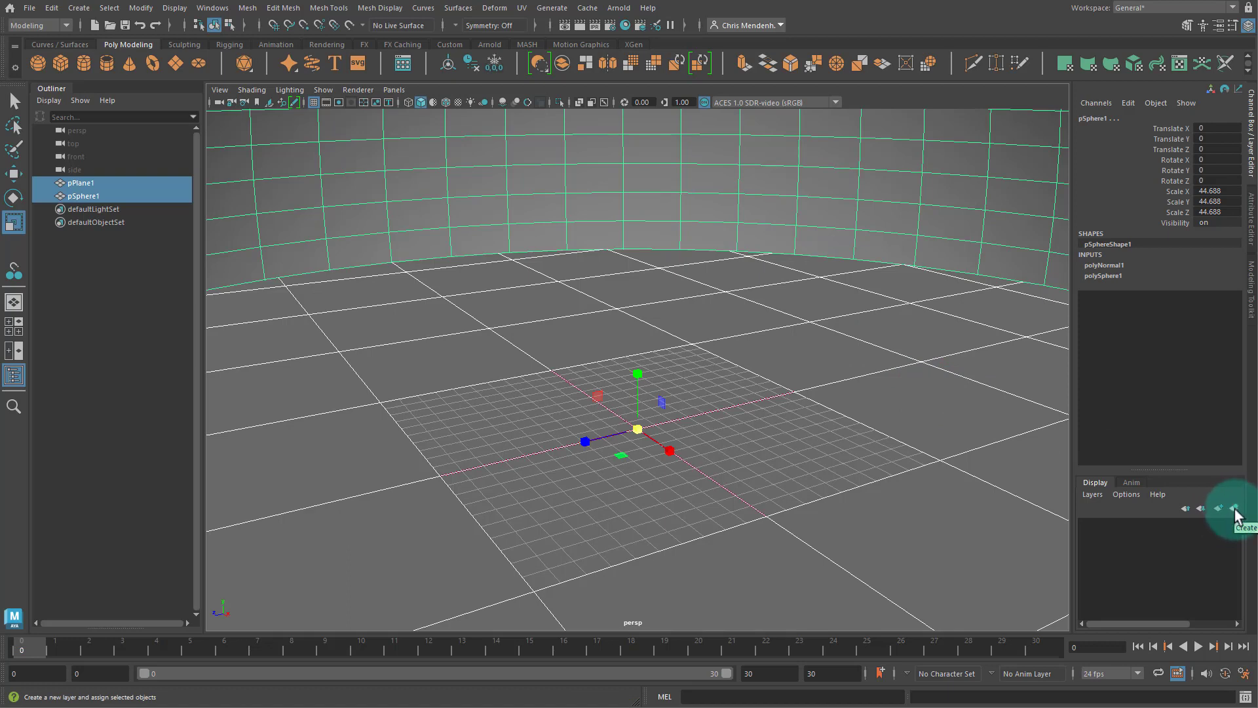
pyautogui.doubleClick(1147, 525)
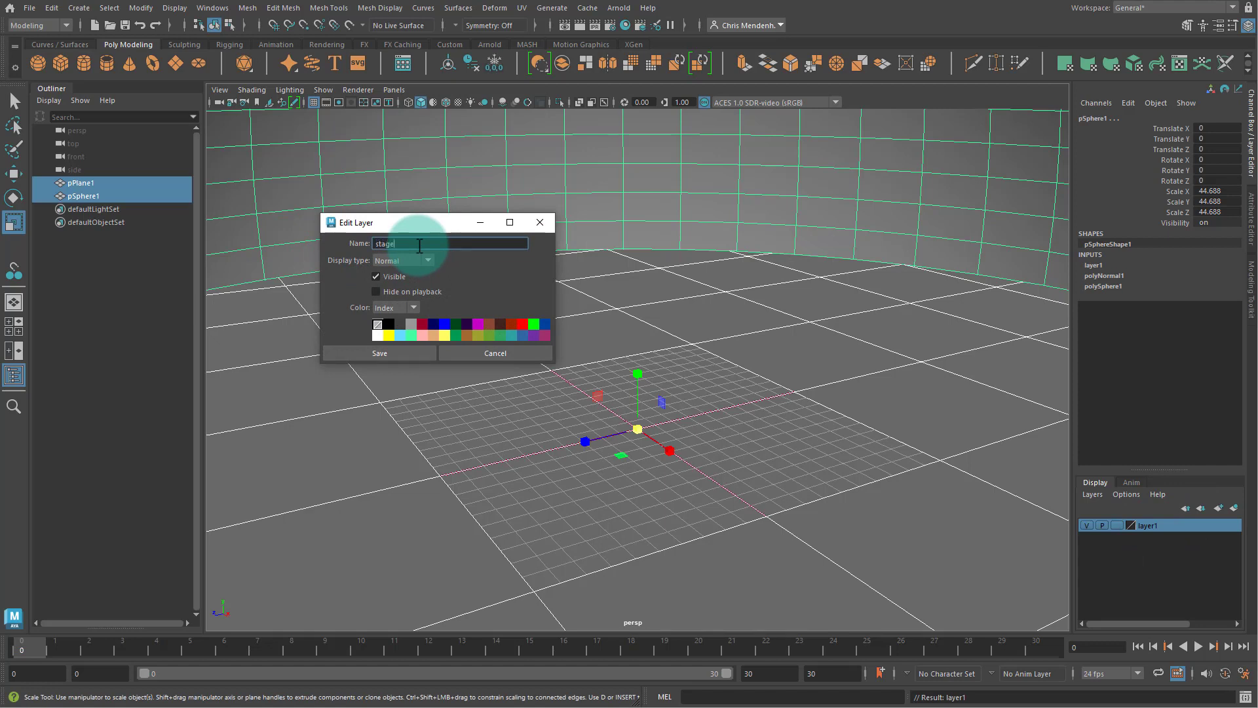
pyautogui.click(380, 352)
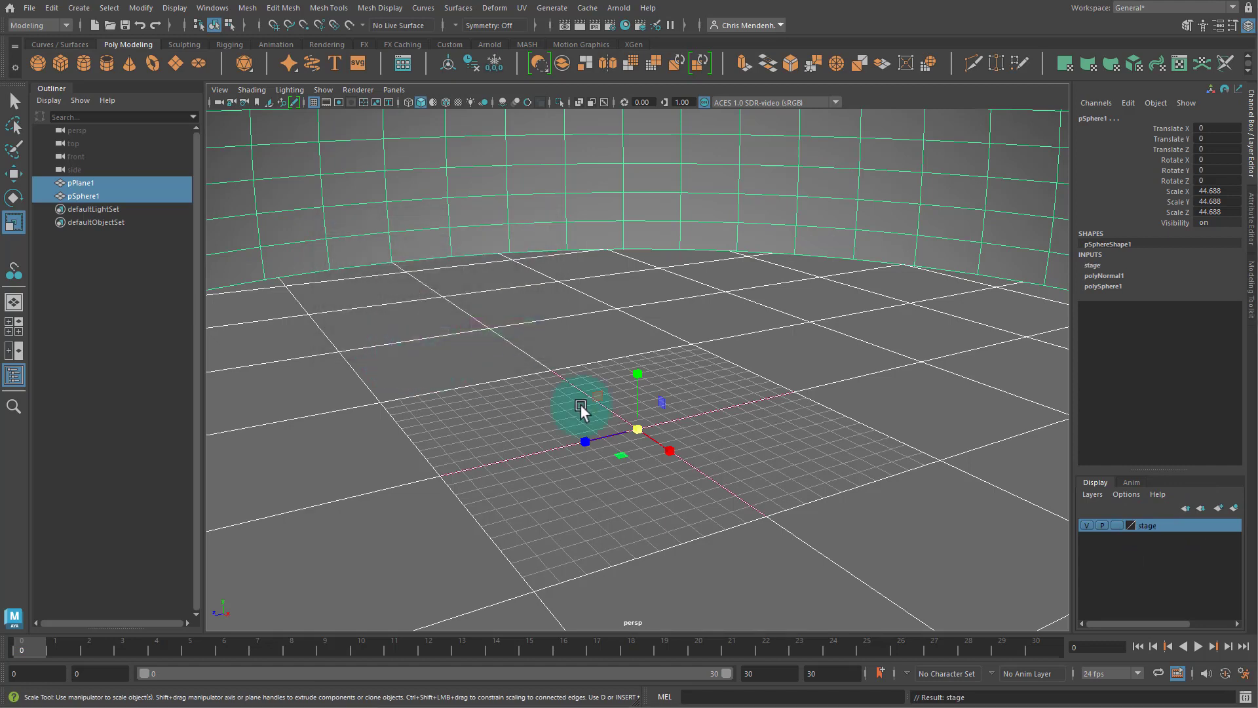
# Toggle the stage layer's visibility off and on, set the layer to Reference, and clear the selection.
pyautogui.click(1085, 525)
pyautogui.click(1087, 525)
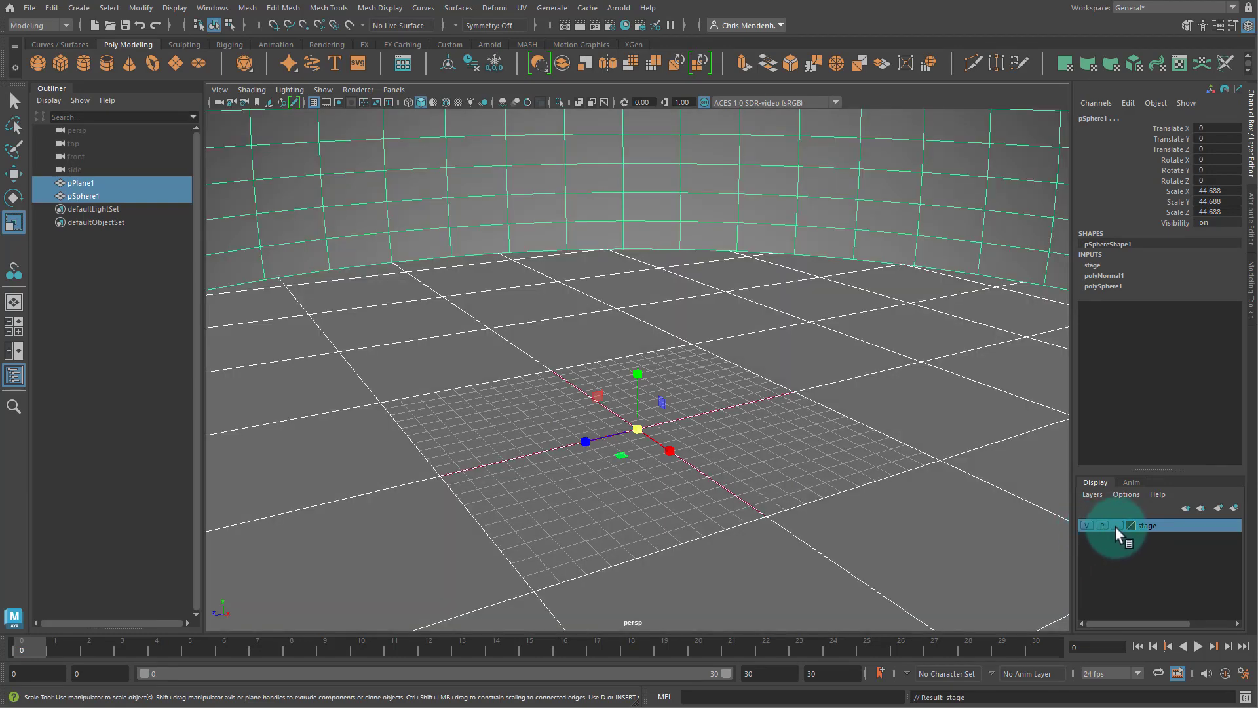
pyautogui.click(1116, 525)
pyautogui.click(1117, 526)
pyautogui.click(827, 323)
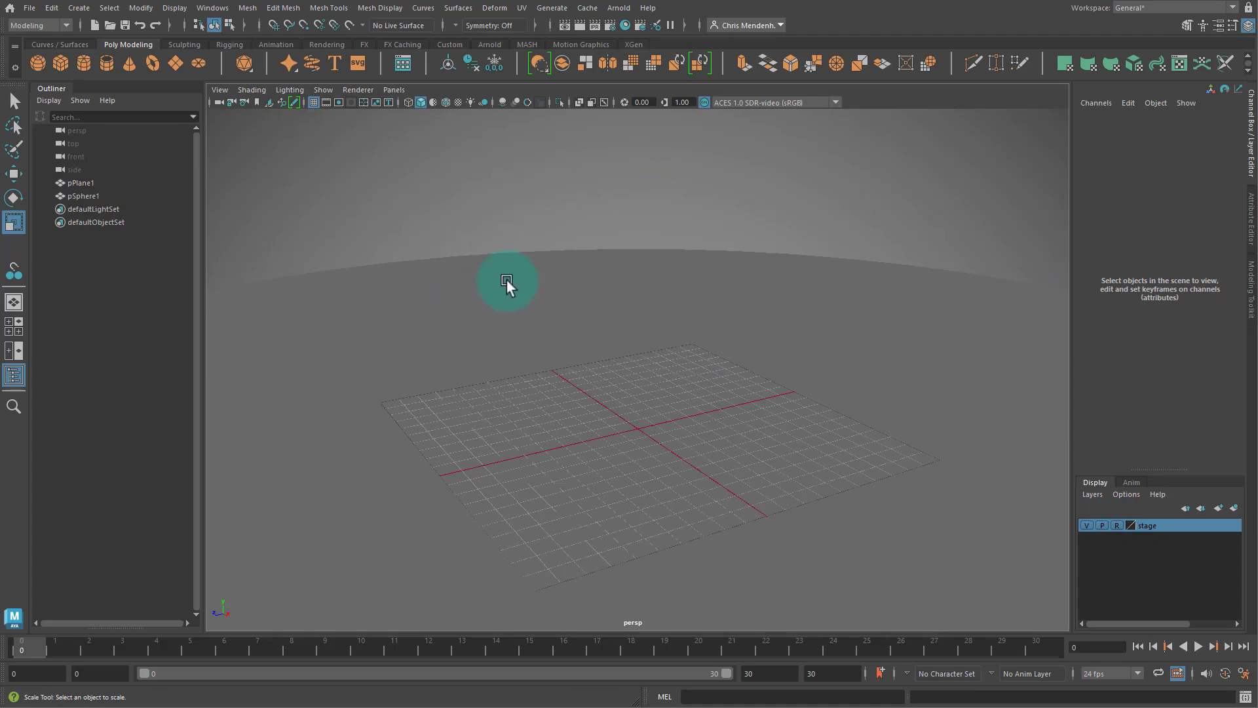
pyautogui.keyDown('alt'); pyautogui.moveTo(584, 335); pyautogui.dragTo(649, 326); pyautogui.keyUp('alt')
pyautogui.keyDown('alt'); pyautogui.moveTo(649, 326); pyautogui.dragTo(744, 373, button='right'); pyautogui.keyUp('alt')
pyautogui.keyDown('alt'); pyautogui.moveTo(831, 389); pyautogui.dragTo(806, 381, button='right'); pyautogui.keyUp('alt')
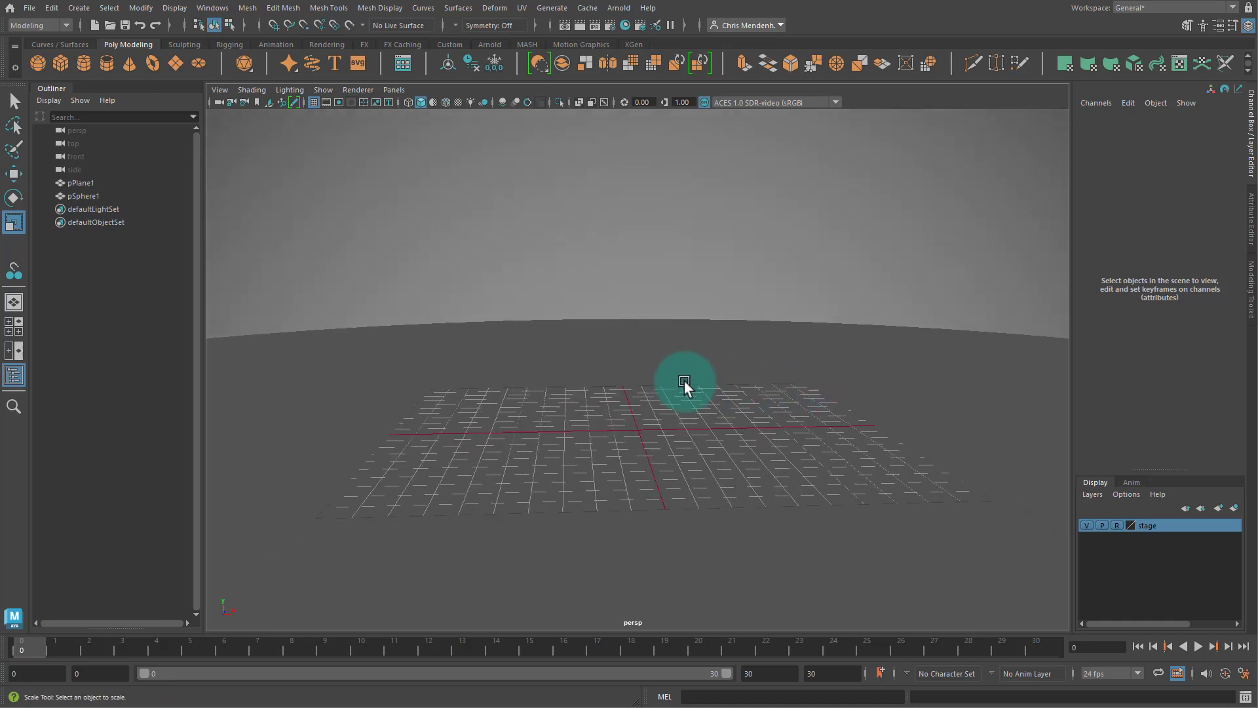
pyautogui.keyDown('alt'); pyautogui.moveTo(685, 384); pyautogui.dragTo(711, 392); pyautogui.keyUp('alt')
# Switch to the browser, read the Module Five turntable animation directions and objectives, and return to Maya.
pyautogui.moveTo(0, 262); pyautogui.dragTo(608, 61)
pyautogui.scroll(2, 536, 237)
pyautogui.scroll(2, 492, 252)
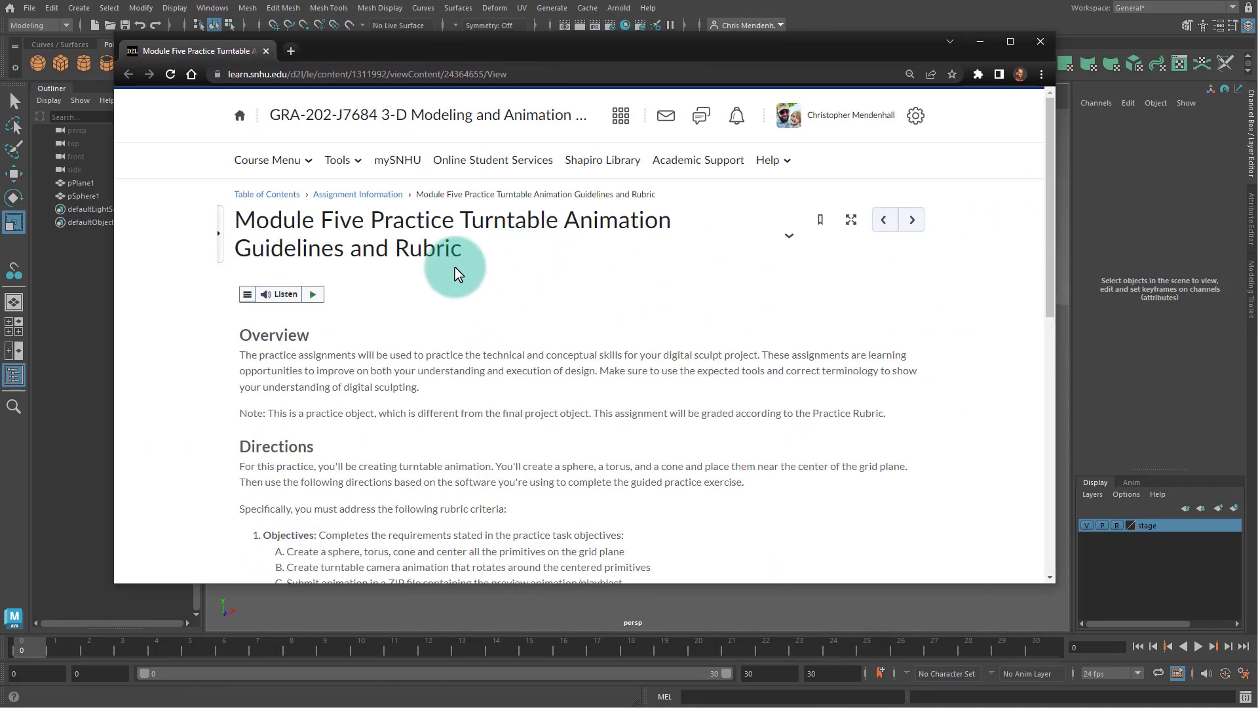
pyautogui.scroll(-4, 486, 298)
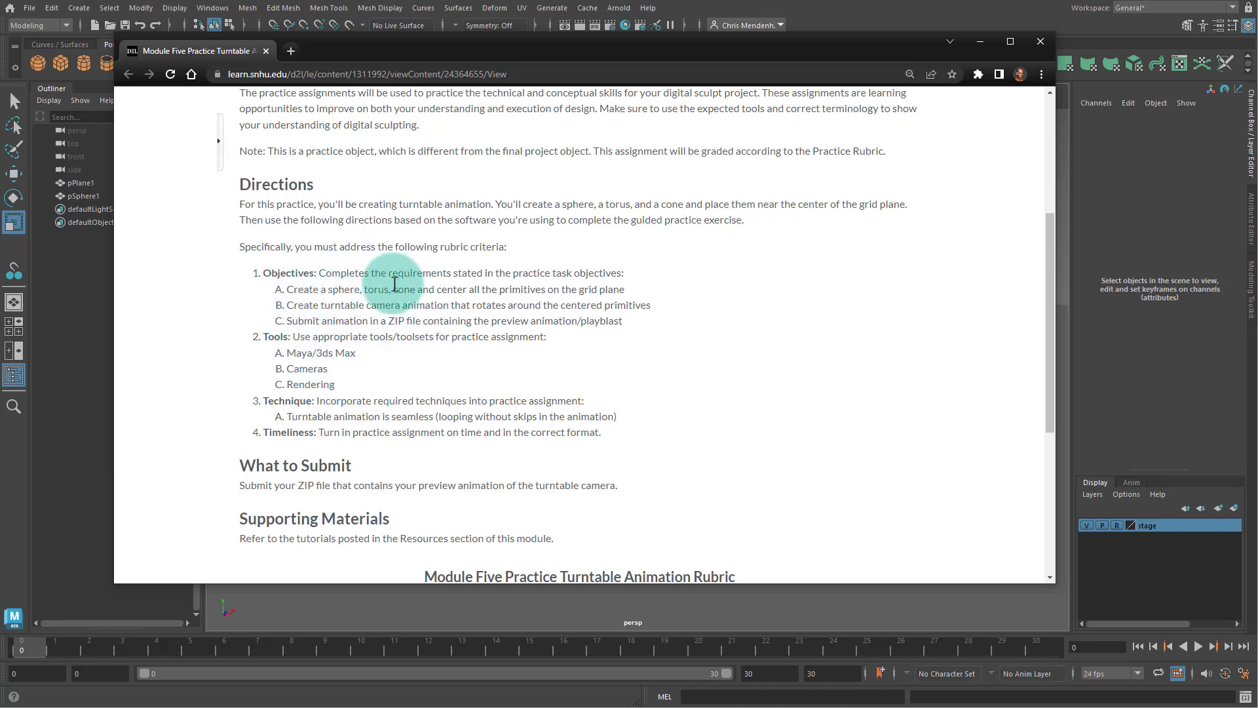
pyautogui.moveTo(395, 290); pyautogui.dragTo(417, 289)
pyautogui.click(407, 298)
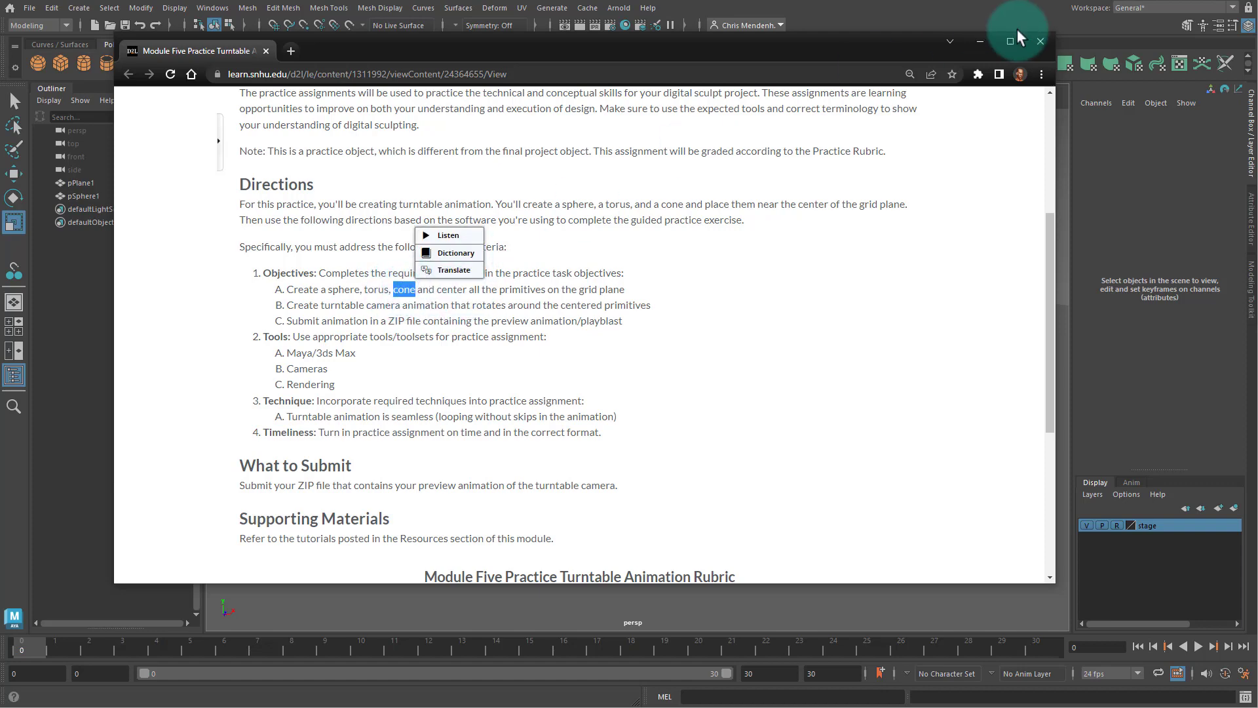
pyautogui.click(980, 41)
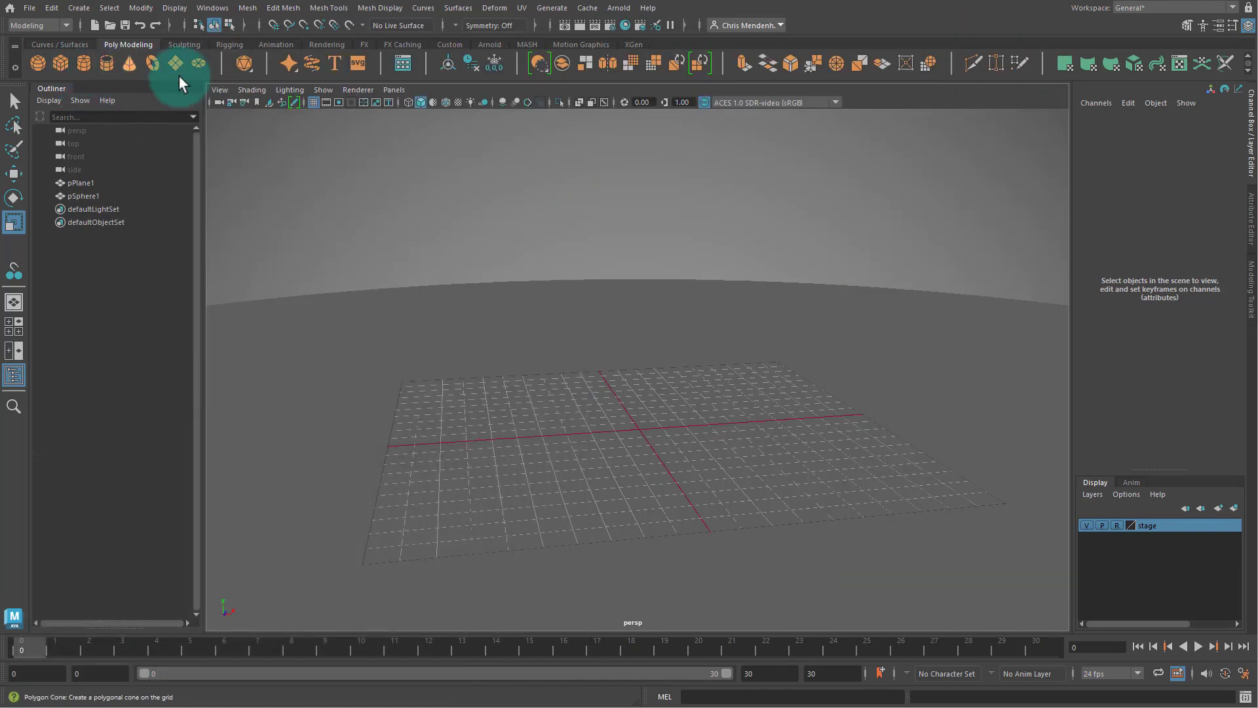
pyautogui.click(130, 62)
pyautogui.press('w')
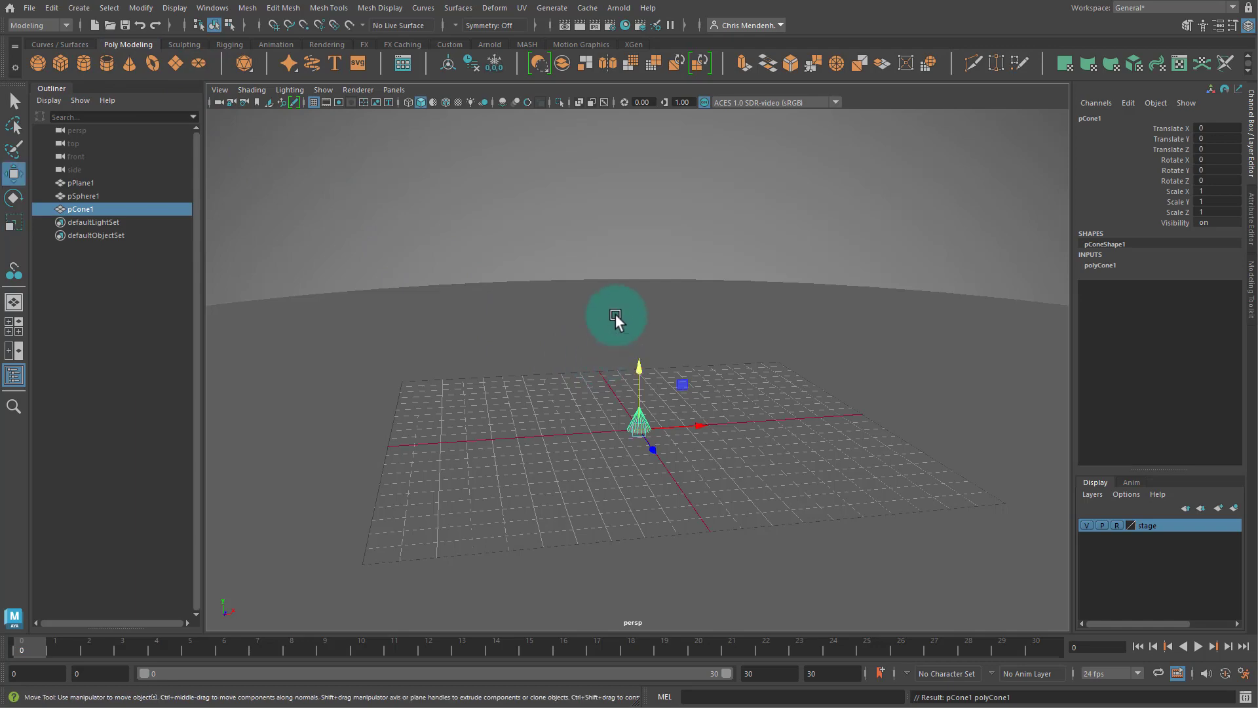
pyautogui.moveTo(637, 363); pyautogui.dragTo(648, 243)
pyautogui.press('f')
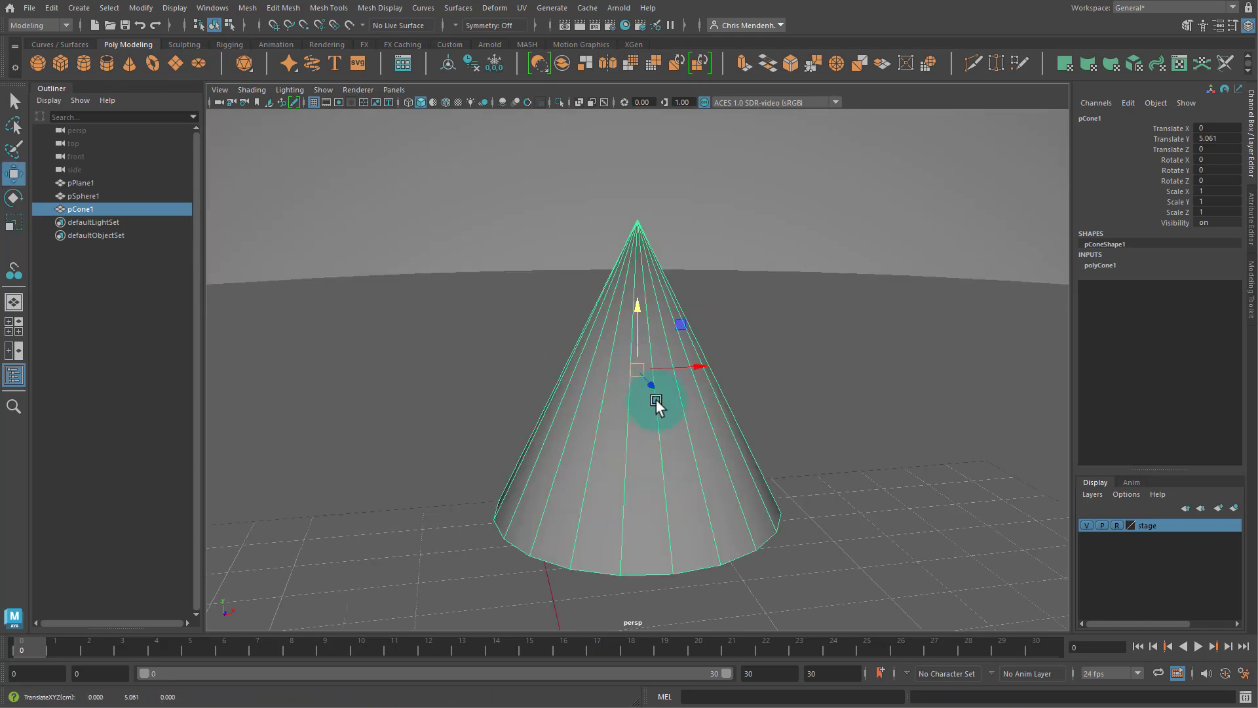
pyautogui.keyDown('alt'); pyautogui.moveTo(657, 452); pyautogui.dragTo(671, 413); pyautogui.keyUp('alt')
pyautogui.moveTo(650, 528); pyautogui.dragTo(652, 530, button='right')
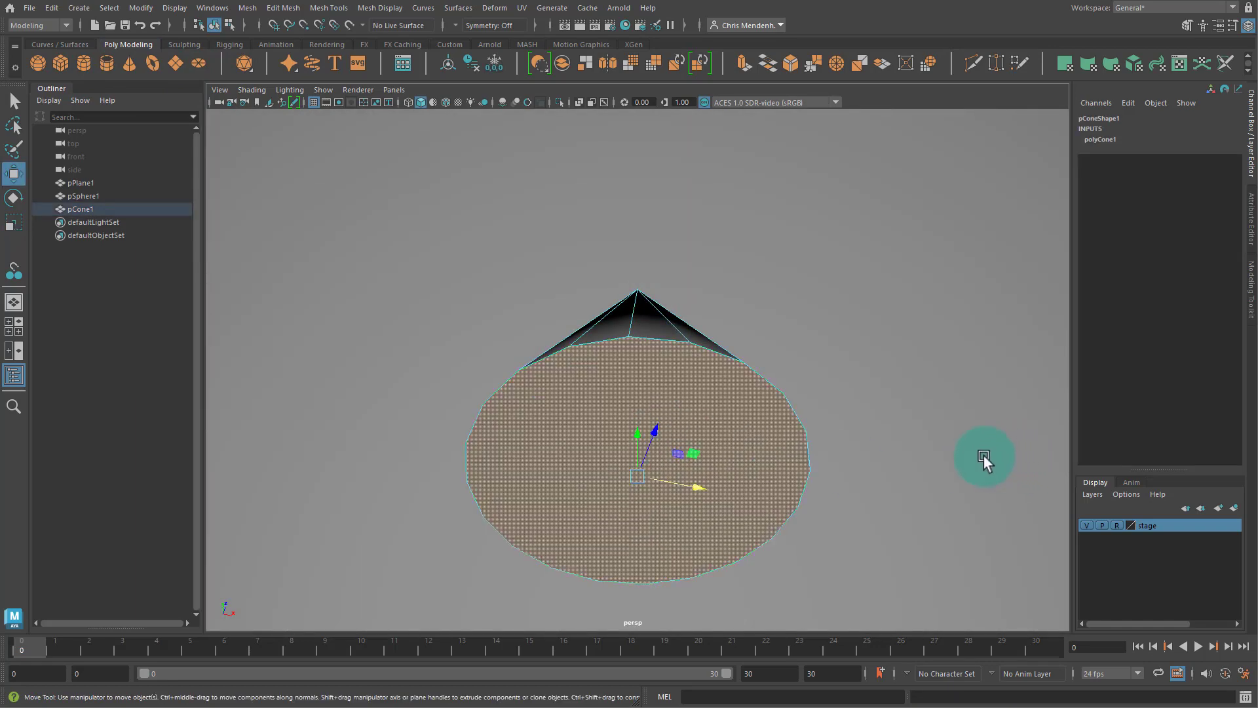
pyautogui.keyDown('alt'); pyautogui.moveTo(818, 390); pyautogui.dragTo(635, 358); pyautogui.keyUp('alt')
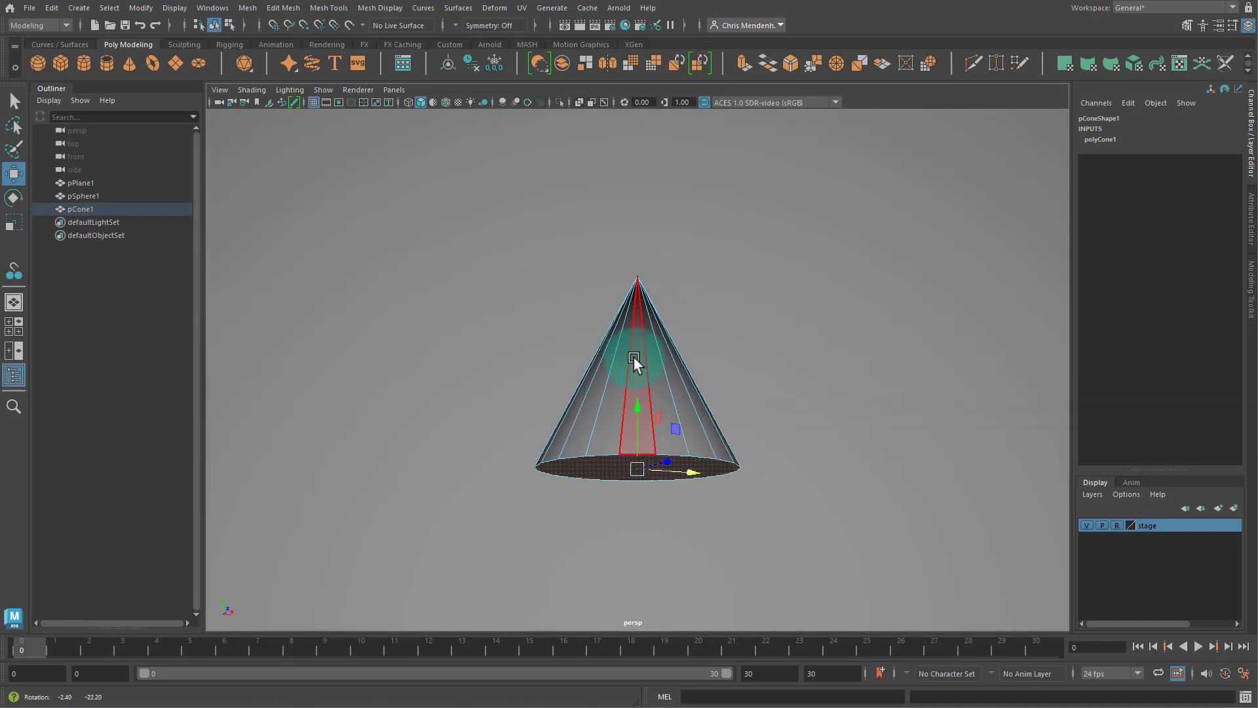
pyautogui.press('F8')
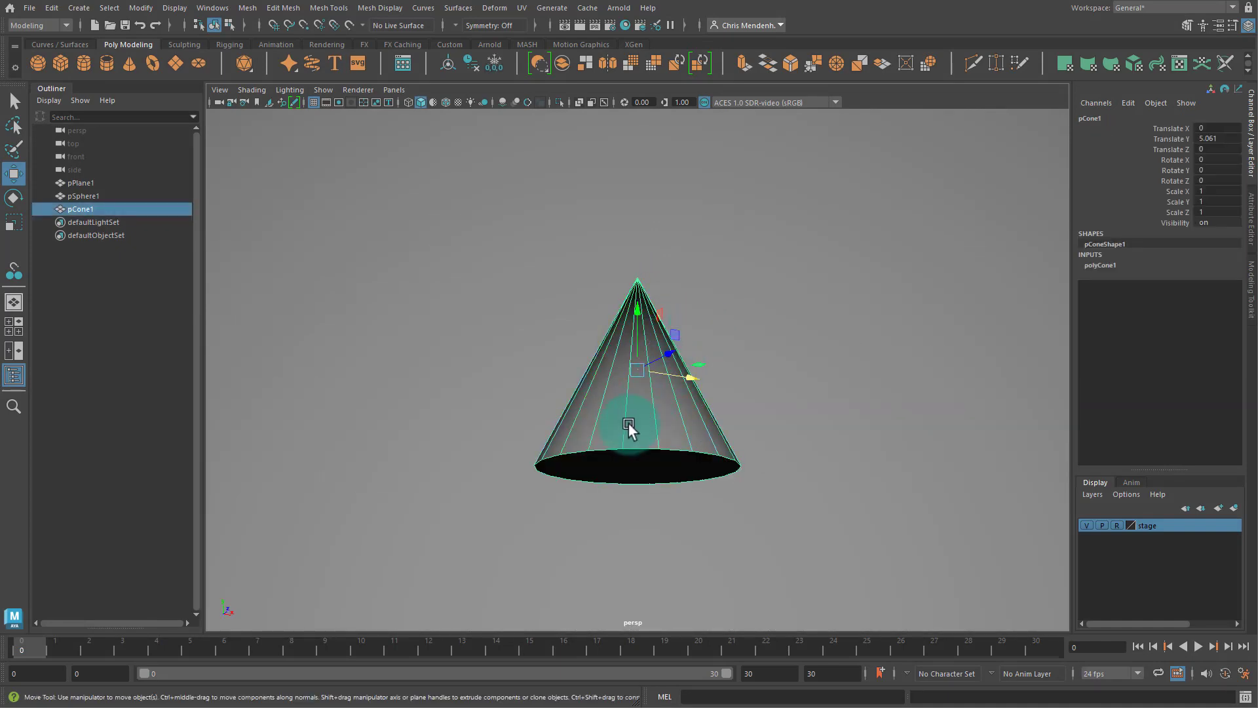
pyautogui.keyDown('alt'); pyautogui.moveTo(643, 418); pyautogui.dragTo(637, 477); pyautogui.keyUp('alt')
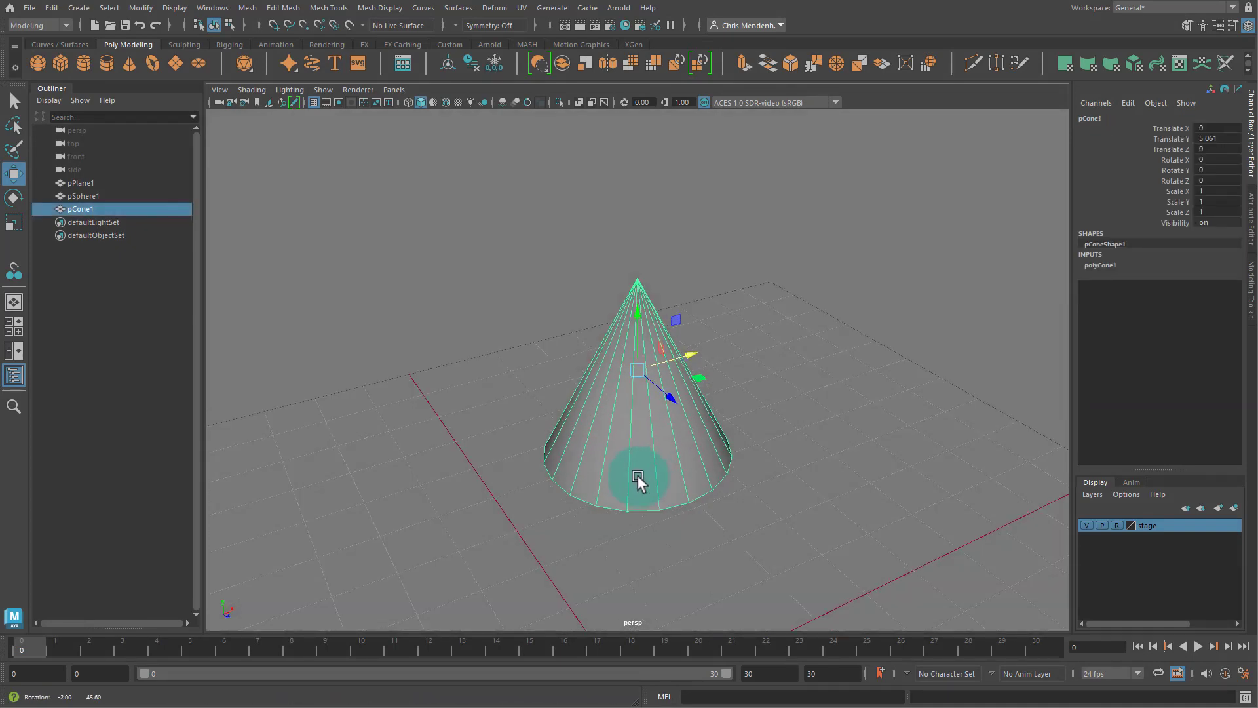
pyautogui.keyDown('alt'); pyautogui.moveTo(637, 477); pyautogui.dragTo(721, 373, button='right'); pyautogui.keyUp('alt')
pyautogui.keyDown('alt'); pyautogui.moveTo(637, 337); pyautogui.dragTo(610, 450, button='middle'); pyautogui.keyUp('alt')
pyautogui.keyDown('alt'); pyautogui.moveTo(611, 450); pyautogui.dragTo(694, 416); pyautogui.keyUp('alt')
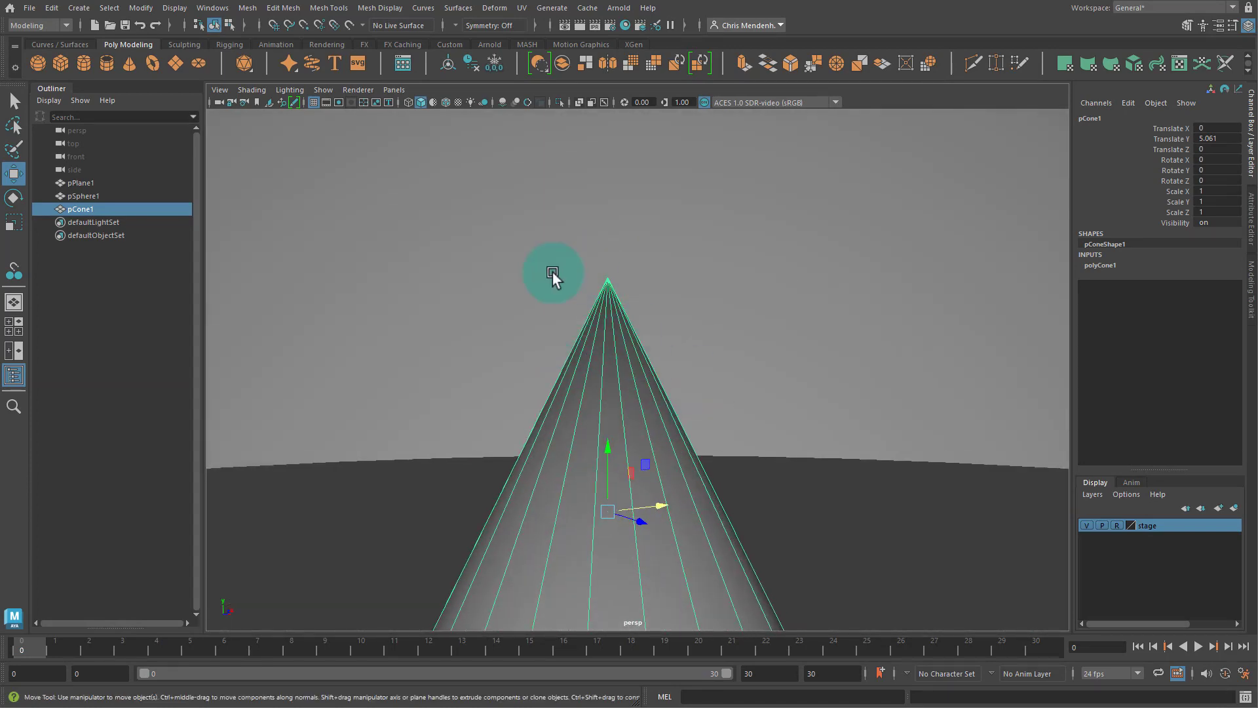
pyautogui.keyDown('alt'); pyautogui.moveTo(672, 459); pyautogui.dragTo(621, 348, button='middle'); pyautogui.keyUp('alt')
pyautogui.keyDown('alt'); pyautogui.moveTo(620, 348); pyautogui.dragTo(600, 493, button='right'); pyautogui.keyUp('alt')
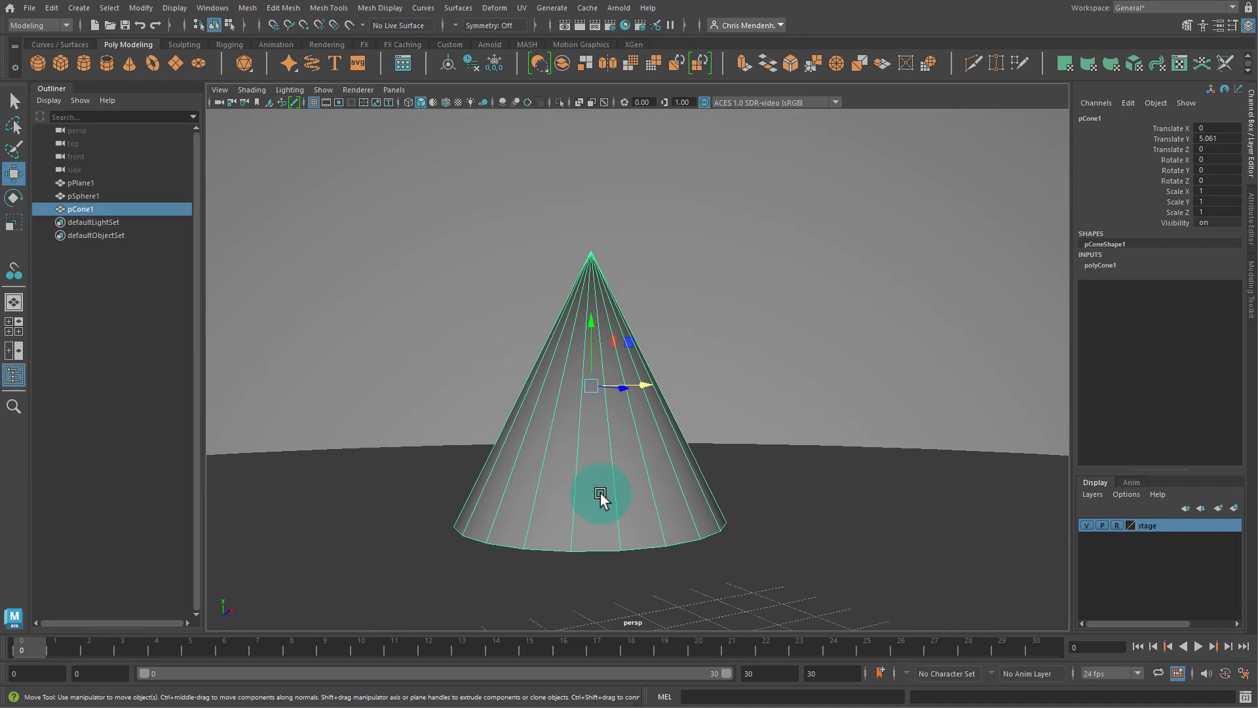
pyautogui.press('Delete')
# Switch to the browser to recheck which primitives the turntable assignment requires, and return to Maya.
pyautogui.keyDown('alt'); pyautogui.moveTo(699, 400); pyautogui.dragTo(682, 346, button='right'); pyautogui.keyUp('alt')
pyautogui.keyDown('alt'); pyautogui.moveTo(765, 388); pyautogui.dragTo(622, 388, button='right'); pyautogui.keyUp('alt')
pyautogui.keyDown('alt'); pyautogui.moveTo(623, 388); pyautogui.dragTo(609, 417); pyautogui.keyUp('alt')
pyautogui.keyDown('alt'); pyautogui.moveTo(609, 416); pyautogui.dragTo(623, 403, button='middle'); pyautogui.keyUp('alt')
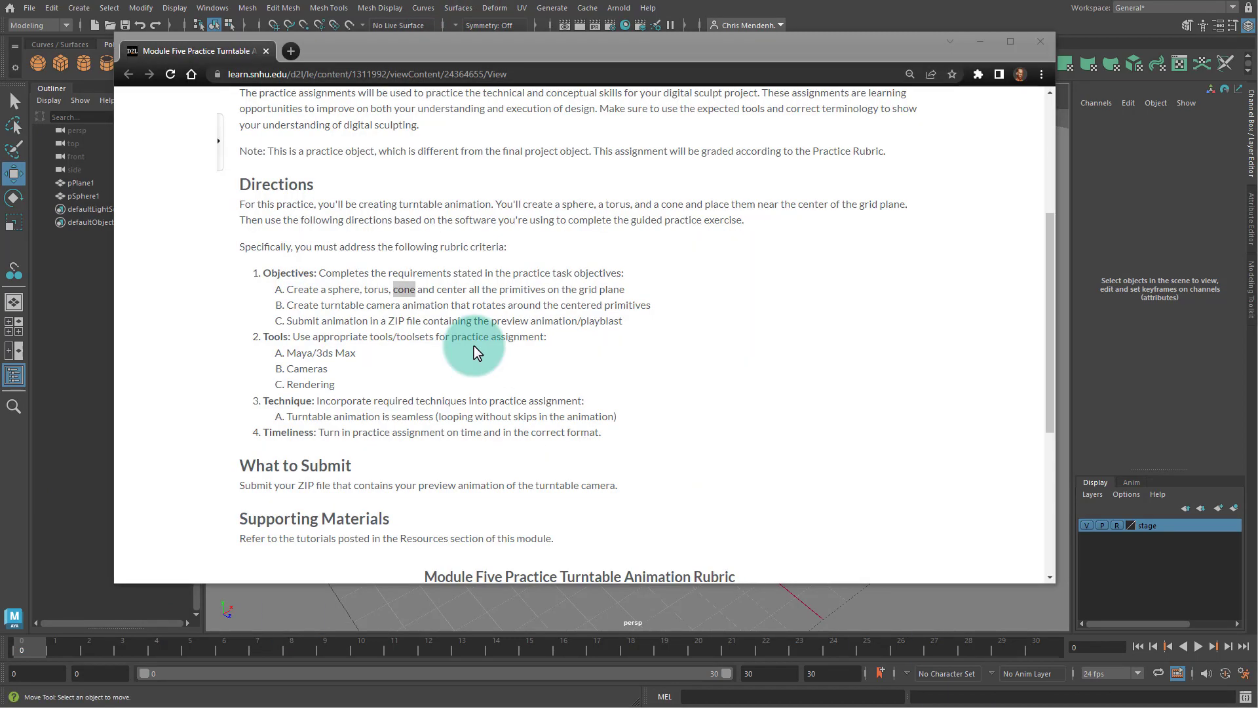
pyautogui.click(249, 300)
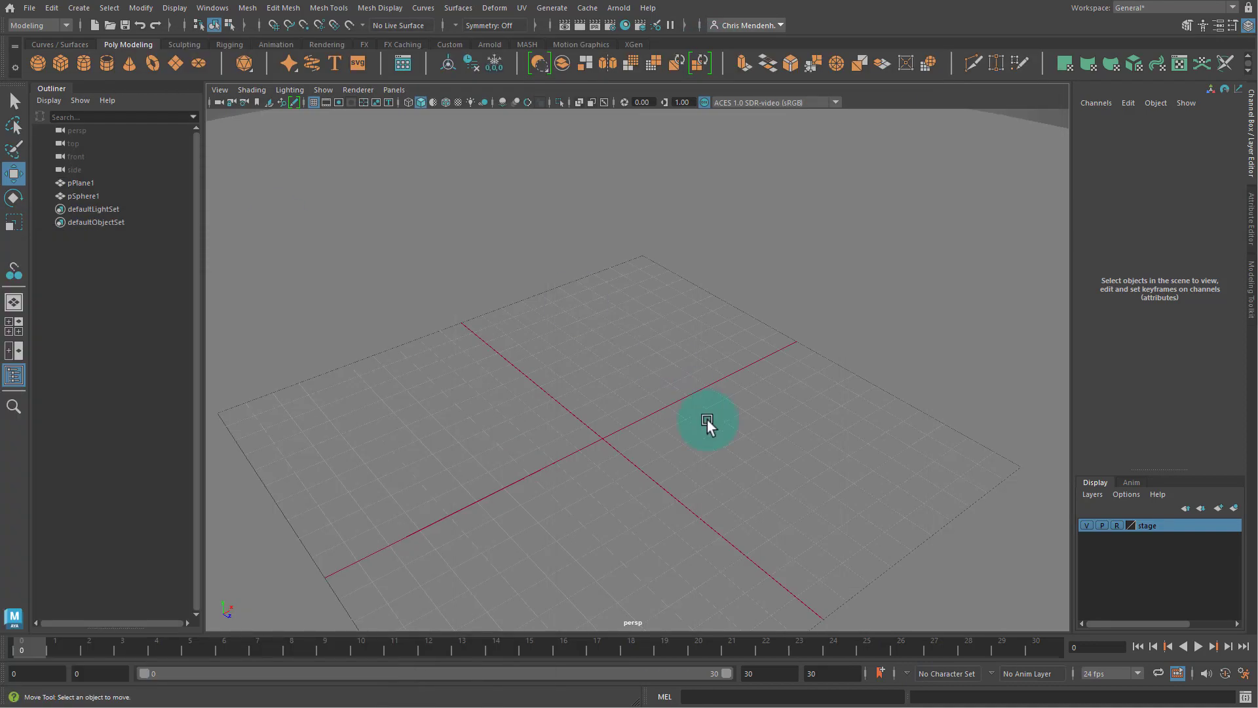
# Create a polygon sphere, a torus and a cone at the grid origin.
pyautogui.keyDown('alt'); pyautogui.moveTo(706, 419); pyautogui.dragTo(674, 449); pyautogui.keyUp('alt')
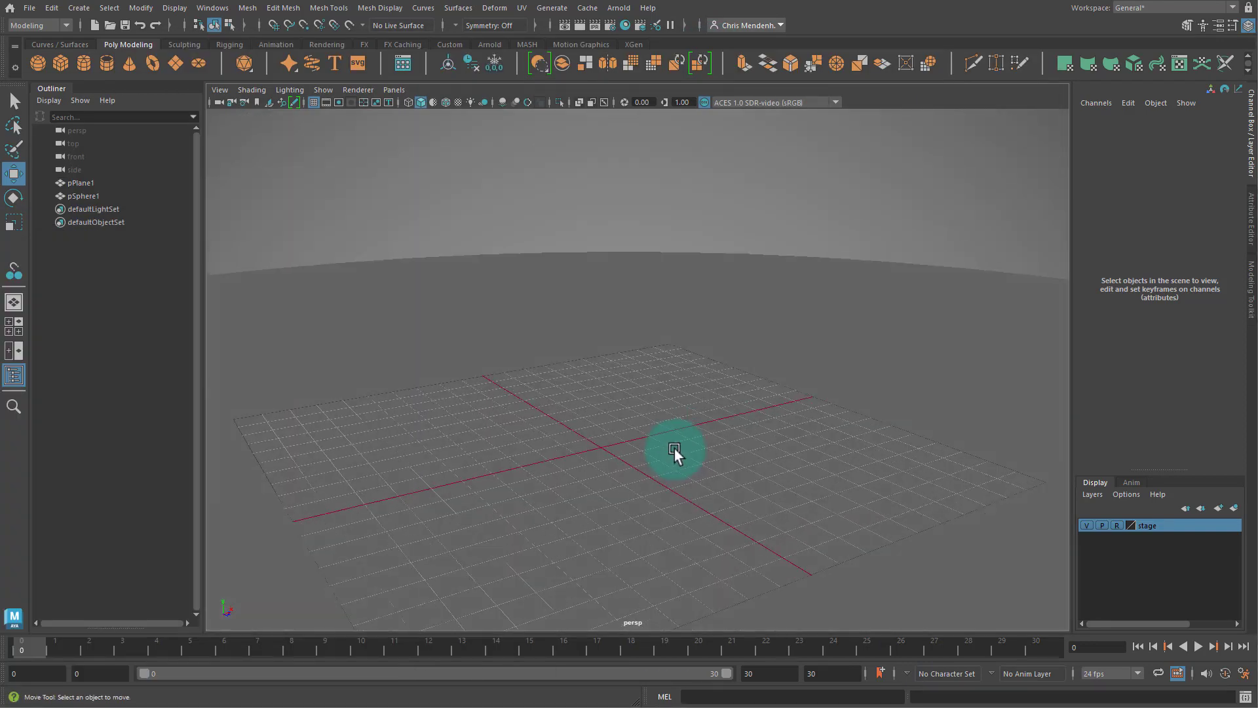
pyautogui.scroll(-2, 674, 450)
pyautogui.click(39, 65)
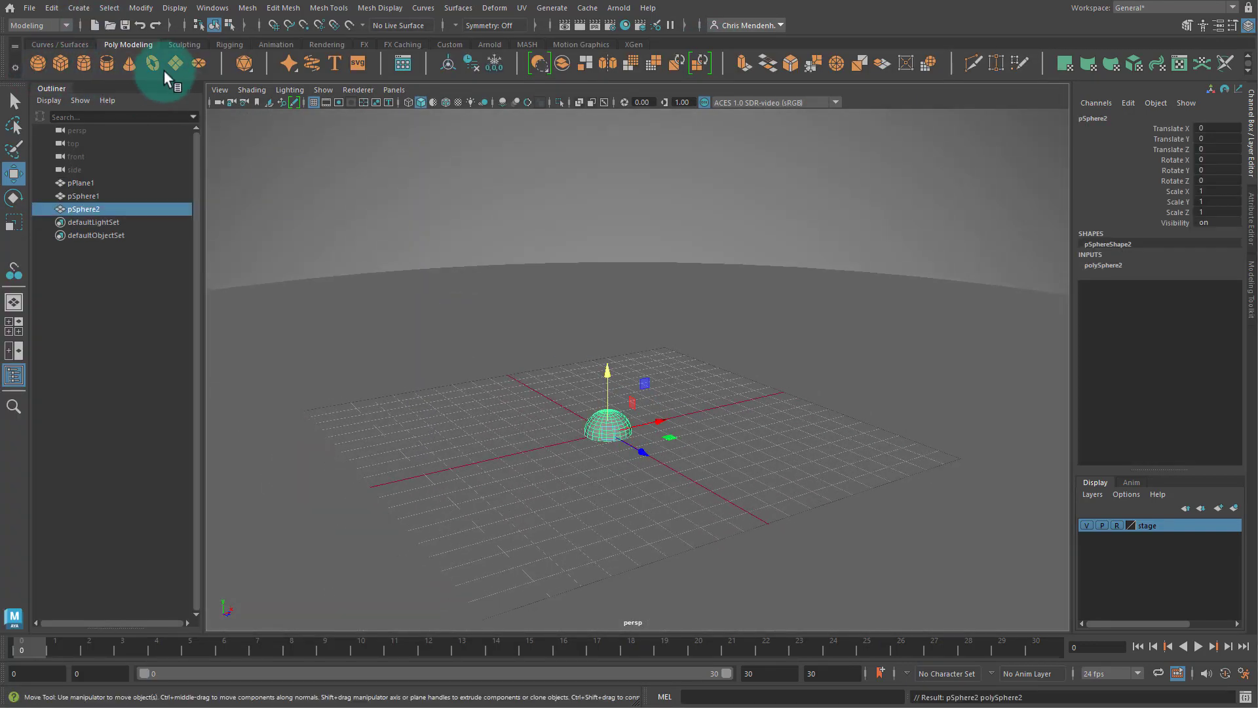
pyautogui.click(152, 65)
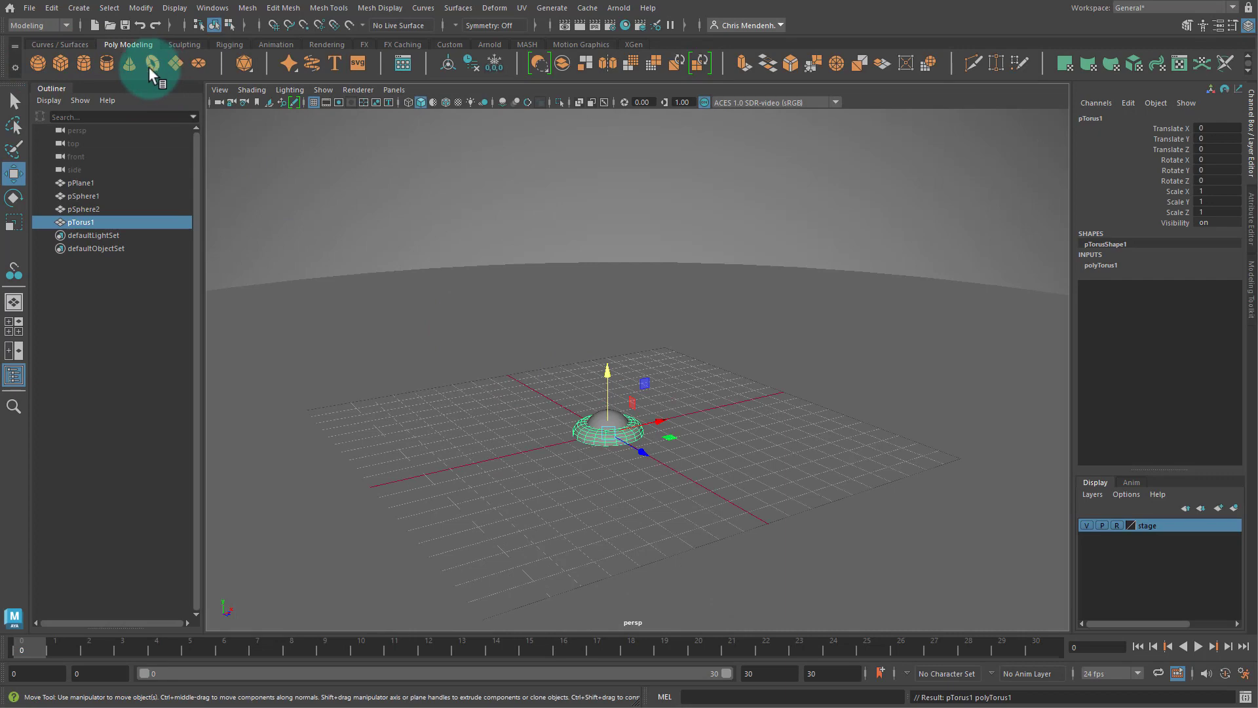
pyautogui.click(132, 65)
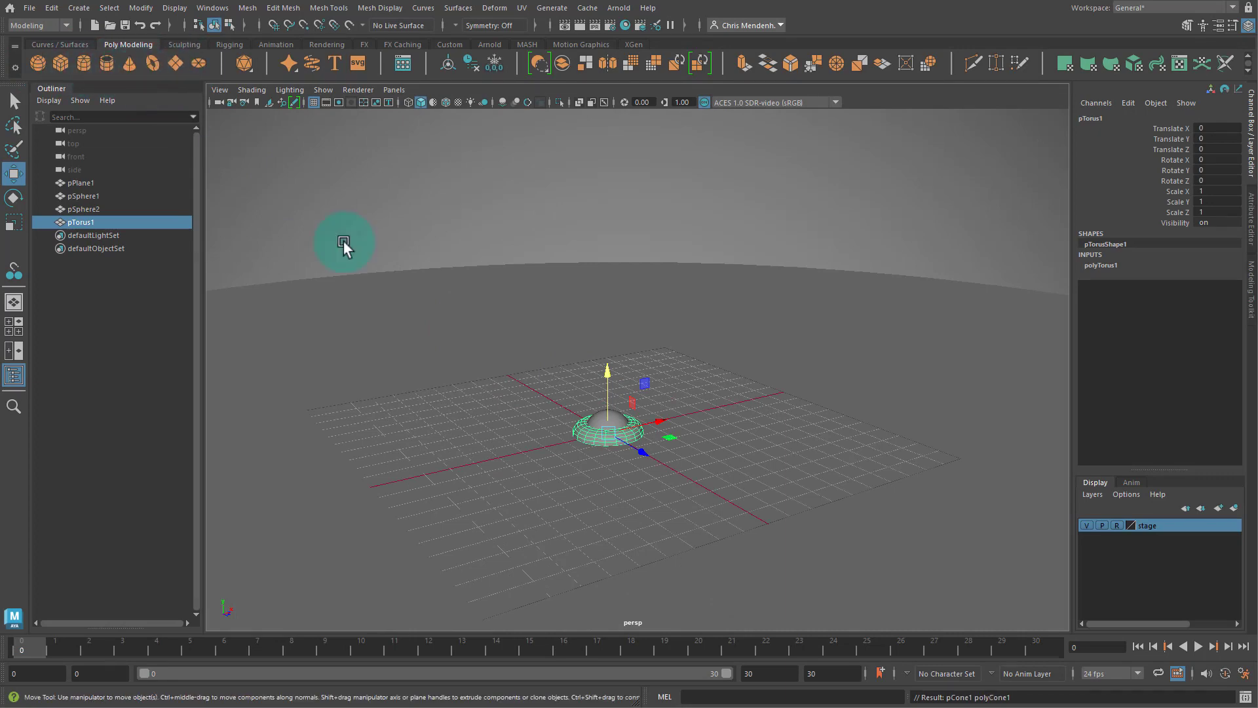
# Spread the primitives apart, moving the sphere to X about -2.98, the cone to X about 2.11 and the torus to Z about 2.4.
pyautogui.keyDown('alt'); pyautogui.moveTo(565, 360); pyautogui.dragTo(662, 468); pyautogui.keyUp('alt')
pyautogui.click(607, 420)
pyautogui.click(628, 438)
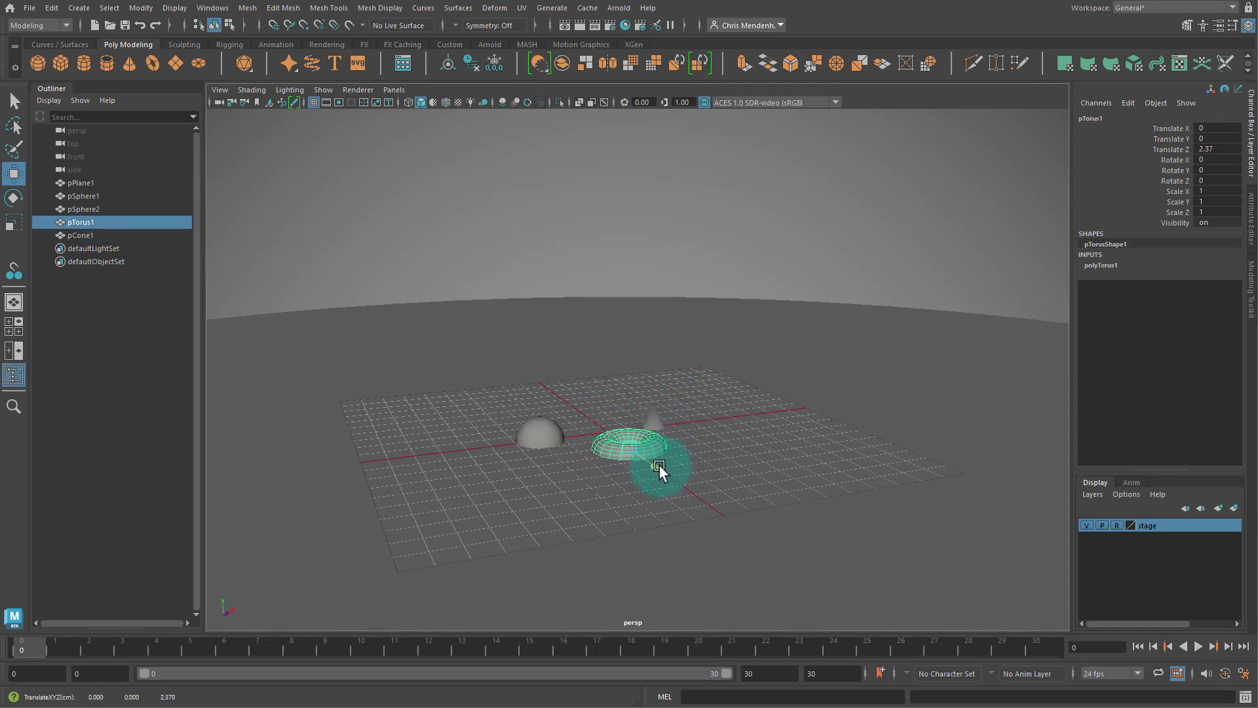
# Snap the torus's pivot to the vertices on its underside and grid-snap the torus down onto the ground at Y 0.5.
pyautogui.keyDown('alt'); pyautogui.moveTo(561, 422); pyautogui.dragTo(618, 326); pyautogui.keyUp('alt')
pyautogui.press('d')
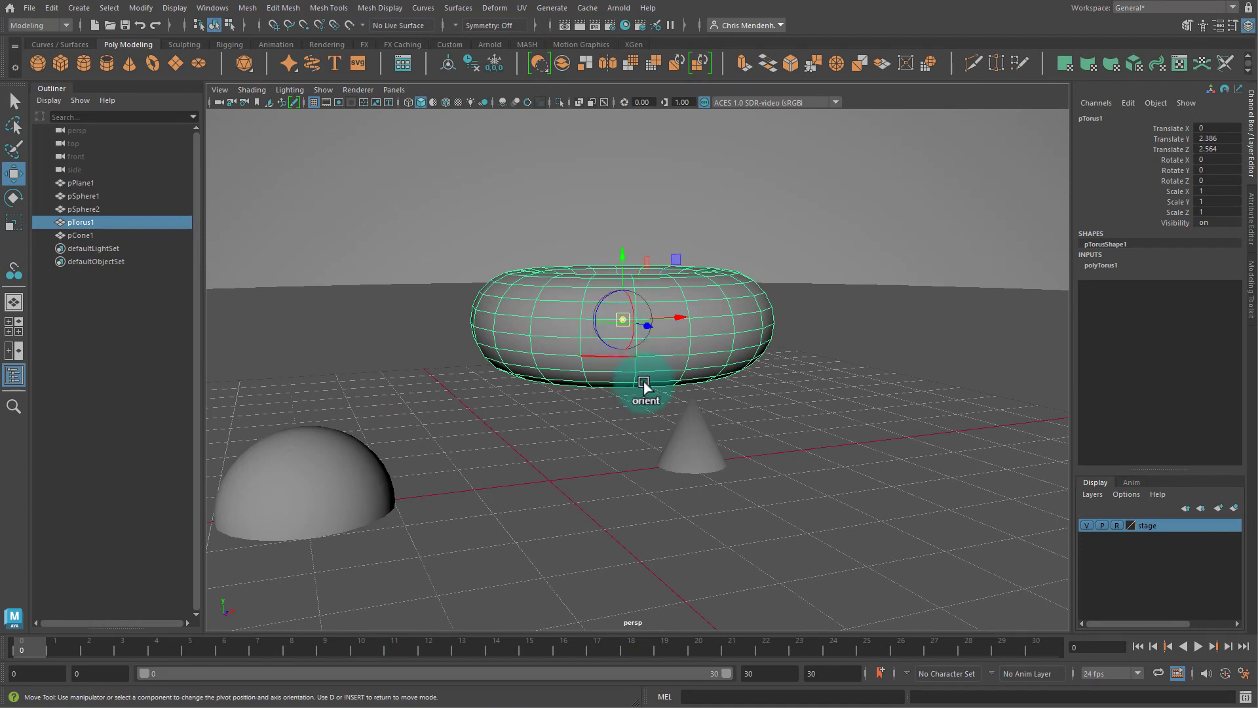
pyautogui.keyDown('alt'); pyautogui.moveTo(646, 385); pyautogui.dragTo(646, 375); pyautogui.keyUp('alt')
pyautogui.press('v')
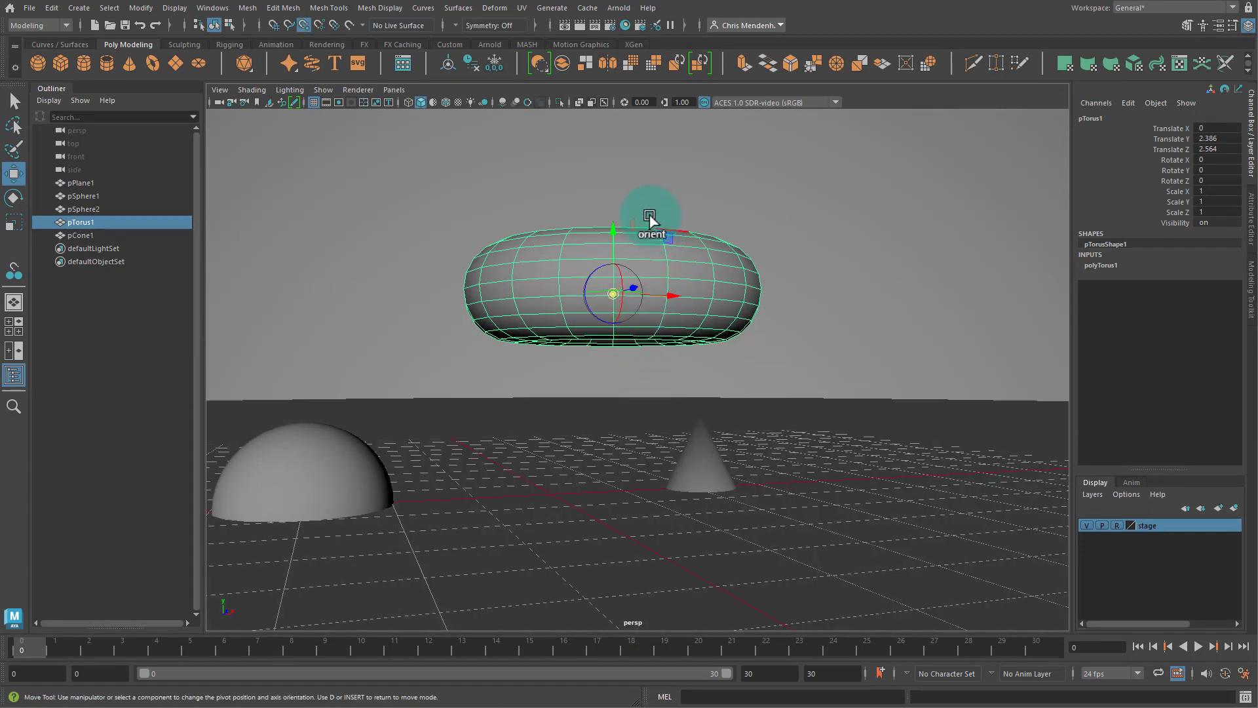
pyautogui.moveTo(614, 229); pyautogui.dragTo(633, 345)
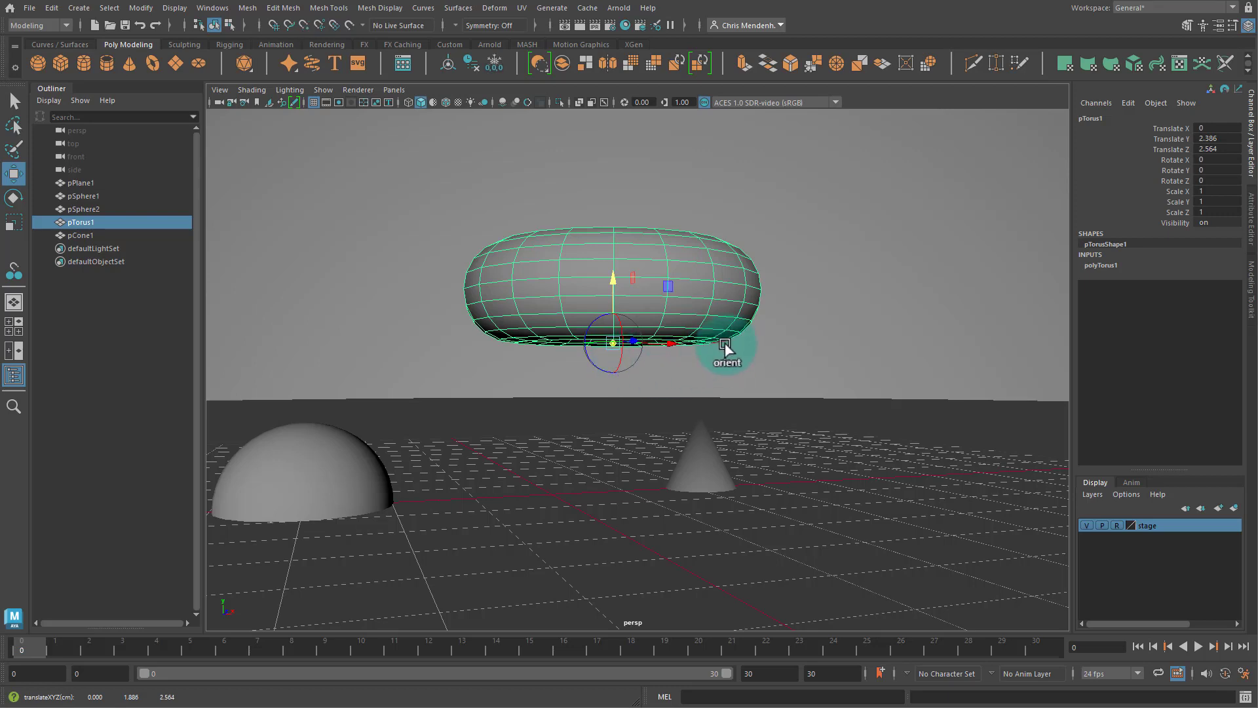
pyautogui.press('d')
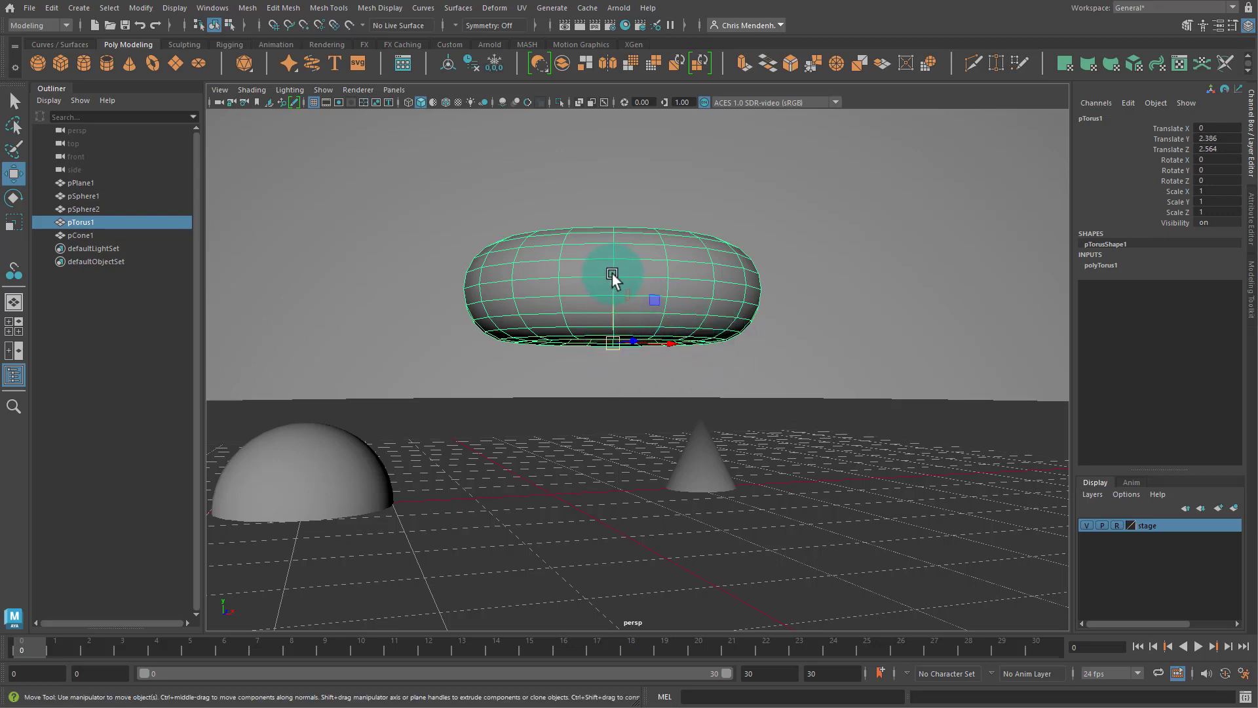
pyautogui.moveTo(612, 275); pyautogui.dragTo(640, 568)
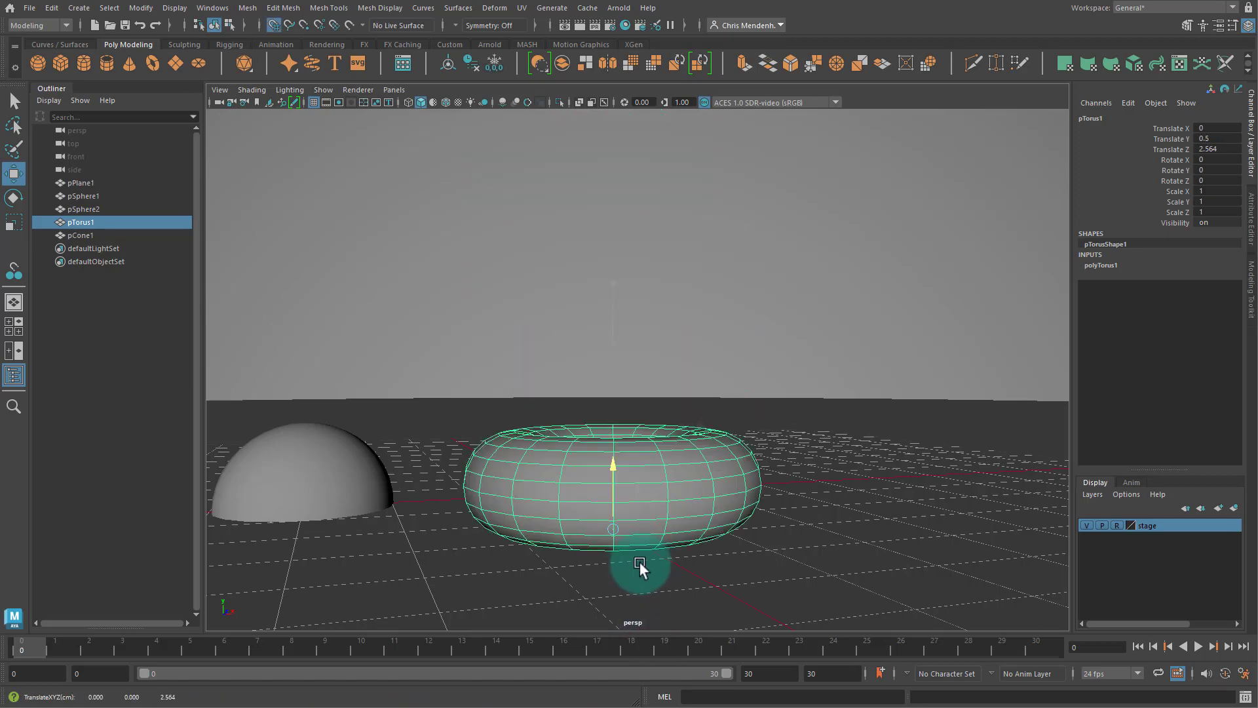
# Select the cone and raise it above the ground plane to Y about 3.27.
pyautogui.keyDown('alt'); pyautogui.moveTo(584, 494); pyautogui.dragTo(663, 481); pyautogui.keyUp('alt')
pyautogui.click(542, 471)
pyautogui.moveTo(526, 410); pyautogui.dragTo(548, 309)
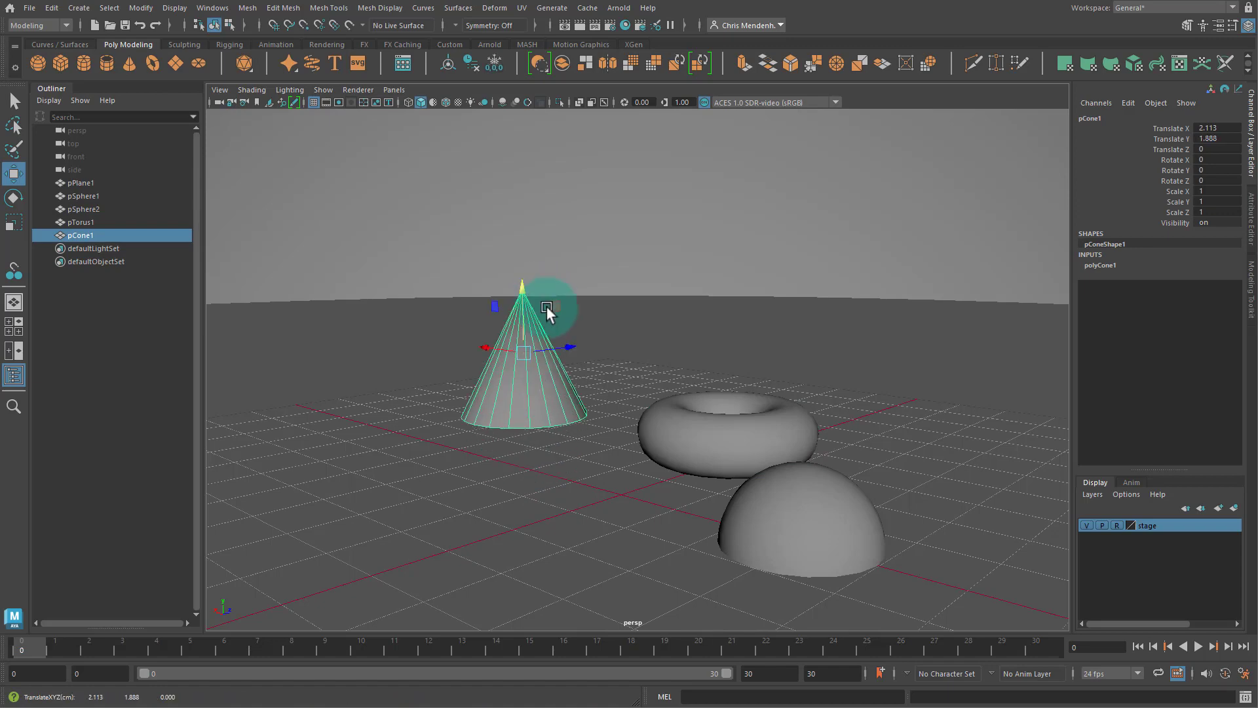
pyautogui.moveTo(563, 453)
pyautogui.keyDown('alt'); pyautogui.mouseDown()
pyautogui.moveTo(585, 417)
pyautogui.moveTo(582, 452)
pyautogui.mouseUp(); pyautogui.keyUp('alt')
pyautogui.moveTo(529, 301); pyautogui.dragTo(562, 205)
# Use the Snap Together Tool to attach the base of the cone to the ground plane.
pyautogui.moveTo(564, 367)
pyautogui.keyDown('alt'); pyautogui.mouseDown()
pyautogui.moveTo(559, 327)
pyautogui.moveTo(557, 348)
pyautogui.mouseUp(); pyautogui.keyUp('alt')
pyautogui.keyDown('alt'); pyautogui.moveTo(557, 347); pyautogui.dragTo(602, 425, button='middle'); pyautogui.keyUp('alt')
pyautogui.keyDown('alt'); pyautogui.moveTo(602, 424); pyautogui.dragTo(650, 451, button='right'); pyautogui.keyUp('alt')
pyautogui.keyDown('alt'); pyautogui.moveTo(650, 451); pyautogui.dragTo(645, 441); pyautogui.keyUp('alt')
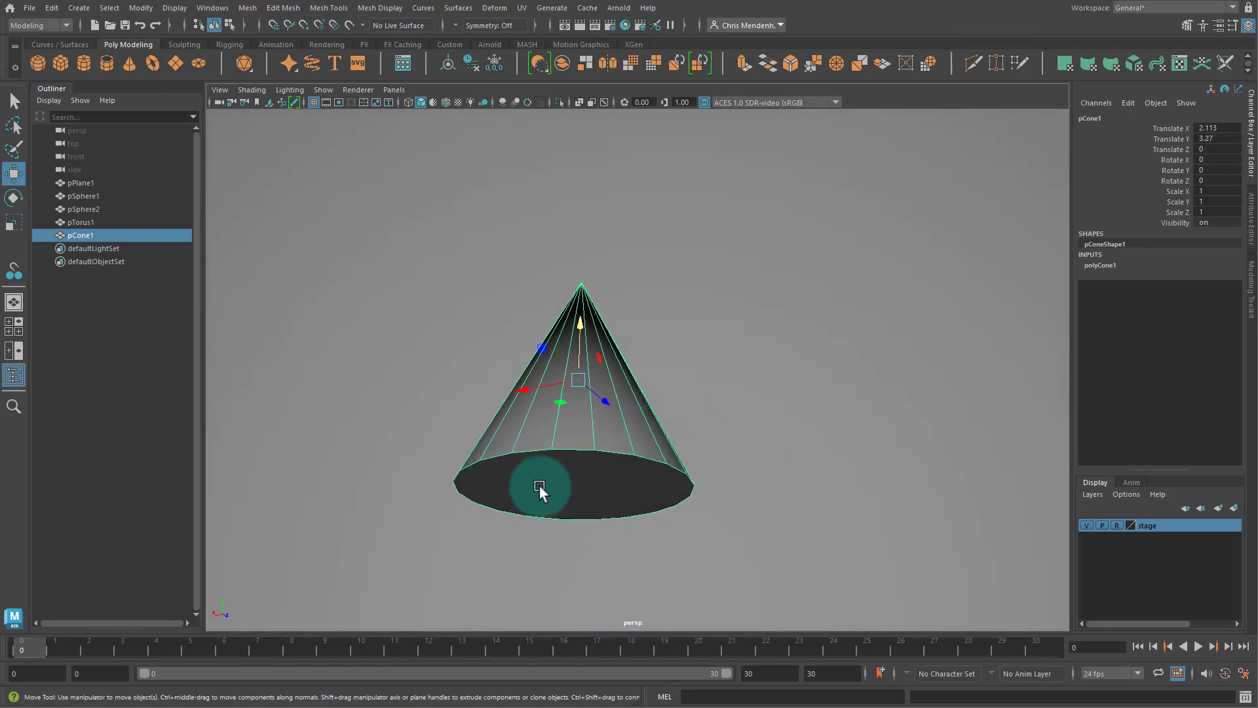
pyautogui.keyDown('alt'); pyautogui.moveTo(542, 492); pyautogui.dragTo(685, 455); pyautogui.keyUp('alt')
pyautogui.click(141, 8)
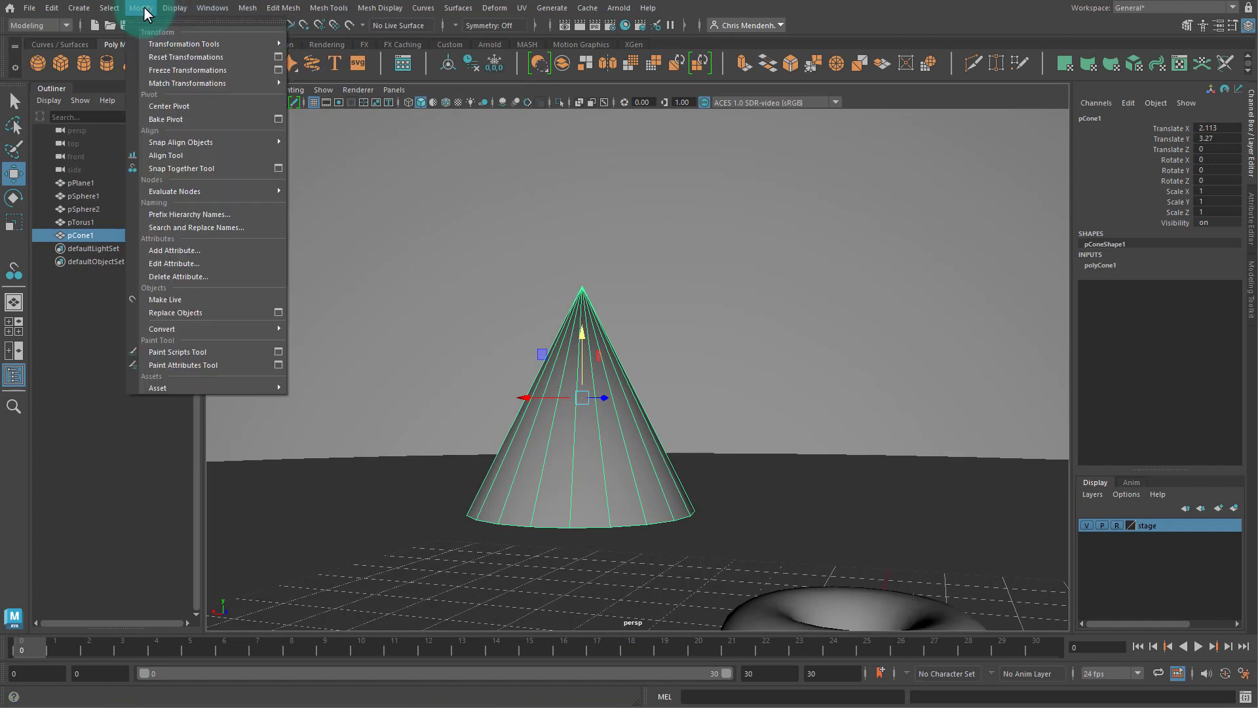
pyautogui.click(202, 168)
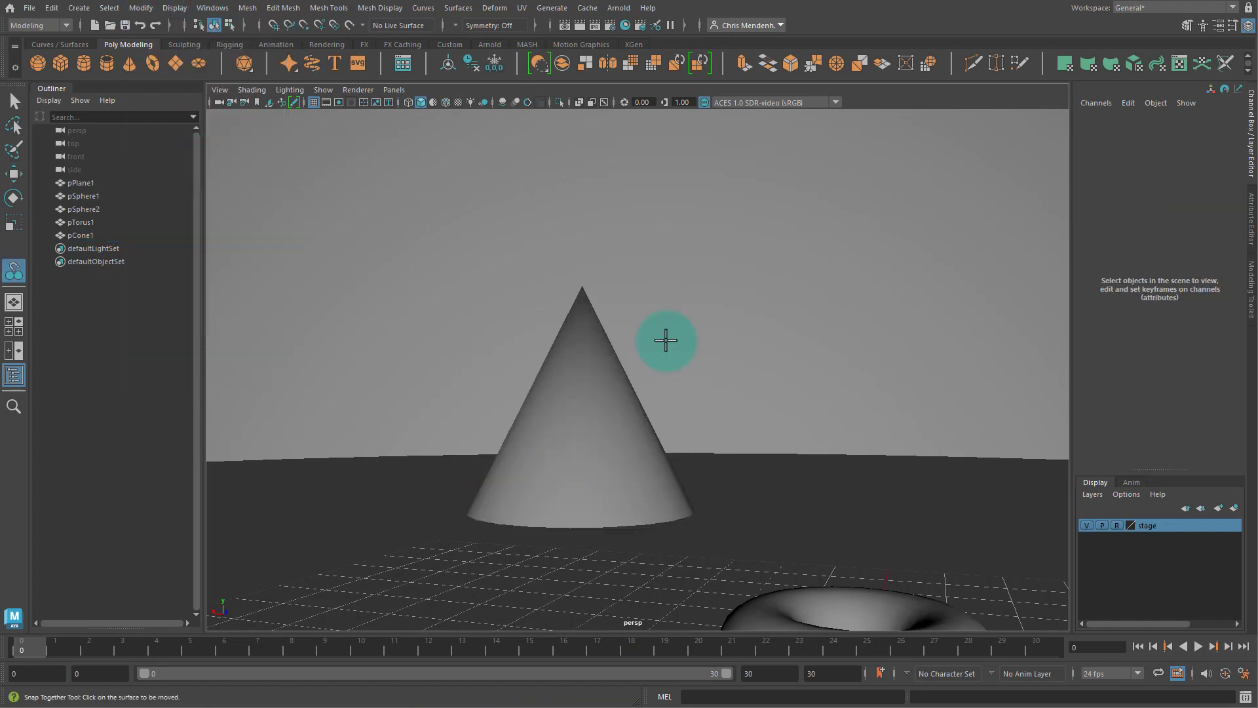
pyautogui.keyDown('alt'); pyautogui.moveTo(663, 336); pyautogui.dragTo(697, 323); pyautogui.keyUp('alt')
pyautogui.click(612, 477)
pyautogui.moveTo(586, 491)
pyautogui.keyDown('alt'); pyautogui.mouseDown()
pyautogui.moveTo(758, 413)
pyautogui.moveTo(744, 317)
pyautogui.moveTo(597, 488)
pyautogui.mouseUp(); pyautogui.keyUp('alt')
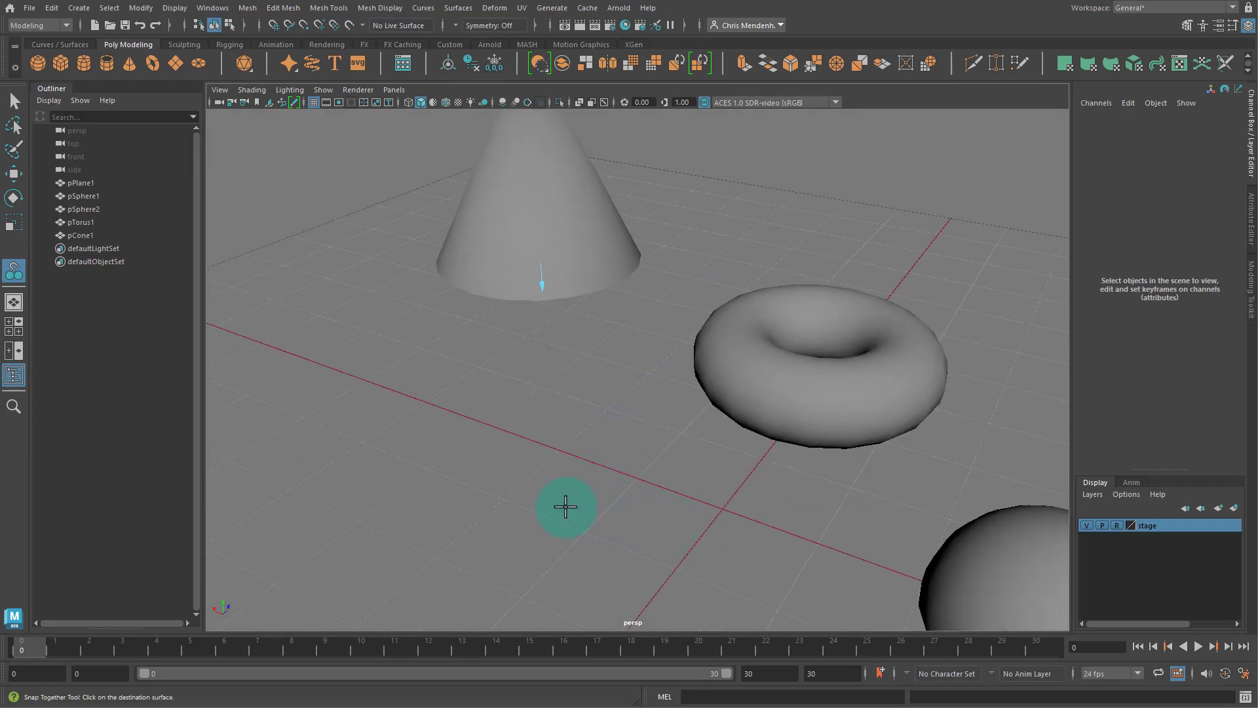
pyautogui.press('Return')
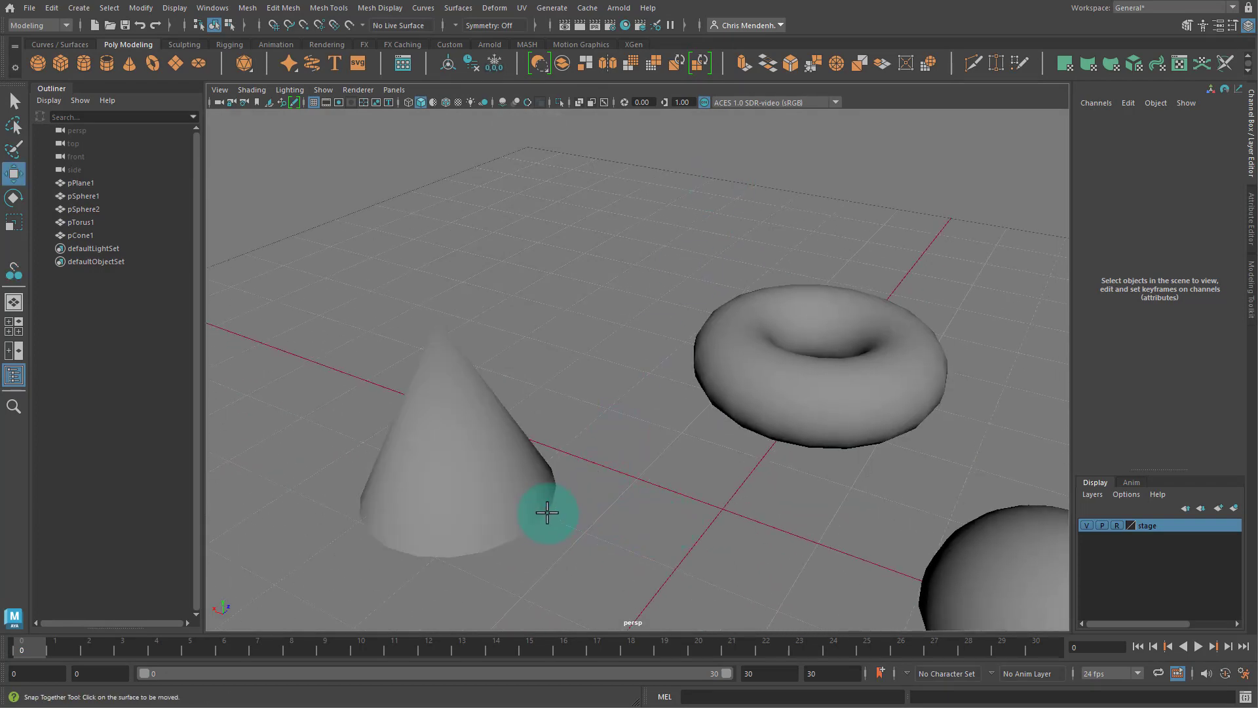
# Try 0.5 for the small sphere's Translate Y and settle on a value of 1.
pyautogui.keyDown('alt'); pyautogui.moveTo(590, 471); pyautogui.dragTo(663, 500); pyautogui.keyUp('alt')
pyautogui.click(581, 538)
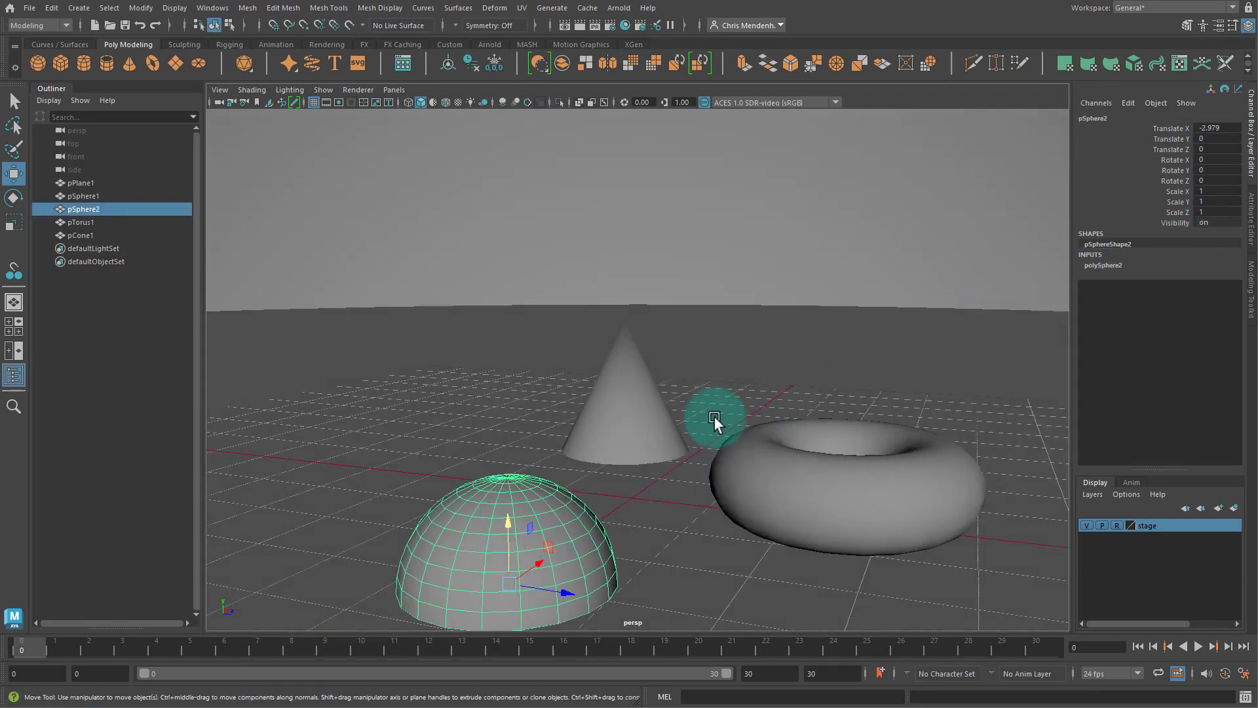
pyautogui.click(1213, 139)
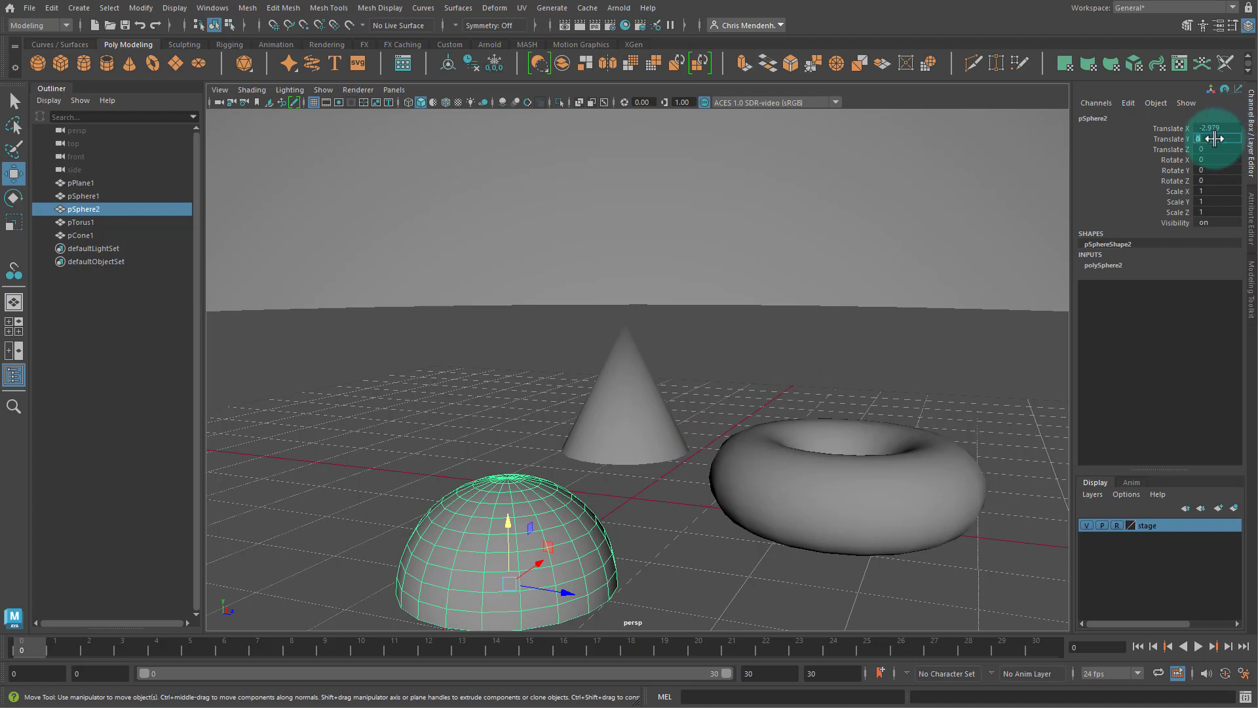
pyautogui.write('0.5')
pyautogui.press('Return')
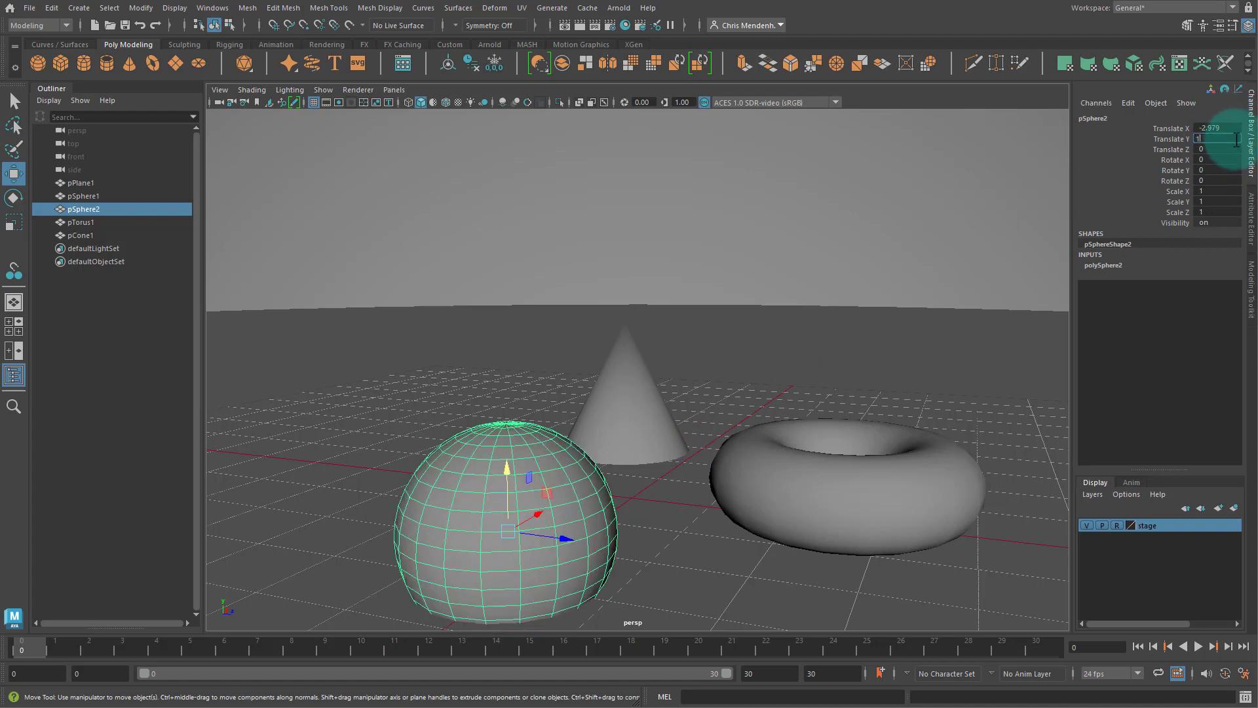
pyautogui.press('Return')
# Move the cone across the ground plane toward the center, to X about 1.13 and Z about -1.12.
pyautogui.moveTo(744, 357)
pyautogui.keyDown('alt'); pyautogui.mouseDown()
pyautogui.moveTo(640, 365)
pyautogui.moveTo(741, 374)
pyautogui.mouseUp(); pyautogui.keyUp('alt')
pyautogui.click(623, 384)
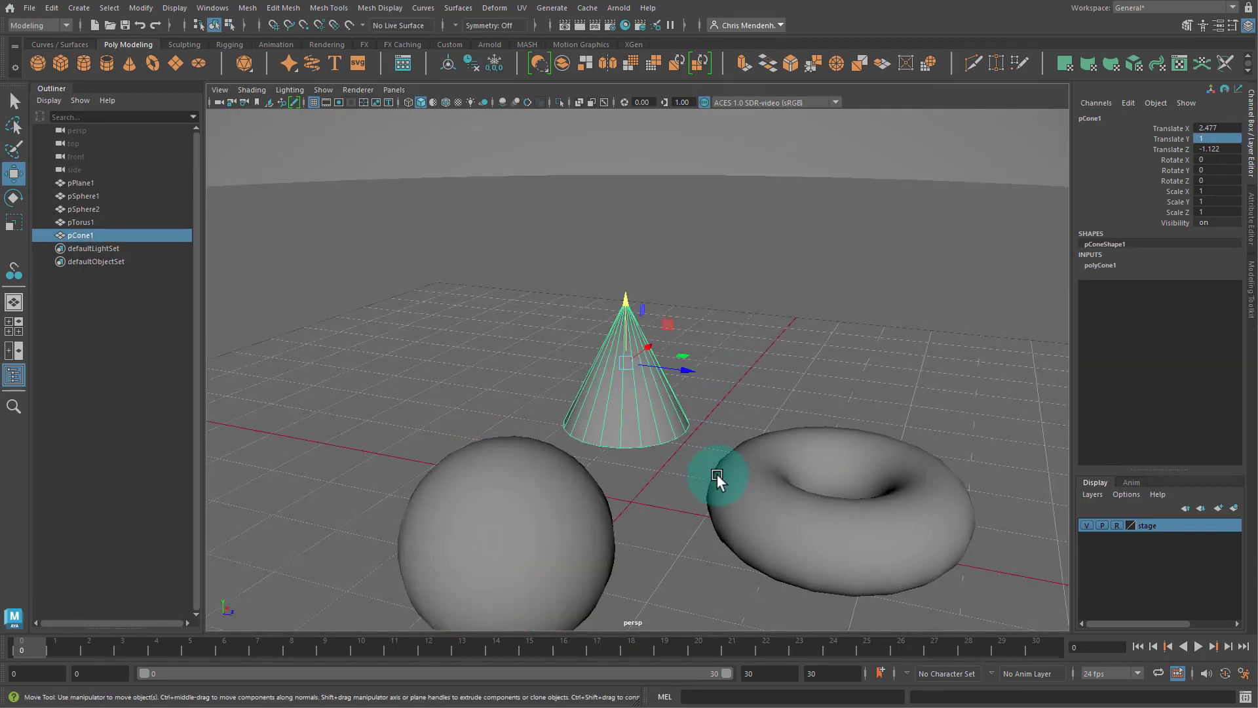
pyautogui.click(717, 477)
pyautogui.keyDown('alt'); pyautogui.moveTo(717, 477); pyautogui.dragTo(893, 361); pyautogui.keyUp('alt')
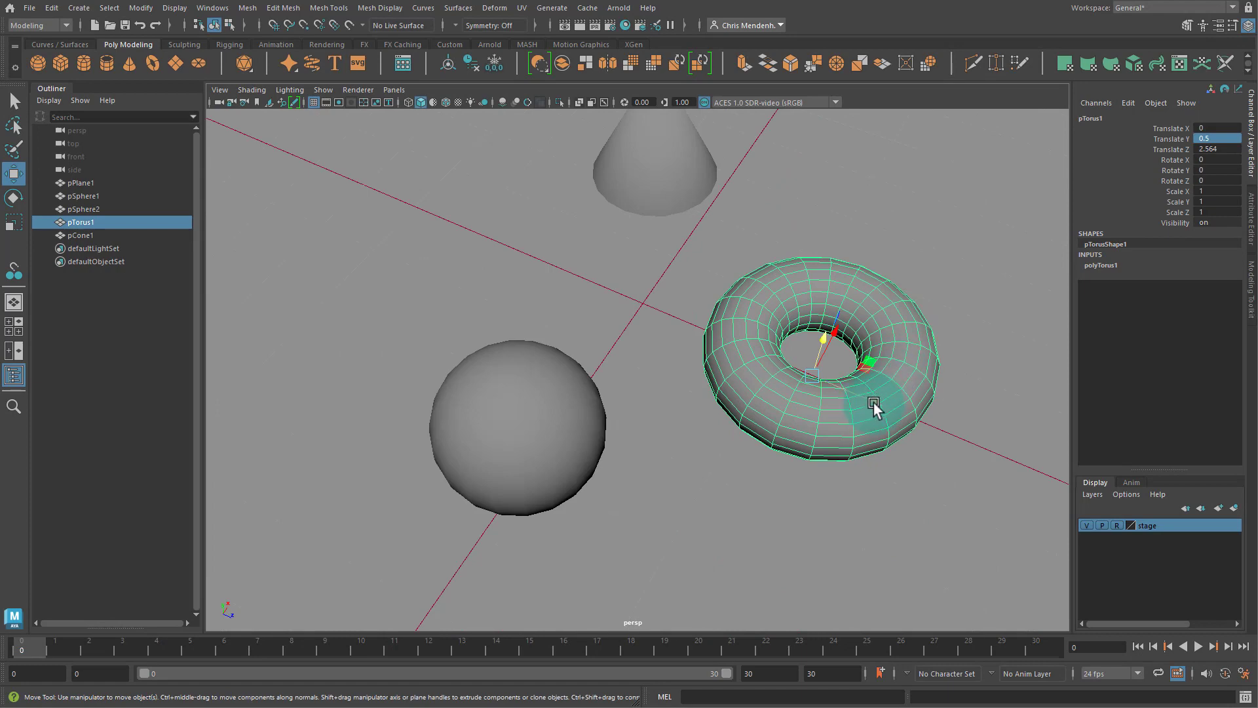
pyautogui.click(632, 186)
pyautogui.keyDown('alt'); pyautogui.moveTo(632, 187); pyautogui.dragTo(699, 237); pyautogui.keyUp('alt')
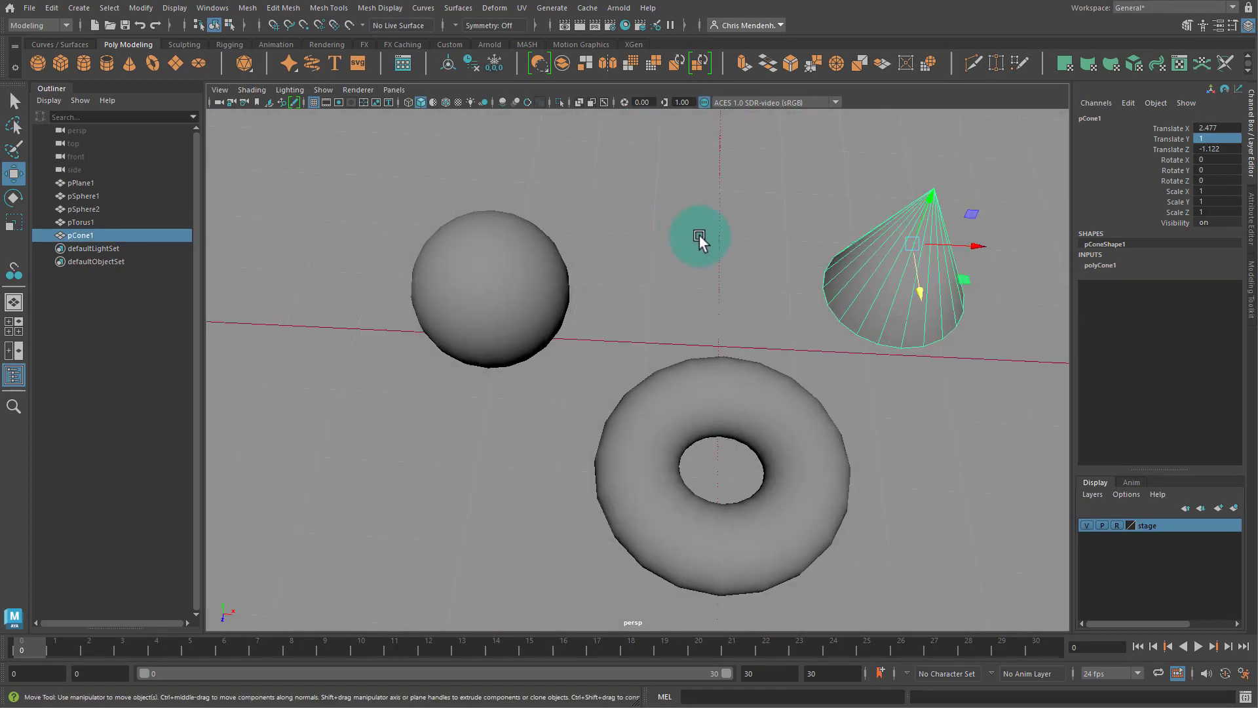
pyautogui.moveTo(964, 280); pyautogui.dragTo(867, 279)
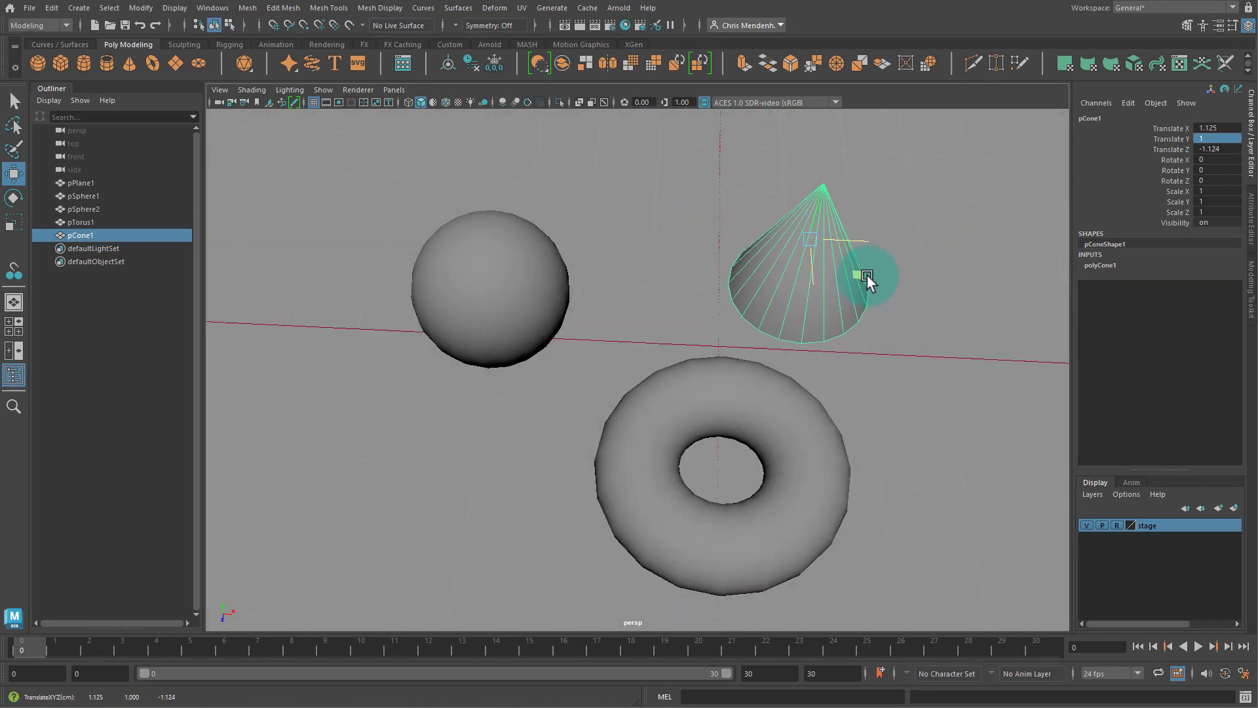
# Adjust the cone's position and move the sphere closer to the other primitives, to X about -1.53 and Z about -0.44.
pyautogui.click(557, 331)
pyautogui.keyDown('alt'); pyautogui.moveTo(576, 337); pyautogui.dragTo(601, 316); pyautogui.keyUp('alt')
pyautogui.click(819, 308)
pyautogui.keyDown('alt'); pyautogui.moveTo(896, 353); pyautogui.dragTo(870, 335); pyautogui.keyUp('alt')
pyautogui.moveTo(865, 285)
pyautogui.mouseDown()
pyautogui.moveTo(881, 273)
pyautogui.moveTo(869, 276)
pyautogui.mouseUp()
pyautogui.click(585, 273)
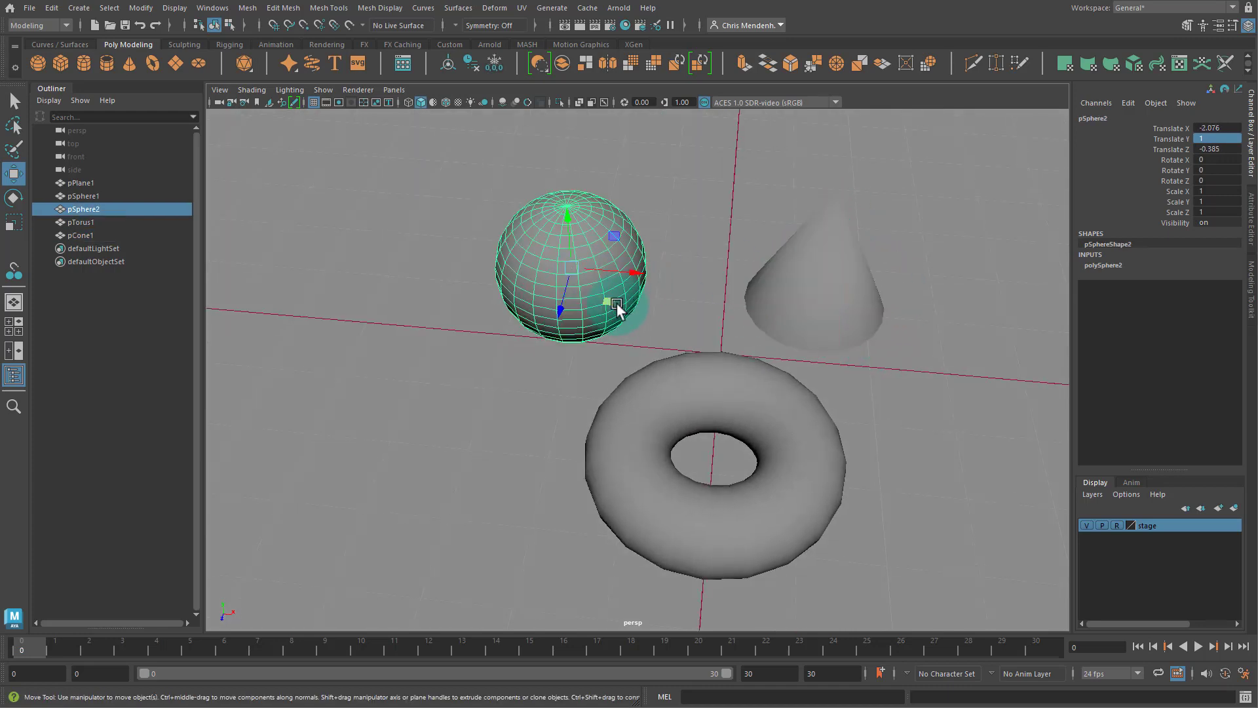
pyautogui.moveTo(608, 304); pyautogui.dragTo(649, 304)
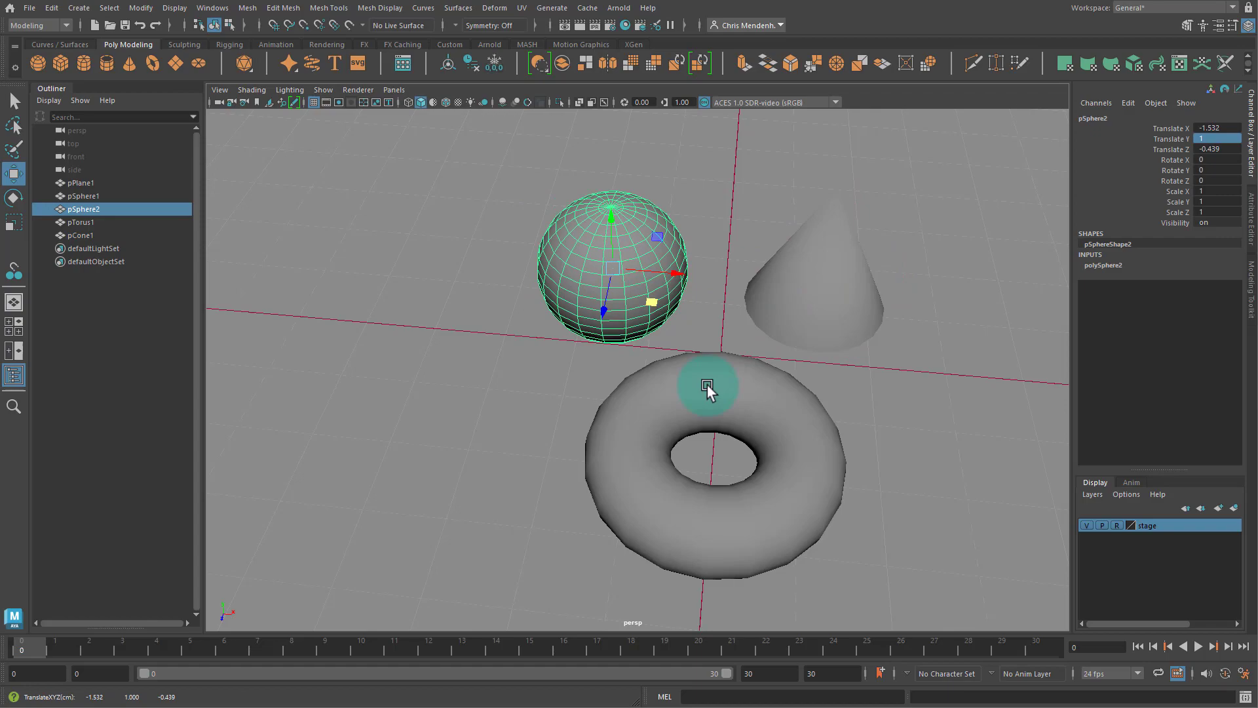
# Check the spacing of the three primitives and move the cone across the ground to X about 1.76 and Z about -0.95.
pyautogui.click(773, 436)
pyautogui.keyDown('alt'); pyautogui.moveTo(675, 508); pyautogui.dragTo(780, 464); pyautogui.keyUp('alt')
pyautogui.moveTo(850, 390); pyautogui.dragTo(748, 370)
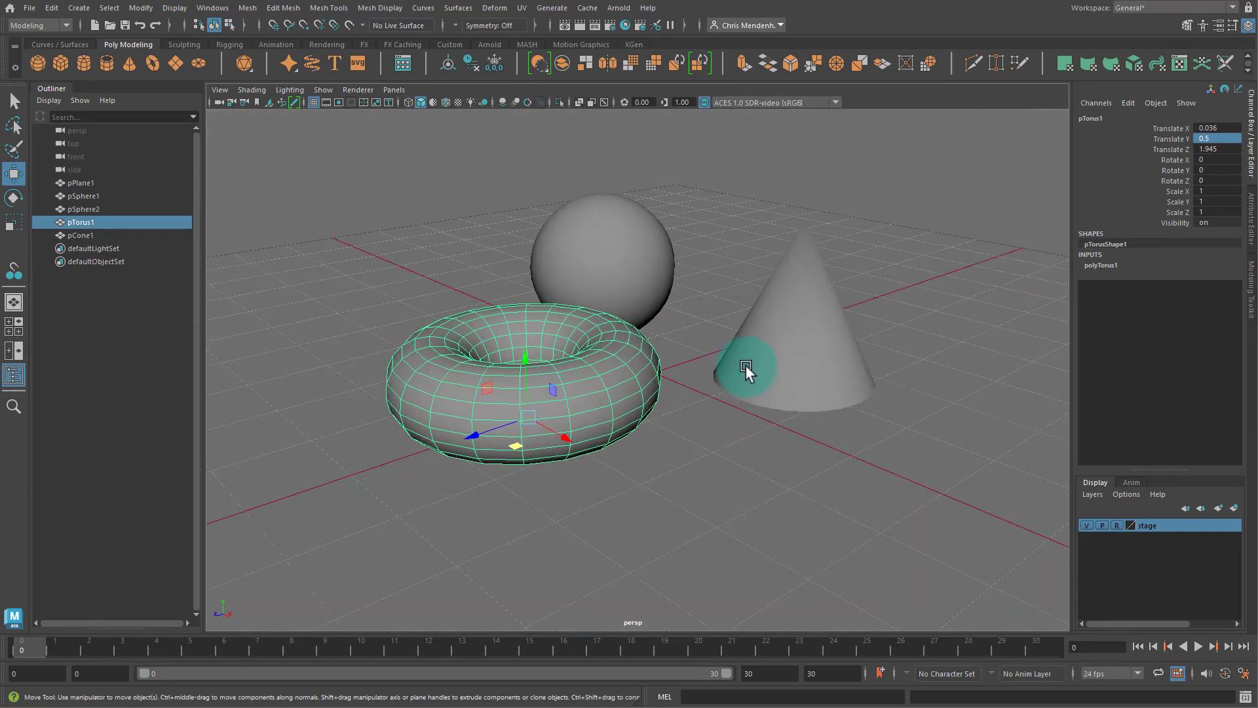
pyautogui.click(710, 406)
pyautogui.click(632, 289)
pyautogui.click(708, 370)
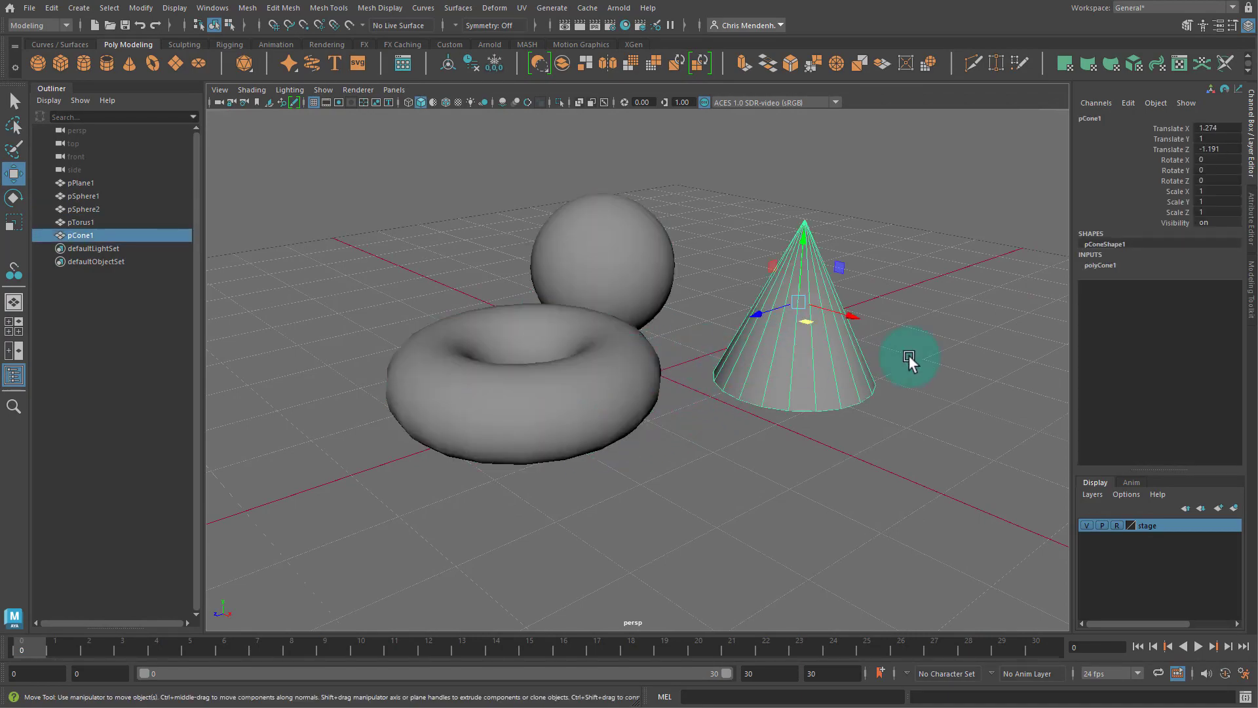
pyautogui.keyDown('alt'); pyautogui.moveTo(909, 359); pyautogui.dragTo(698, 407); pyautogui.keyUp('alt')
pyautogui.click(731, 330)
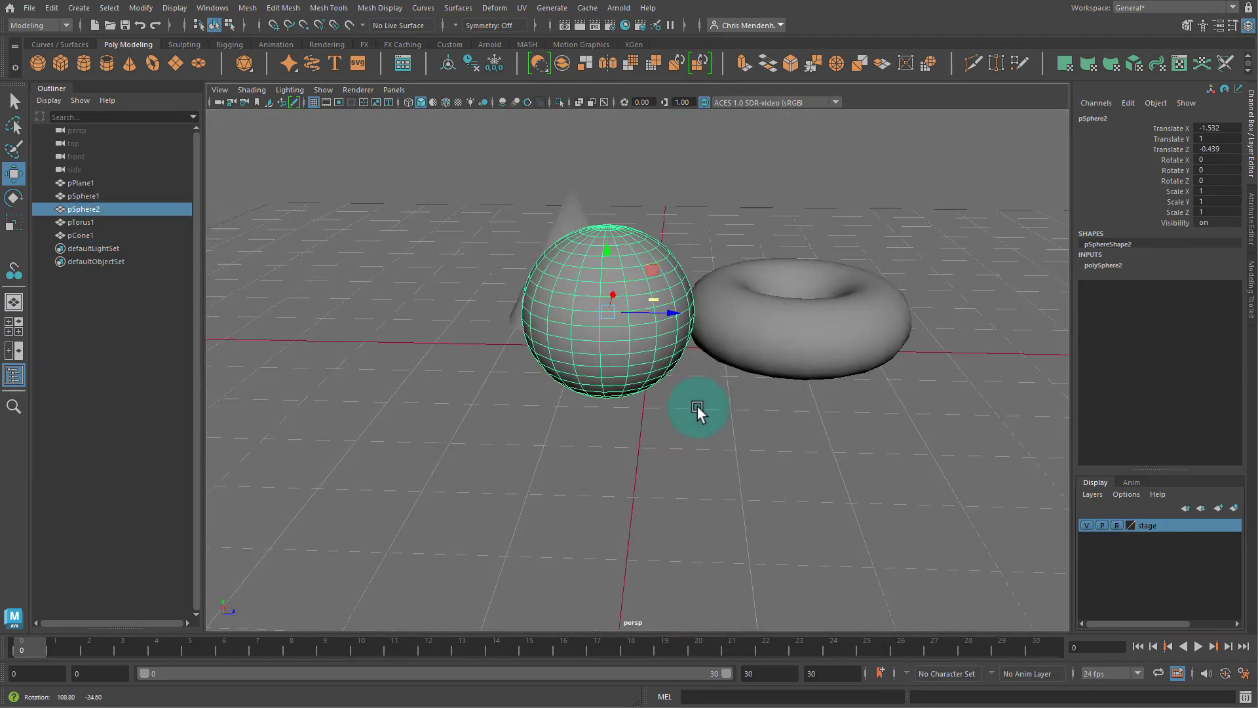
pyautogui.moveTo(664, 316); pyautogui.dragTo(761, 430)
pyautogui.click(622, 285)
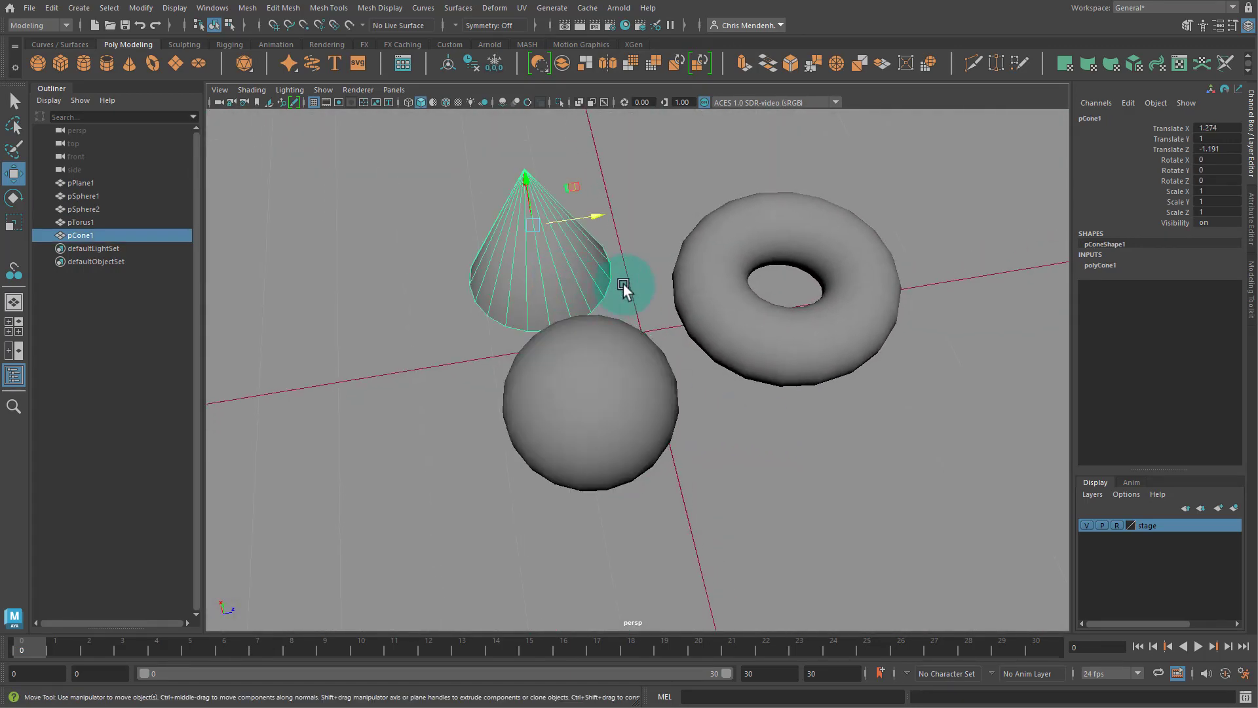
pyautogui.keyDown('alt'); pyautogui.moveTo(579, 188); pyautogui.dragTo(557, 186); pyautogui.keyUp('alt')
pyautogui.moveTo(676, 209); pyautogui.dragTo(700, 200)
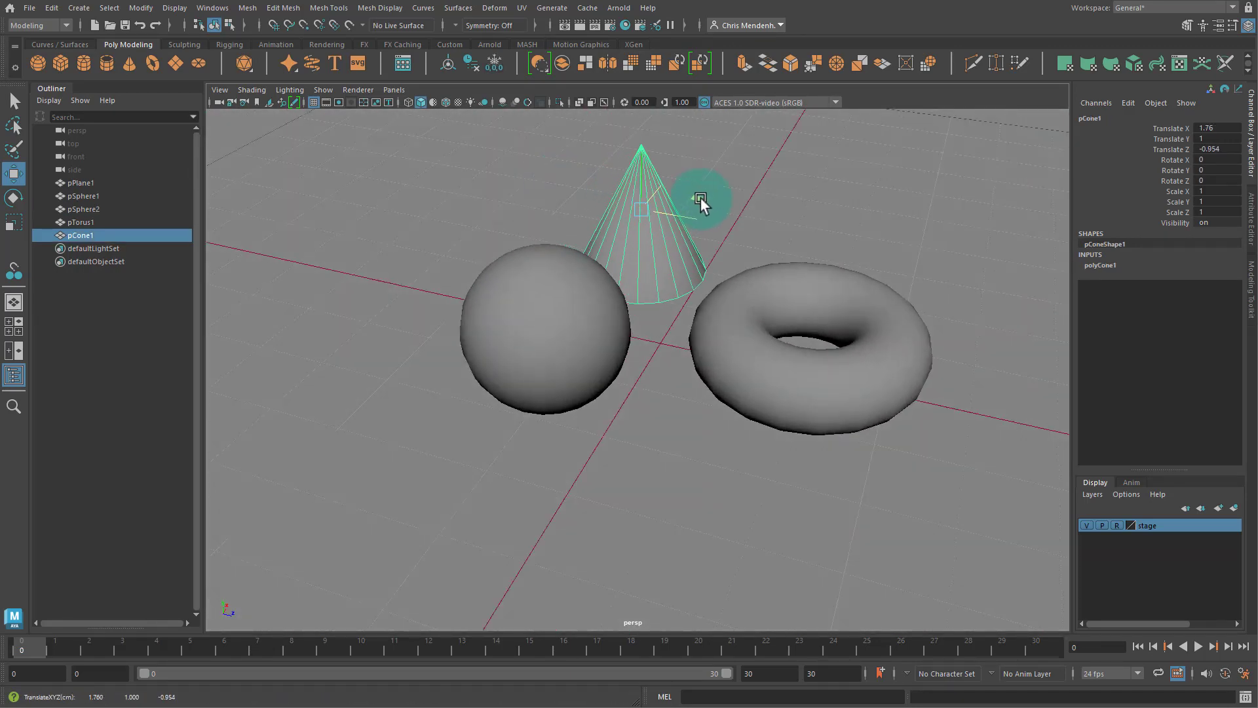
# Move the small sphere along the ground away from the torus, to Z about -0.9.
pyautogui.click(659, 344)
pyautogui.keyDown('alt'); pyautogui.moveTo(721, 529); pyautogui.dragTo(780, 483); pyautogui.keyUp('alt')
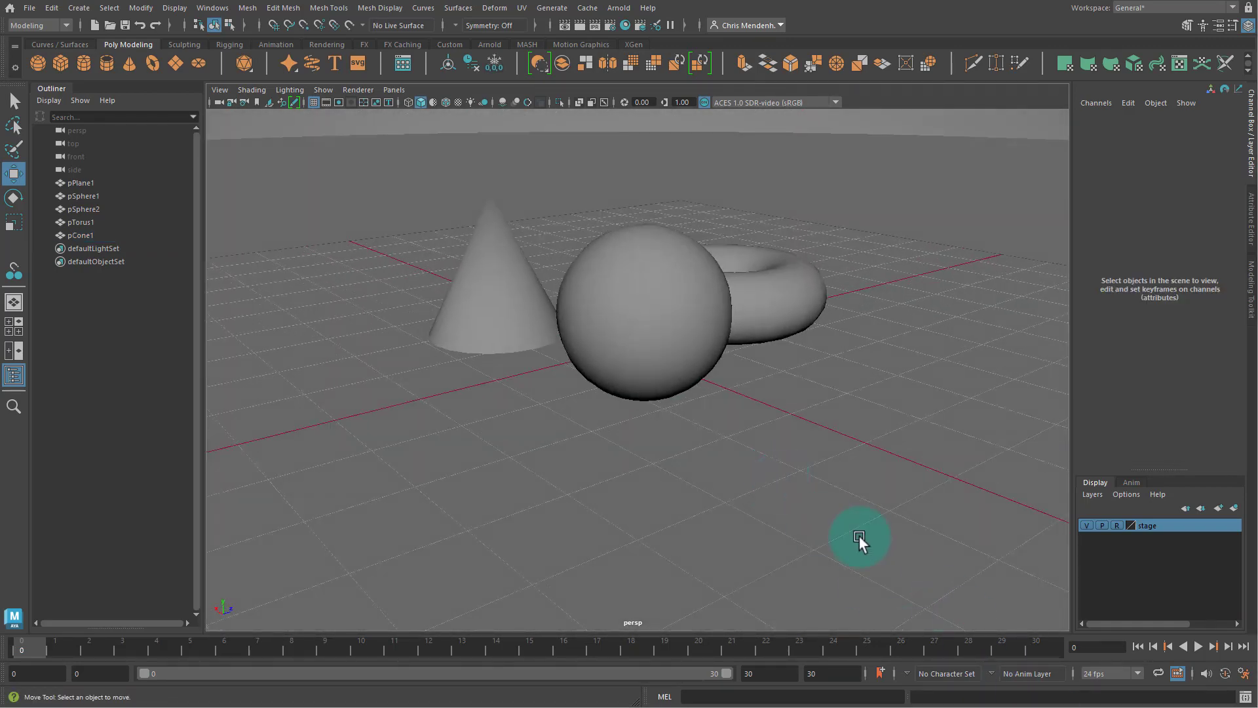
pyautogui.keyDown('alt'); pyautogui.moveTo(775, 486); pyautogui.dragTo(681, 494); pyautogui.keyUp('alt')
pyautogui.keyDown('alt'); pyautogui.moveTo(782, 448); pyautogui.dragTo(761, 427); pyautogui.keyUp('alt')
# Turn on multisample anti-aliasing and screen-space ambient occlusion for the perspective viewport.
pyautogui.keyDown('alt'); pyautogui.moveTo(760, 427); pyautogui.dragTo(771, 442, button='right'); pyautogui.keyUp('alt')
pyautogui.keyDown('alt'); pyautogui.moveTo(770, 438); pyautogui.dragTo(748, 454); pyautogui.keyUp('alt')
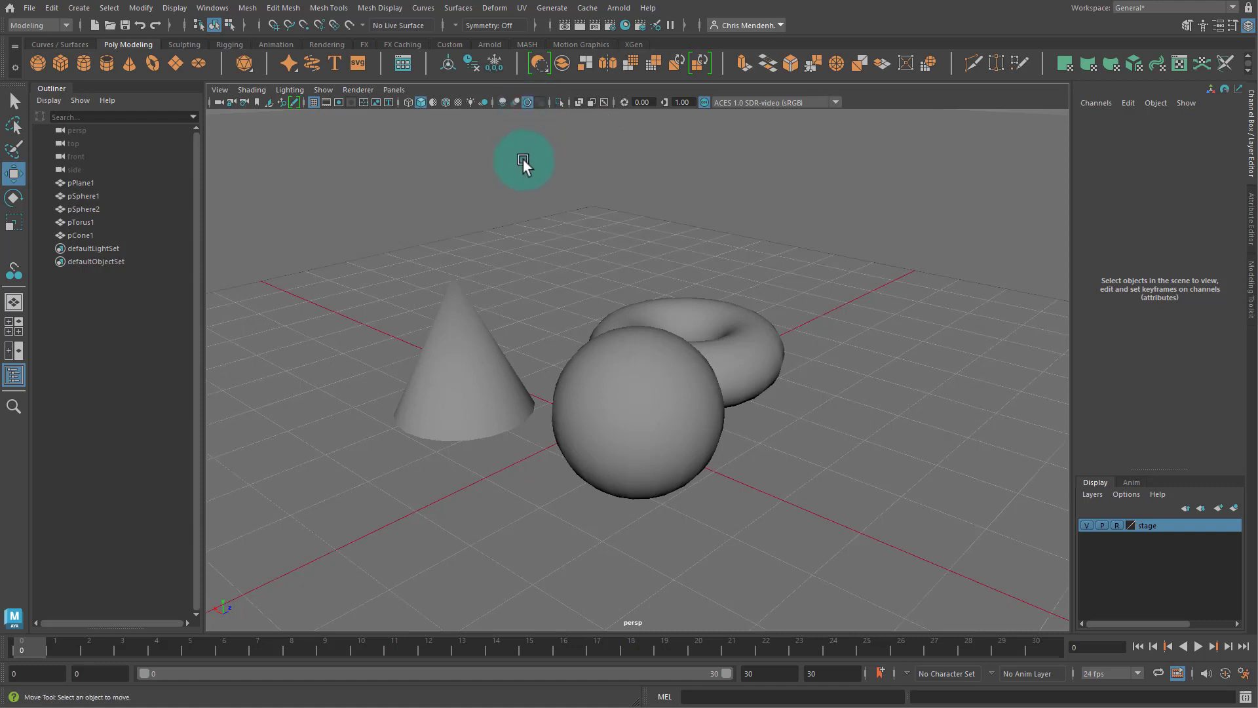
pyautogui.click(504, 103)
pyautogui.keyDown('alt'); pyautogui.moveTo(623, 302); pyautogui.dragTo(680, 275); pyautogui.keyUp('alt')
# Lower the small sphere until it rests on the ground plane, at Translate Y about 0.93.
pyautogui.click(755, 389)
pyautogui.keyDown('alt'); pyautogui.moveTo(755, 389); pyautogui.dragTo(726, 445); pyautogui.keyUp('alt')
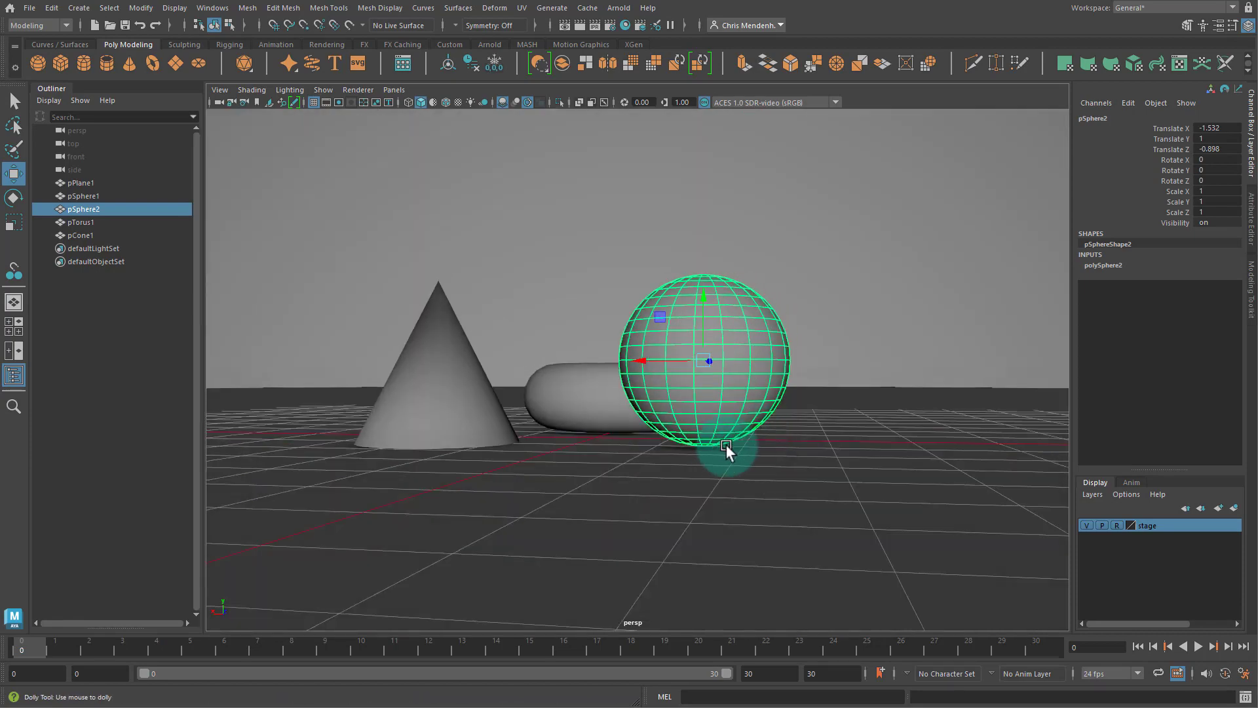
pyautogui.keyDown('alt'); pyautogui.moveTo(726, 445); pyautogui.dragTo(816, 491, button='right'); pyautogui.keyUp('alt')
pyautogui.keyDown('alt'); pyautogui.moveTo(816, 490); pyautogui.dragTo(780, 387); pyautogui.keyUp('alt')
pyautogui.keyDown('alt'); pyautogui.moveTo(667, 340); pyautogui.dragTo(596, 256); pyautogui.keyUp('alt')
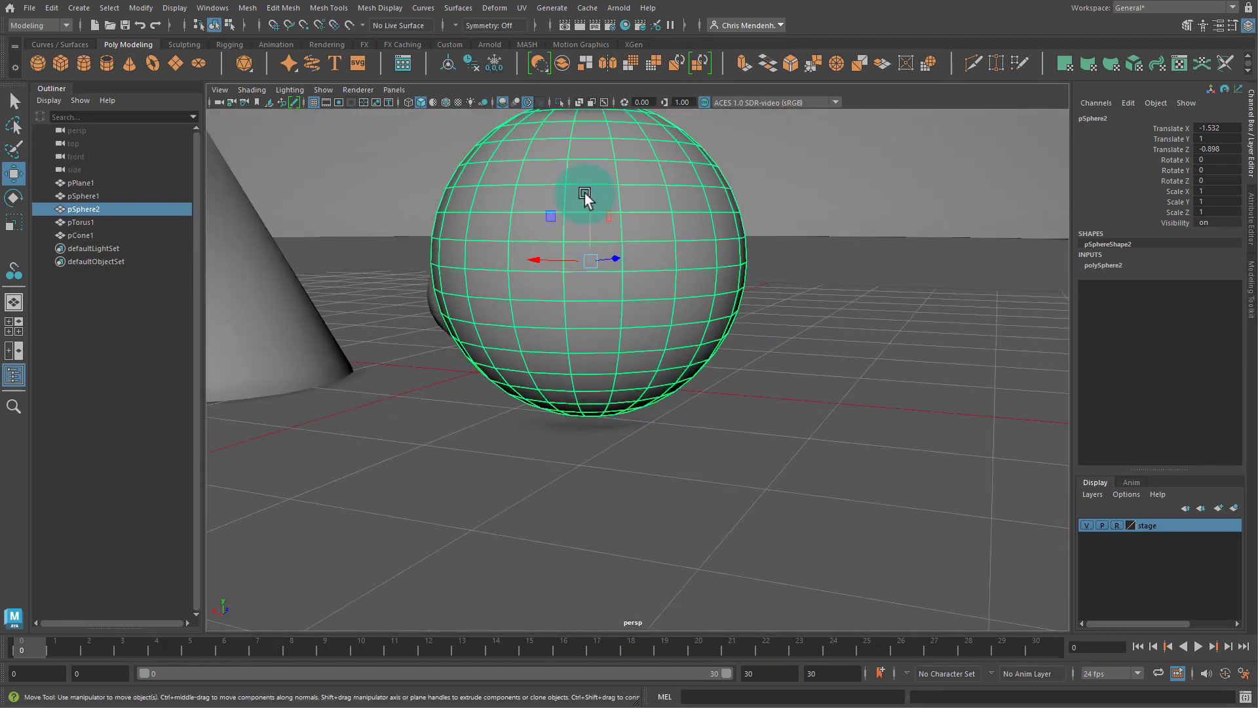
pyautogui.moveTo(585, 192); pyautogui.dragTo(585, 208)
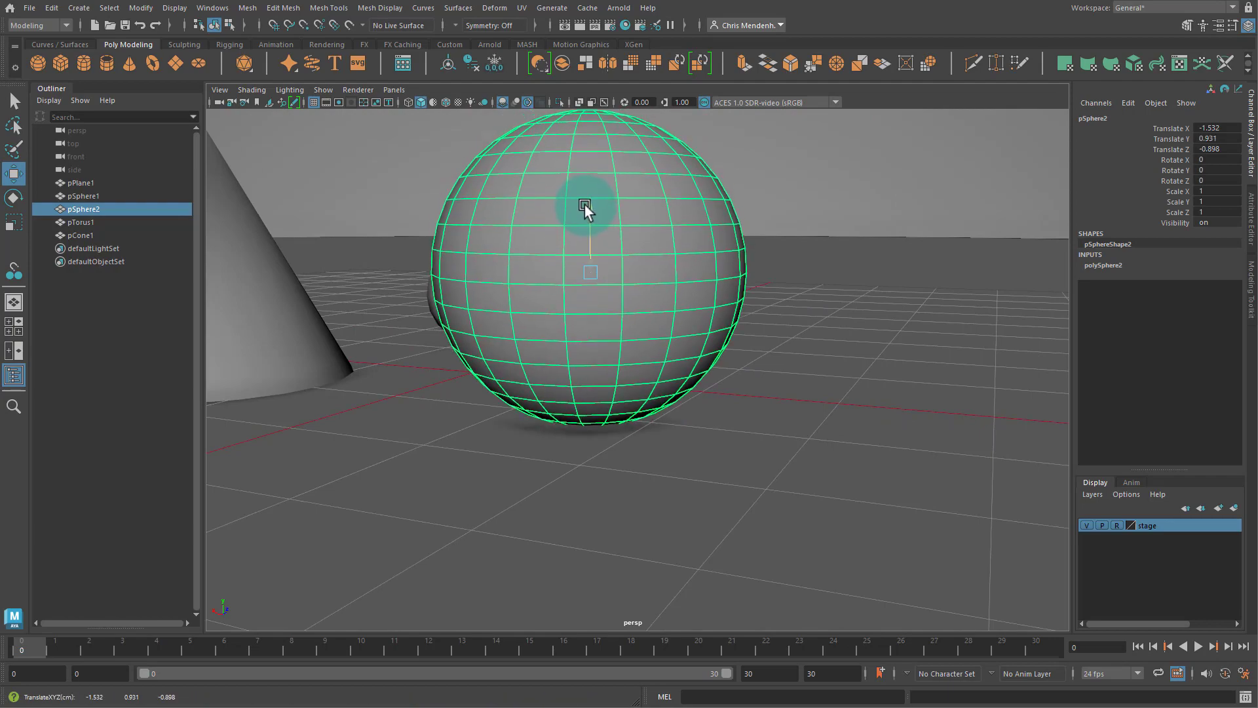
# Set both the axis and height subdivisions of the torus to 40.
pyautogui.keyDown('alt'); pyautogui.moveTo(809, 338); pyautogui.dragTo(705, 343); pyautogui.keyUp('alt')
pyautogui.click(798, 335)
pyautogui.keyDown('alt'); pyautogui.moveTo(907, 396); pyautogui.dragTo(686, 344); pyautogui.keyUp('alt')
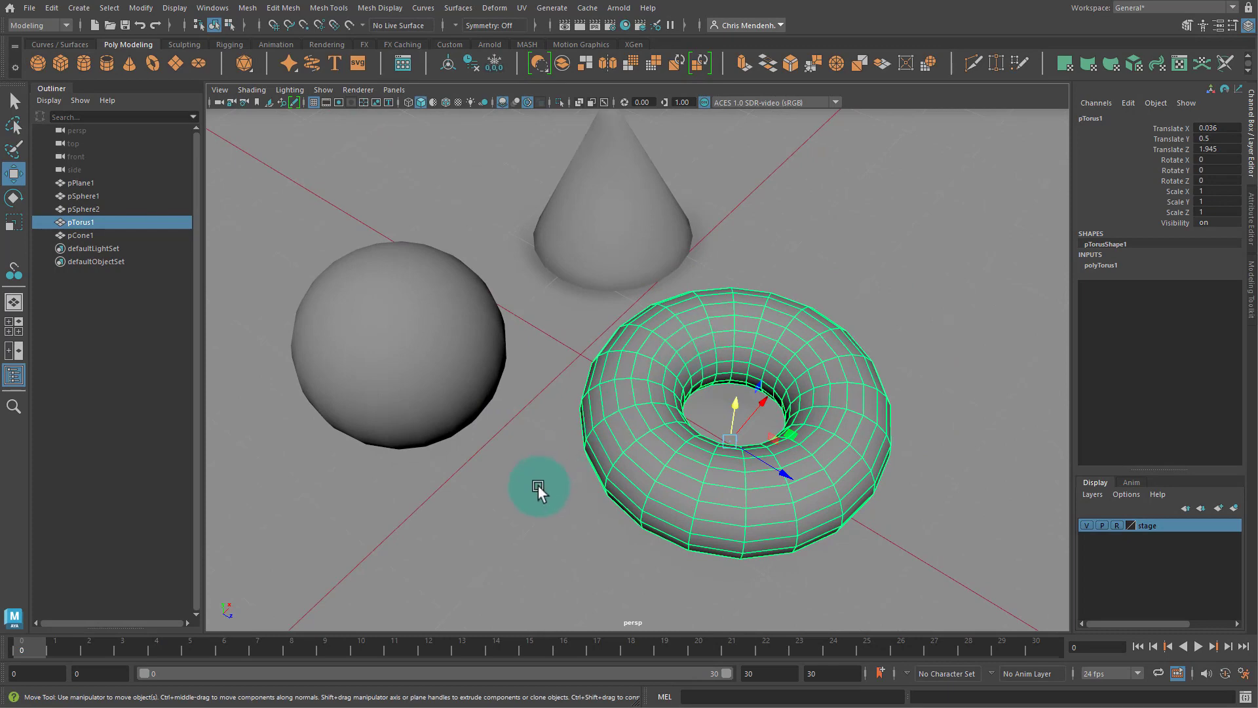
pyautogui.keyDown('alt'); pyautogui.moveTo(537, 487); pyautogui.dragTo(821, 313); pyautogui.keyUp('alt')
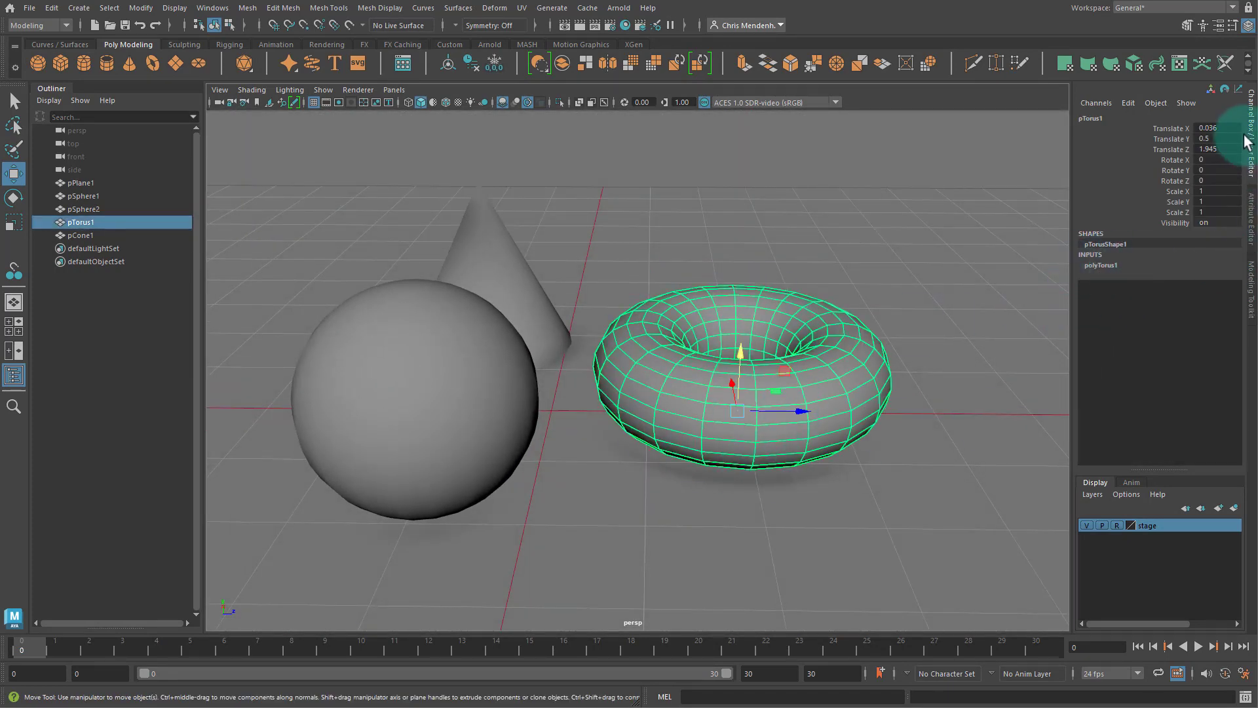
pyautogui.click(1104, 266)
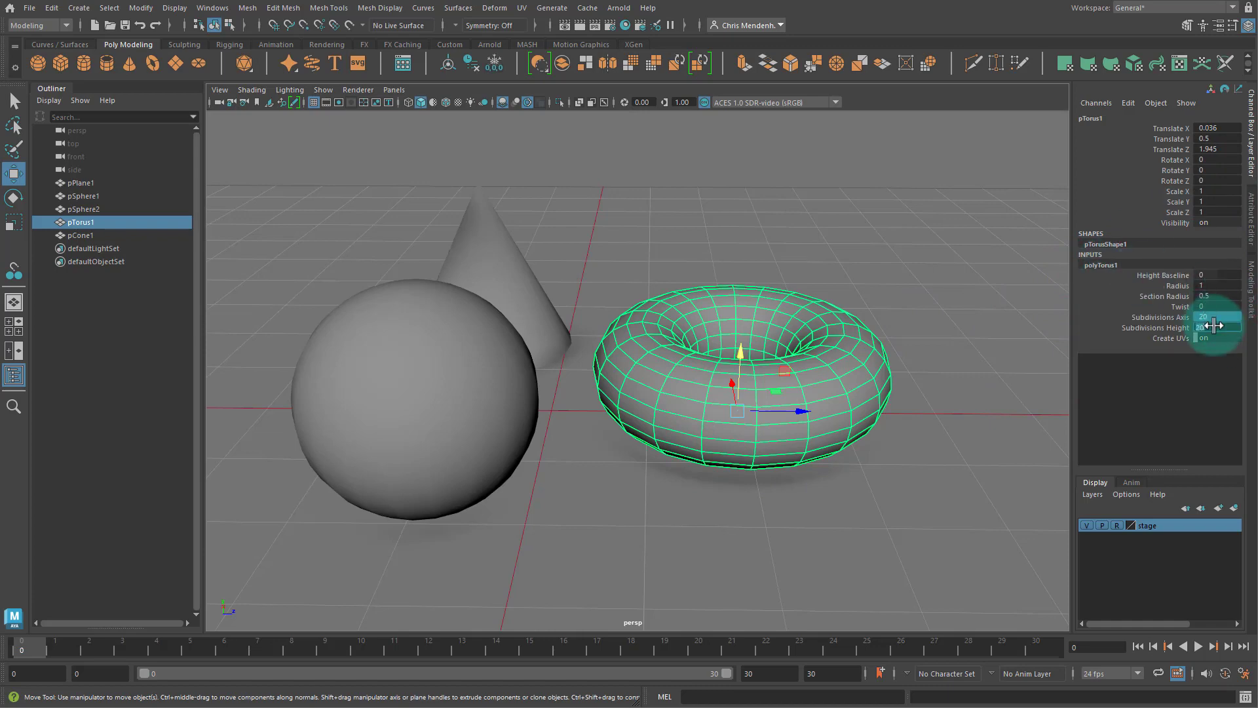
pyautogui.write('40')
pyautogui.press('Return')
# Increase the small sphere's axis and height subdivisions and set the cone's axis subdivisions to 30.
pyautogui.click(300, 444)
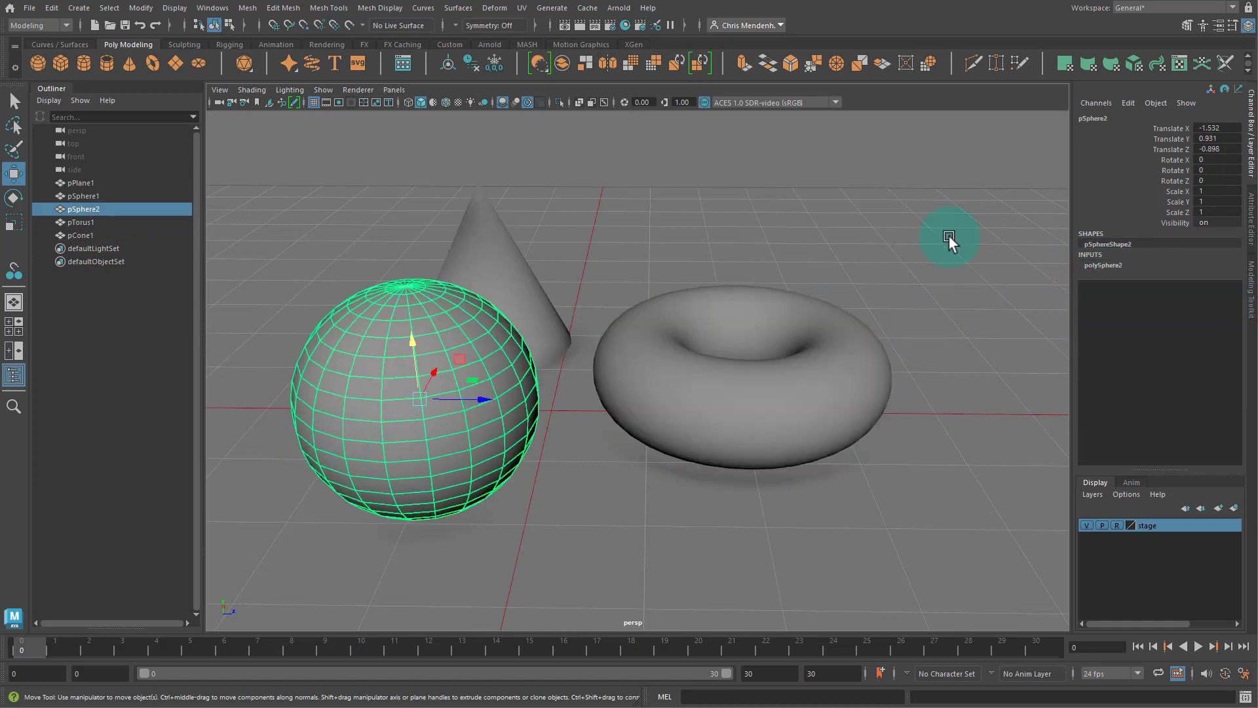
pyautogui.click(1115, 265)
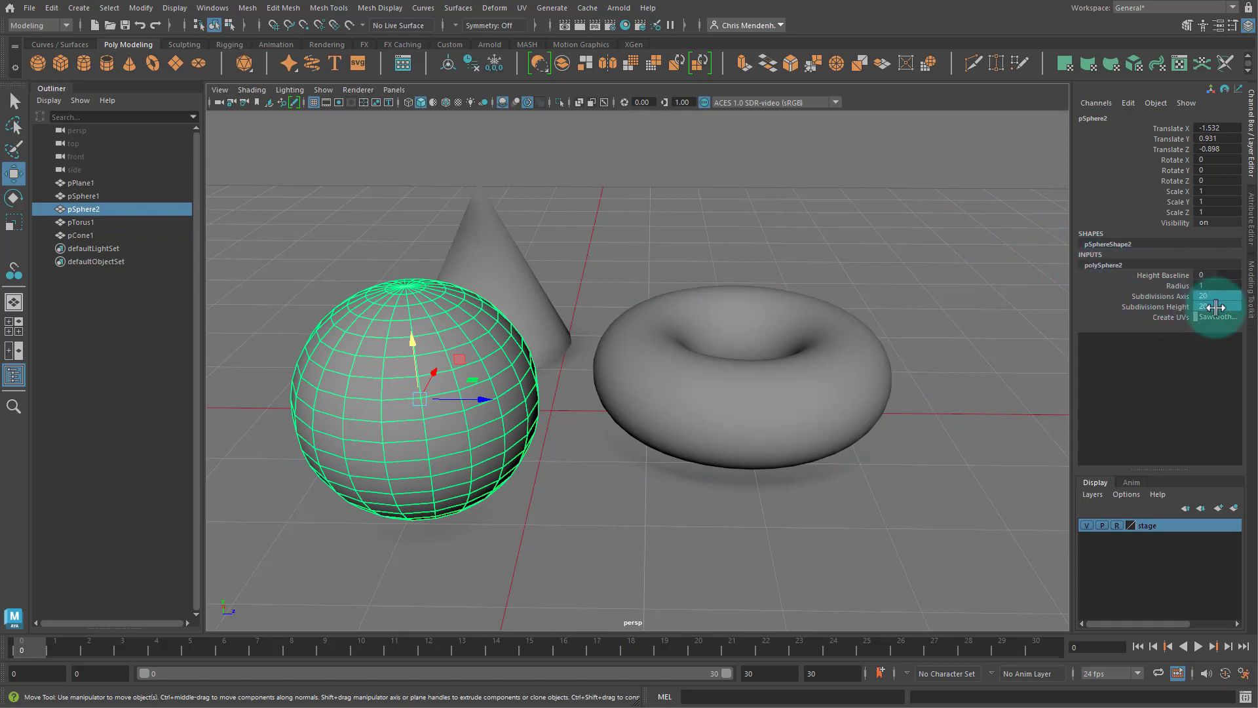
pyautogui.click(452, 248)
pyautogui.keyDown('alt'); pyautogui.moveTo(666, 317); pyautogui.dragTo(774, 340); pyautogui.keyUp('alt')
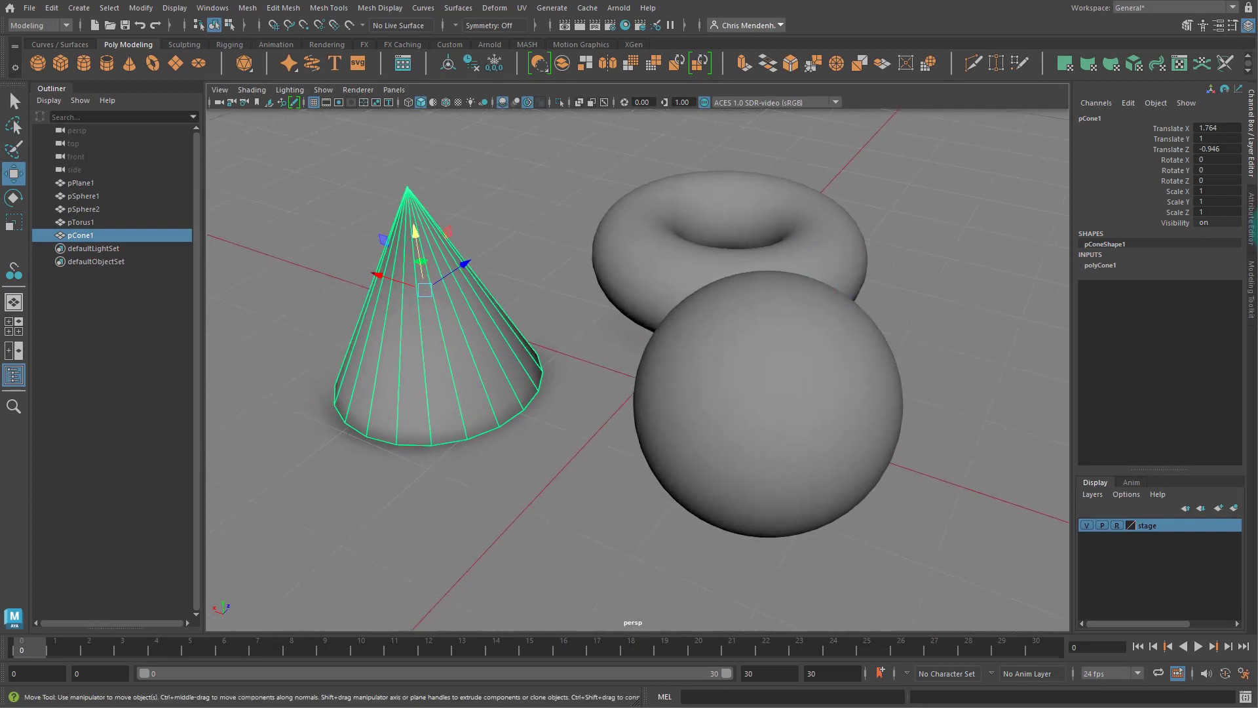
pyautogui.click(1107, 269)
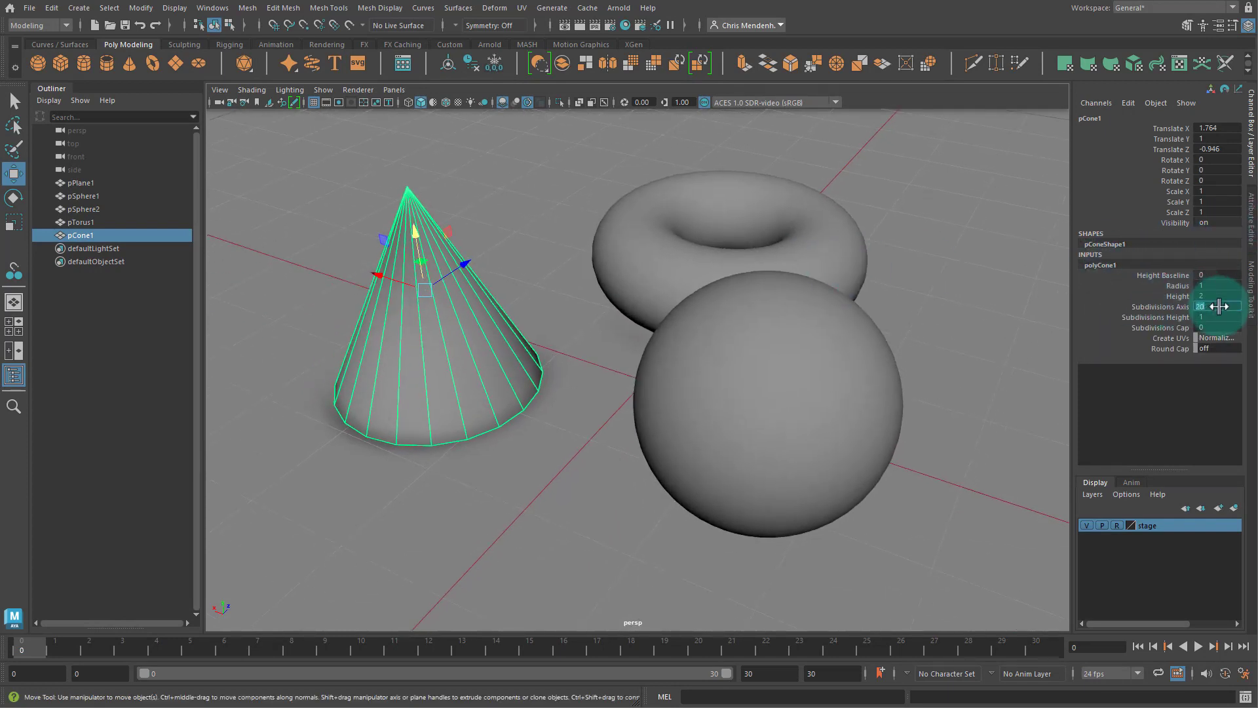
pyautogui.write('30')
pyautogui.press('Return')
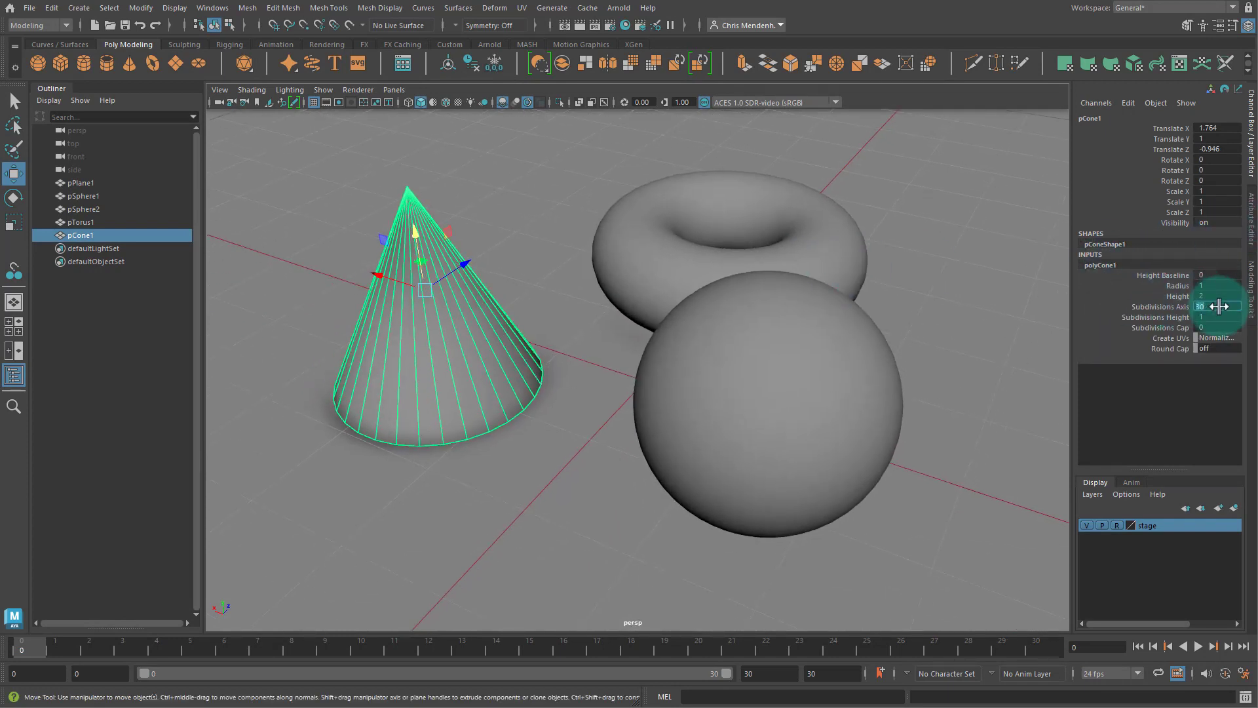
pyautogui.click(573, 390)
# Toggle the viewport grid on and off to compare the primitives on the stage, and leave the grid hidden.
pyautogui.keyDown('alt'); pyautogui.moveTo(907, 329); pyautogui.dragTo(814, 371, button='right'); pyautogui.keyUp('alt')
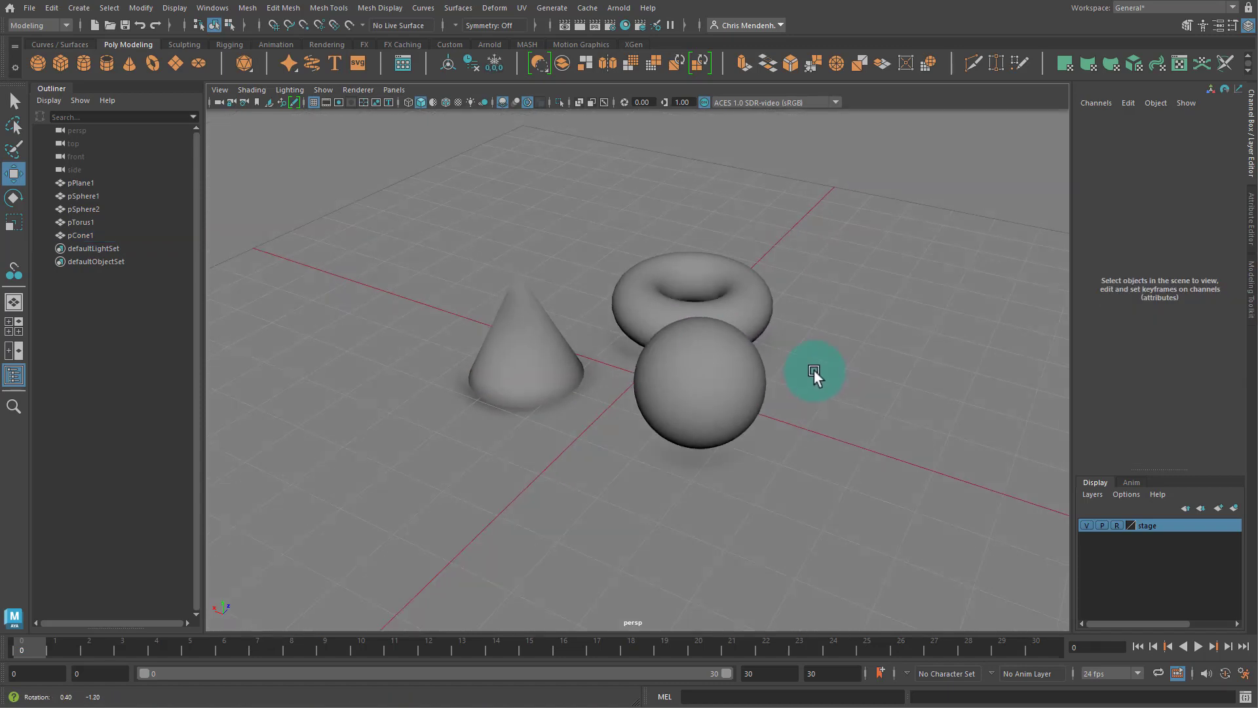
pyautogui.keyDown('alt'); pyautogui.moveTo(815, 371); pyautogui.dragTo(672, 354); pyautogui.keyUp('alt')
pyautogui.click(315, 105)
pyautogui.moveTo(767, 407)
pyautogui.keyDown('alt'); pyautogui.mouseDown()
pyautogui.moveTo(688, 379)
pyautogui.moveTo(764, 382)
pyautogui.mouseUp(); pyautogui.keyUp('alt')
pyautogui.click(312, 104)
pyautogui.click(312, 103)
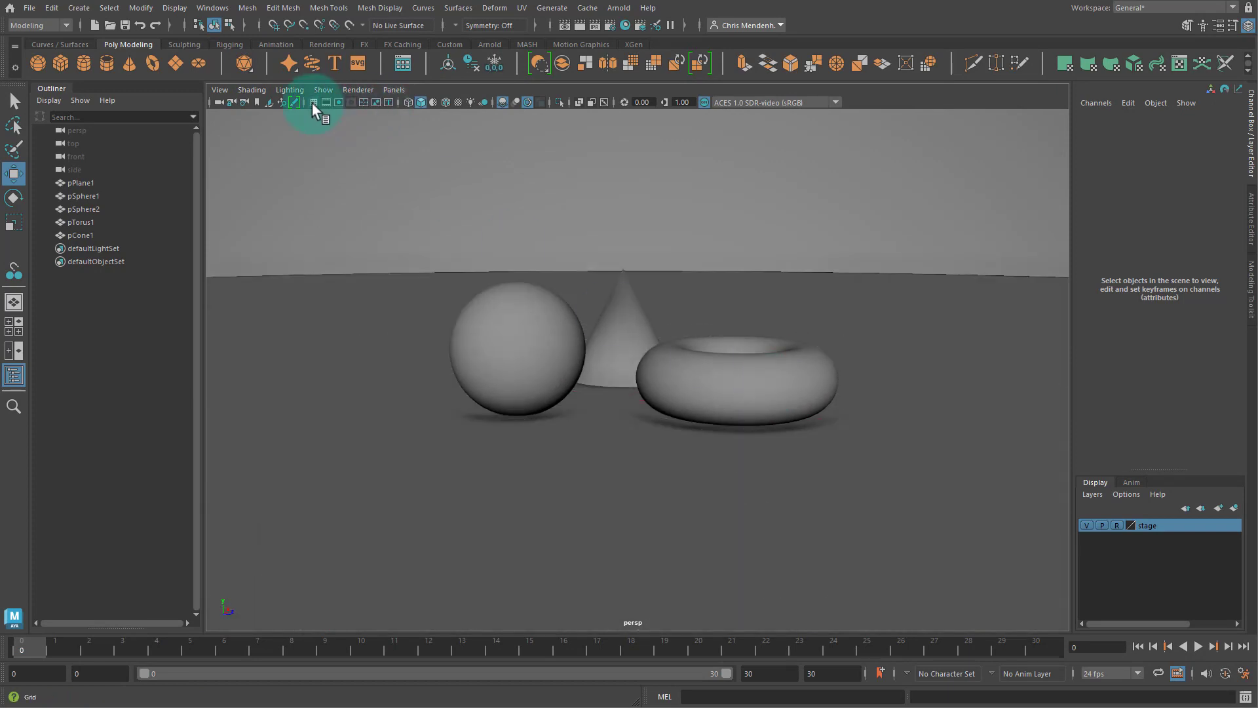
pyautogui.click(312, 104)
pyautogui.click(312, 103)
pyautogui.click(312, 104)
pyautogui.click(311, 103)
pyautogui.click(312, 104)
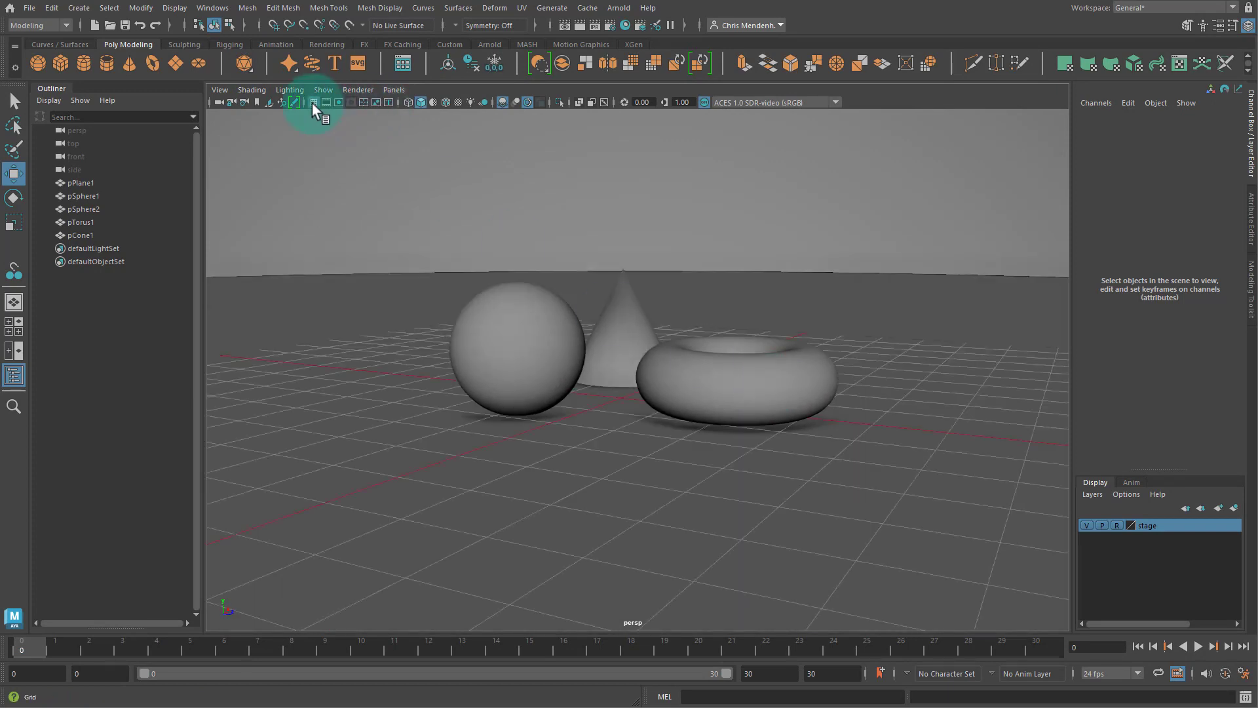
pyautogui.click(312, 103)
# Group the small sphere, cone and torus together.
pyautogui.click(573, 367)
pyautogui.keyDown('shift'); pyautogui.click(628, 336); pyautogui.keyUp('shift')
pyautogui.keyDown('shift'); pyautogui.click(669, 386); pyautogui.keyUp('shift')
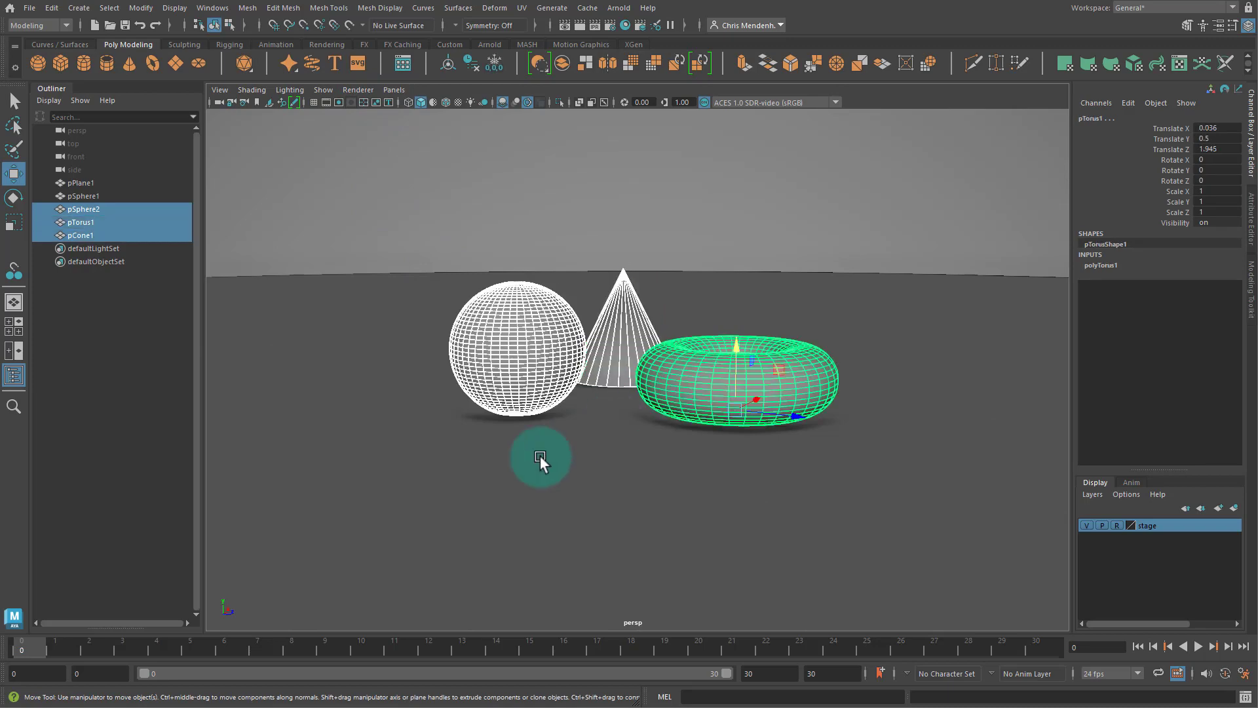
pyautogui.keyDown('alt'); pyautogui.moveTo(523, 341); pyautogui.dragTo(513, 365); pyautogui.keyUp('alt')
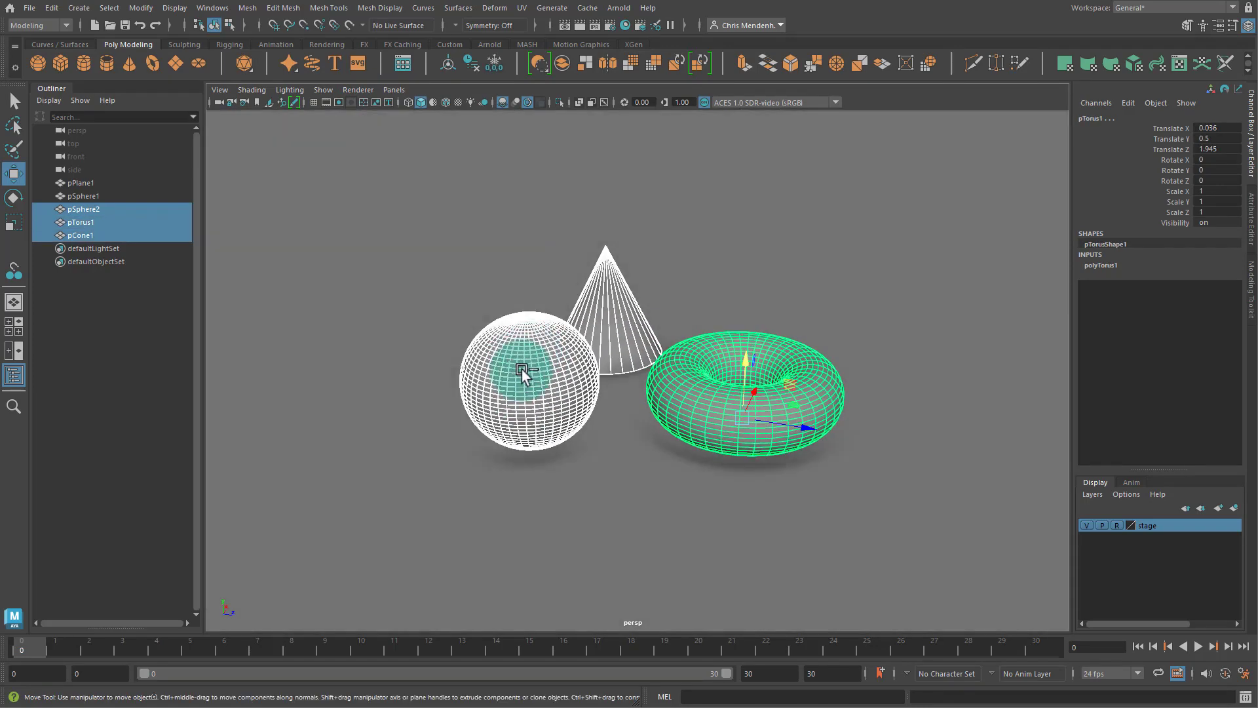
pyautogui.hotkey('ctrl', 'g')
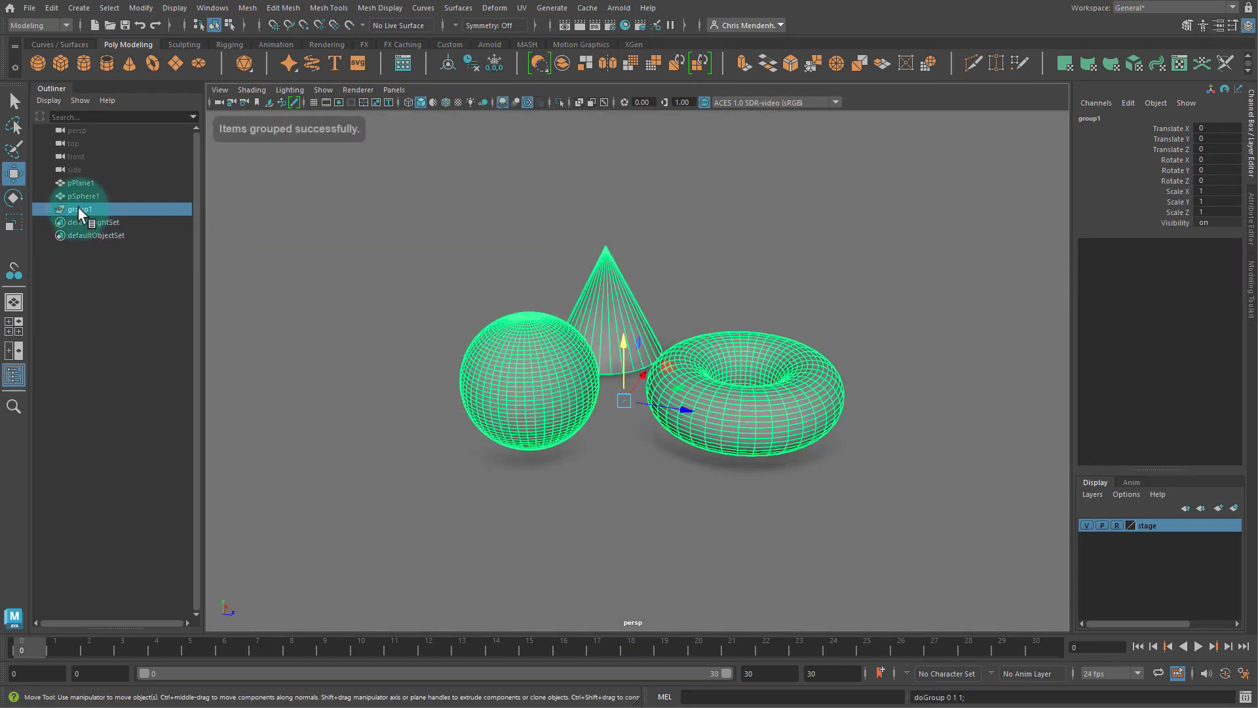
# Expand the new group in the Outliner, inspect its three members one by one and reselect the whole group.
pyautogui.click(49, 209)
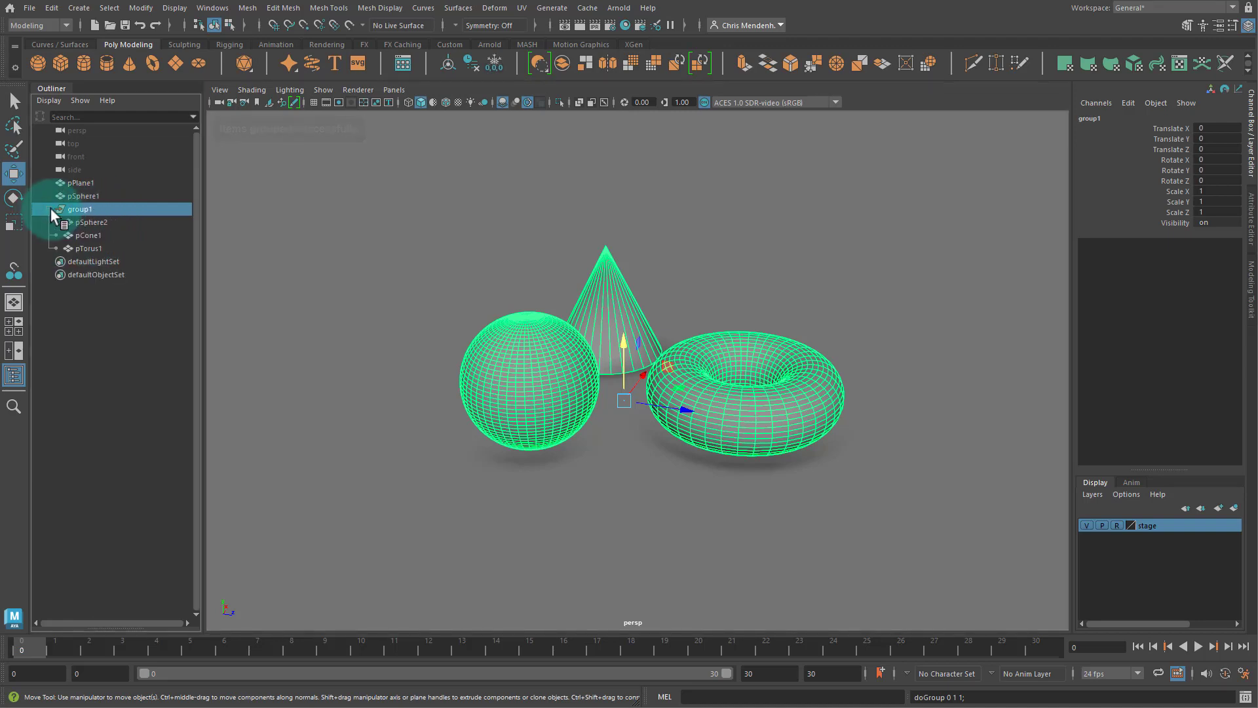
pyautogui.click(90, 223)
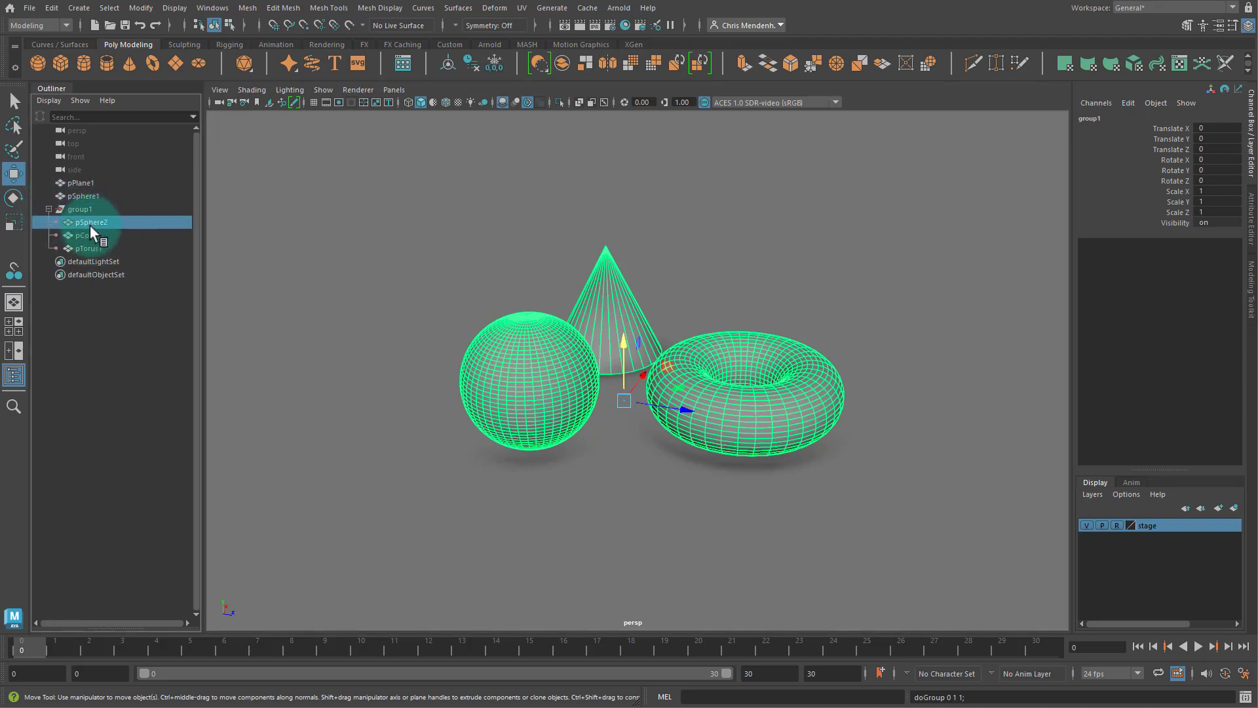
pyautogui.click(88, 236)
pyautogui.click(87, 249)
pyautogui.click(89, 223)
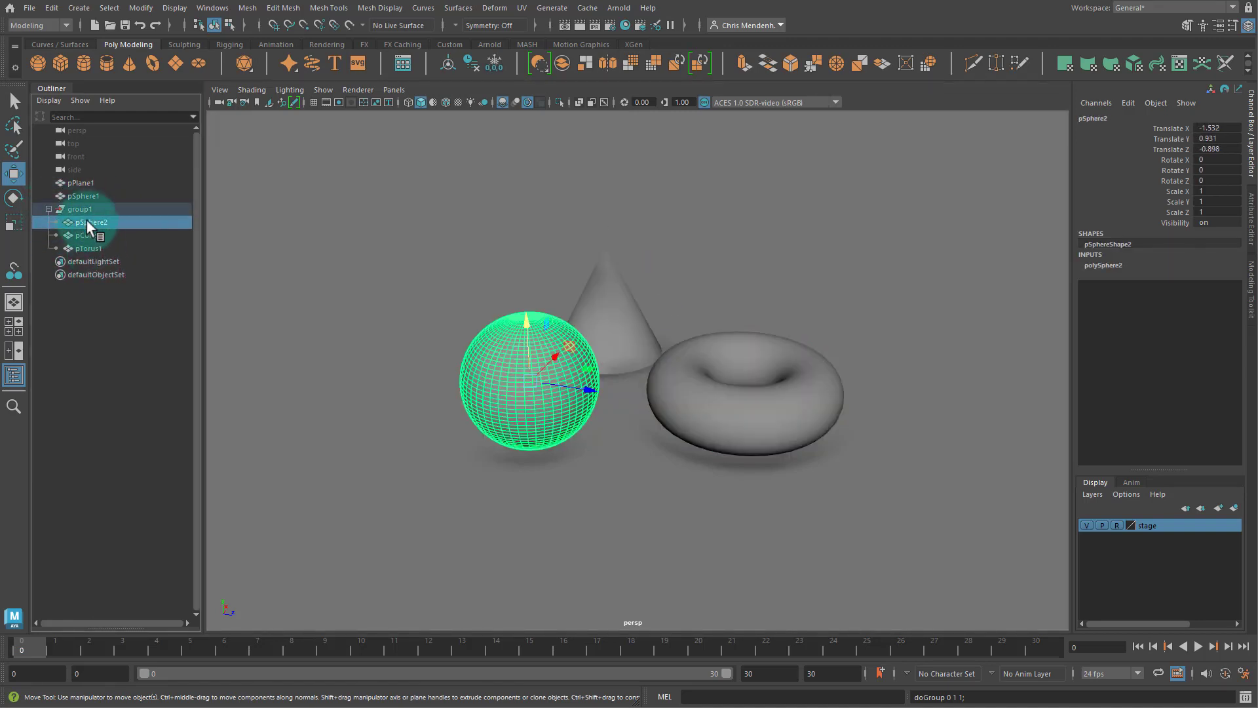
pyautogui.press('Up')
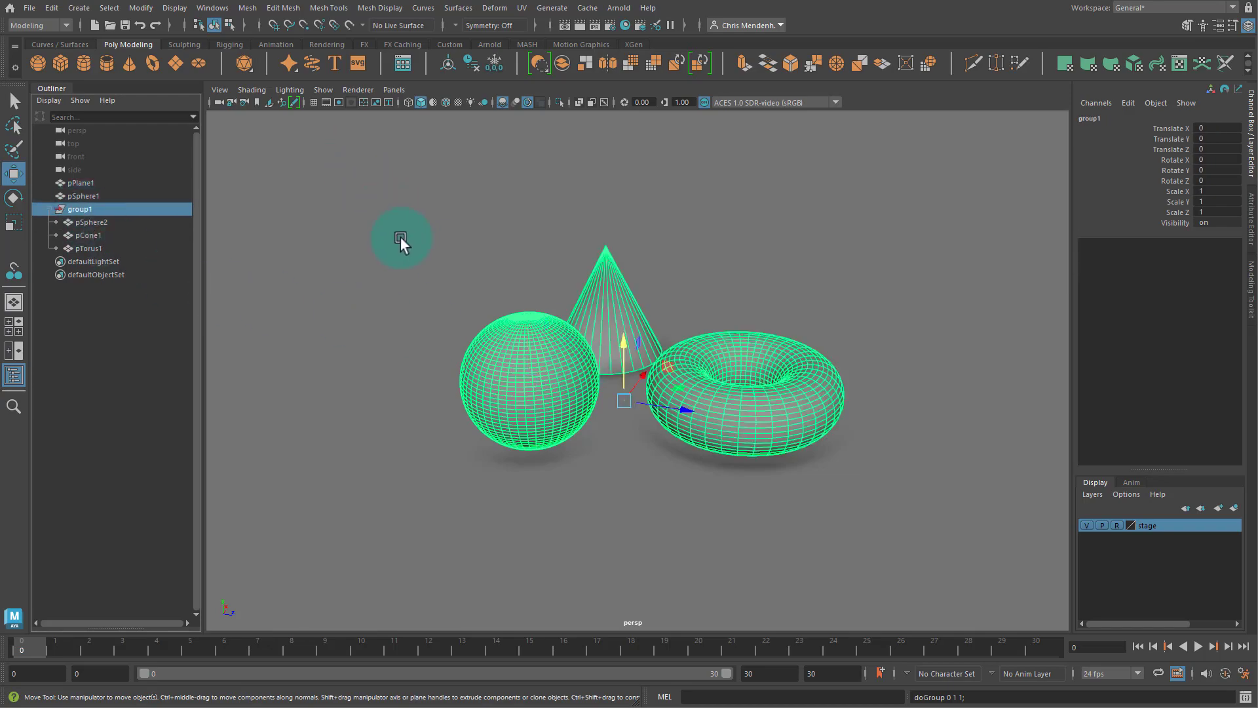
# Show the viewport grid and examine the group's pivot against the grid center.
pyautogui.keyDown('alt'); pyautogui.moveTo(400, 238); pyautogui.dragTo(418, 295); pyautogui.keyUp('alt')
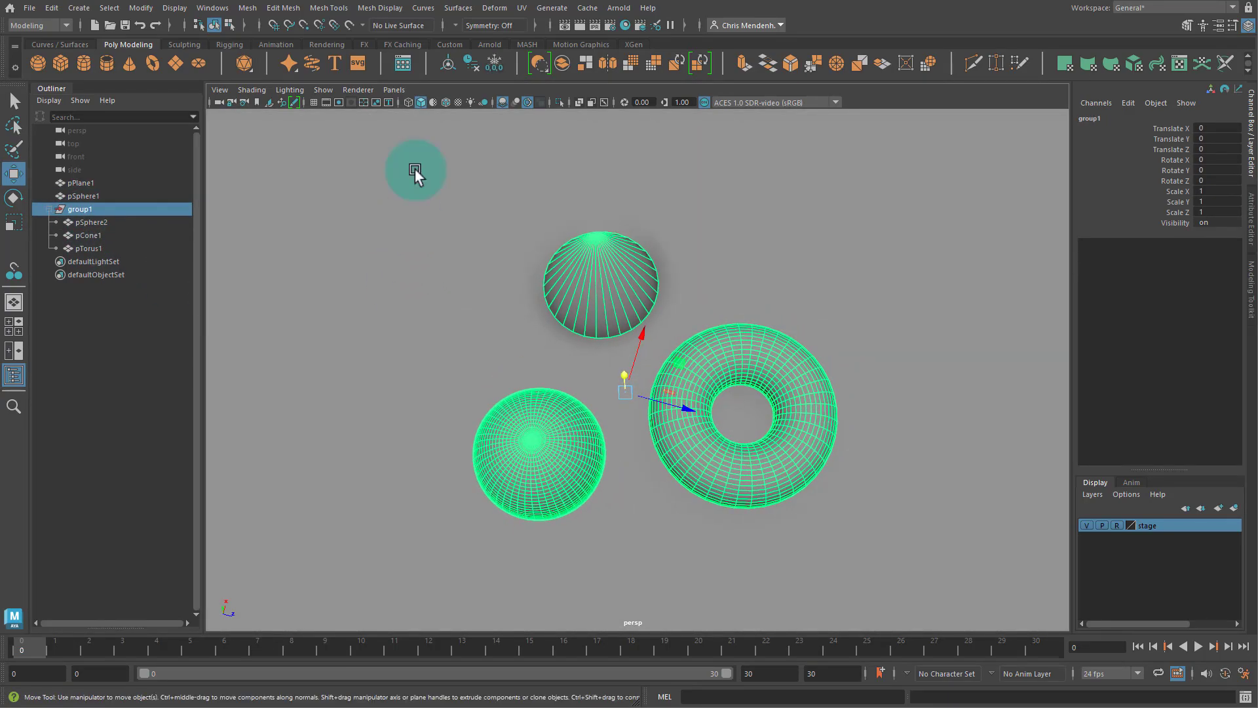
pyautogui.click(313, 101)
pyautogui.keyDown('alt'); pyautogui.moveTo(537, 311); pyautogui.dragTo(521, 344); pyautogui.keyUp('alt')
pyautogui.keyDown('alt'); pyautogui.moveTo(522, 344); pyautogui.dragTo(759, 435, button='right'); pyautogui.keyUp('alt')
pyautogui.keyDown('alt'); pyautogui.moveTo(759, 436); pyautogui.dragTo(733, 457); pyautogui.keyUp('alt')
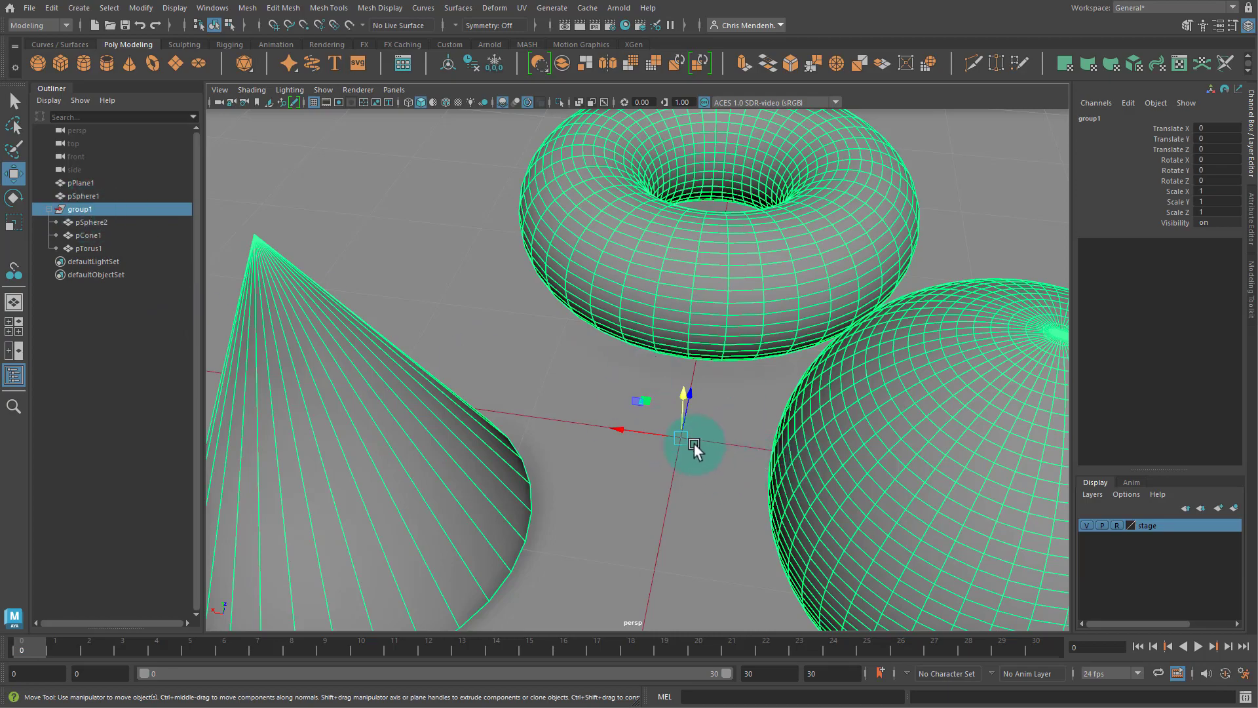
pyautogui.keyDown('alt'); pyautogui.moveTo(778, 468); pyautogui.dragTo(741, 441); pyautogui.keyUp('alt')
# Try rotating the group around the Y axis with the Rotate tool and undo the rotation.
pyautogui.keyDown('alt'); pyautogui.moveTo(741, 441); pyautogui.dragTo(690, 438, button='right'); pyautogui.keyUp('alt')
pyautogui.keyDown('alt'); pyautogui.moveTo(689, 437); pyautogui.dragTo(780, 522); pyautogui.keyUp('alt')
pyautogui.press('e')
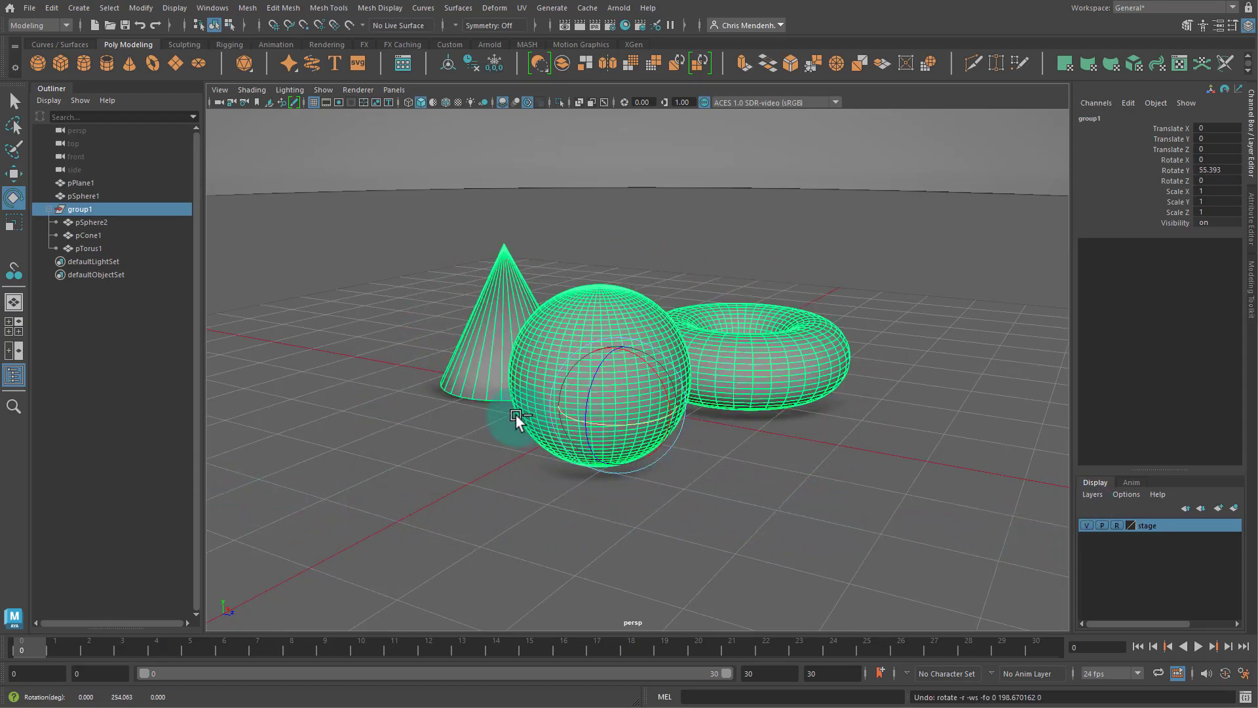
pyautogui.hotkey('ctrl', 'z')
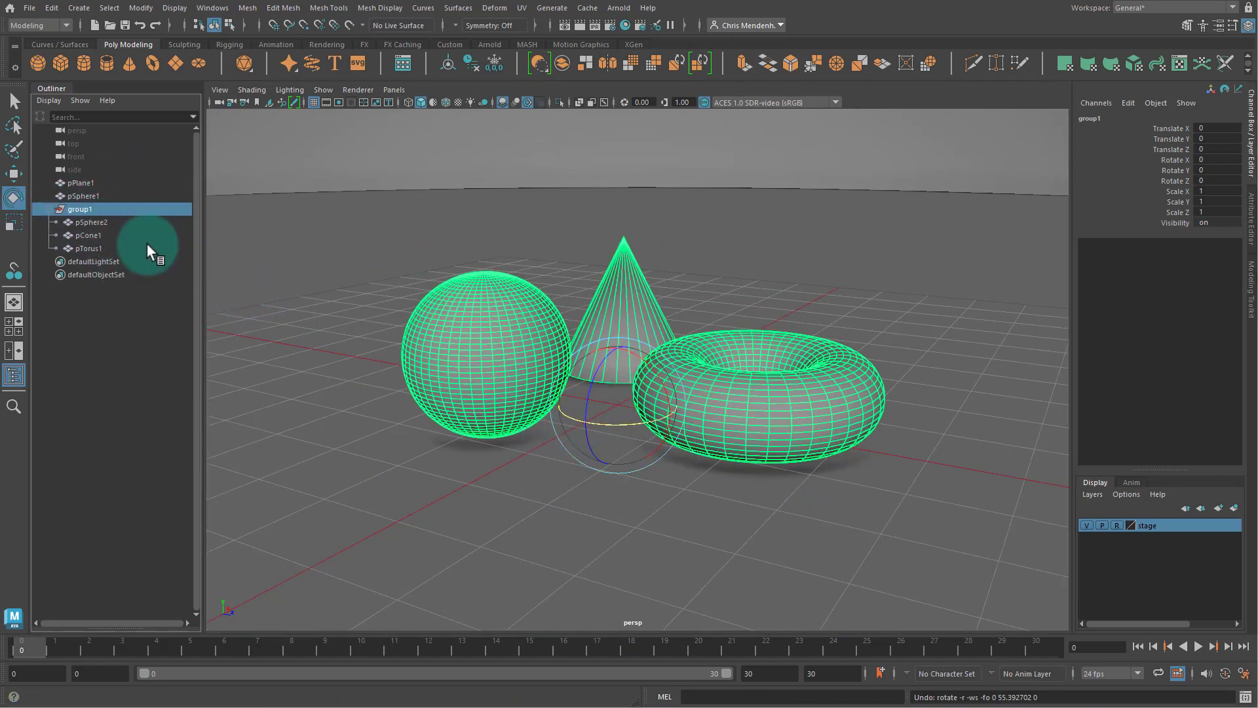
# Collapse the group in the Outliner and hide the viewport grid.
pyautogui.click(45, 209)
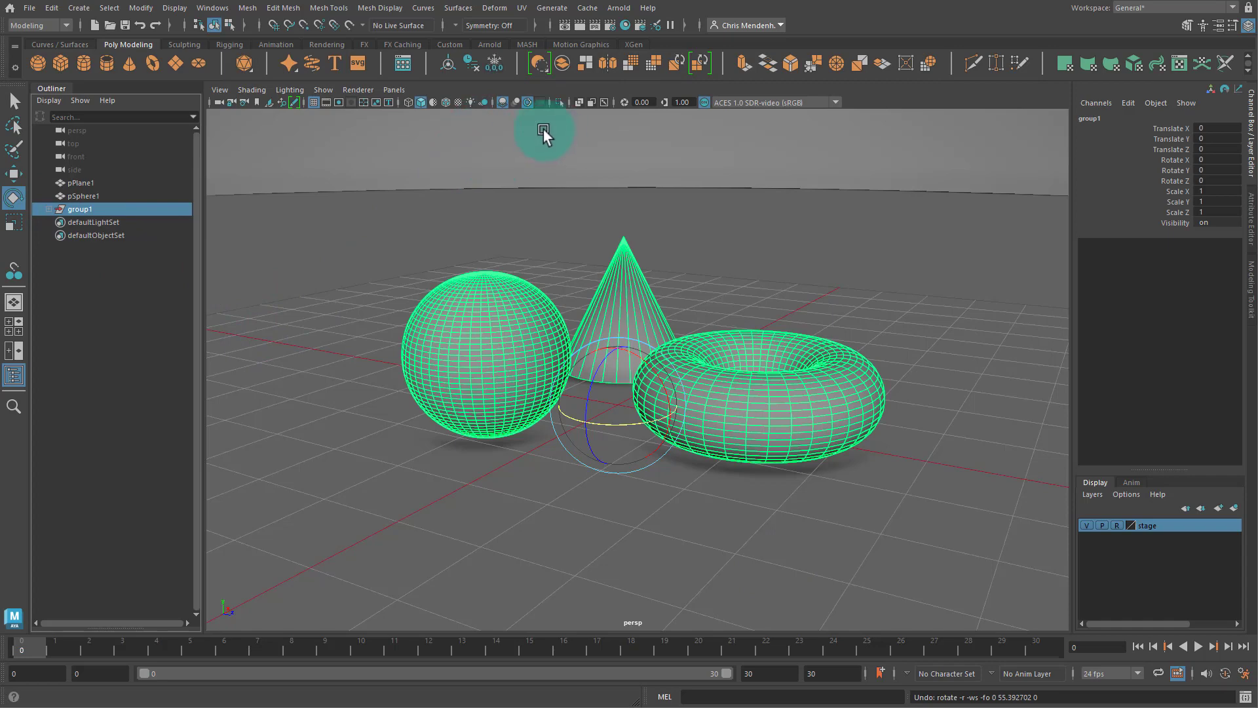
pyautogui.click(314, 102)
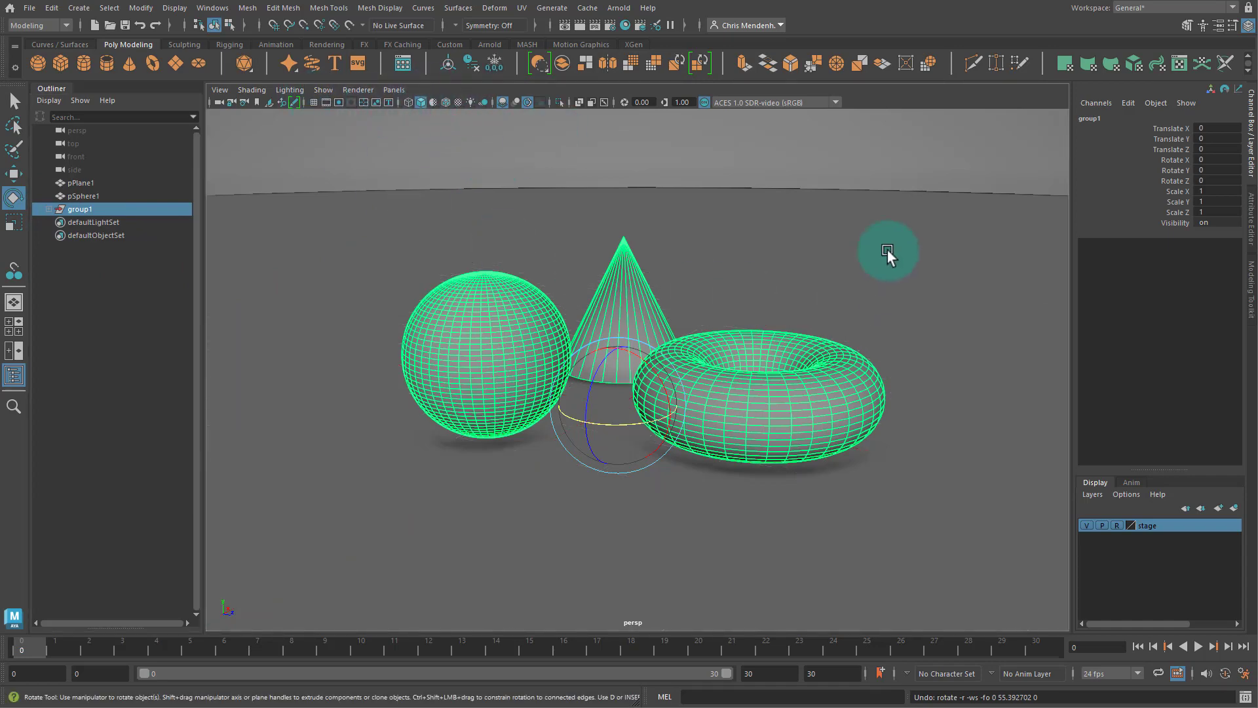
# Switch the workspace to Animation and reframe the grouped shapes at a lower viewing angle in the perspective view.
pyautogui.click(1135, 6)
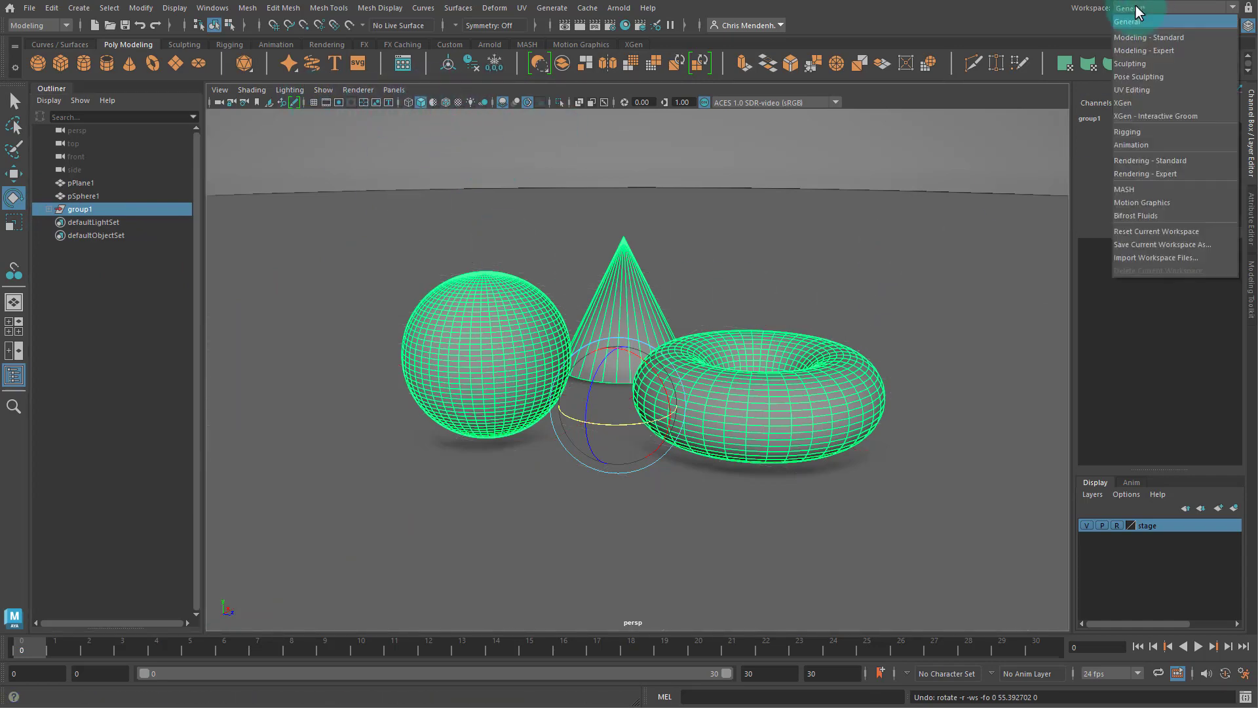
pyautogui.click(1140, 145)
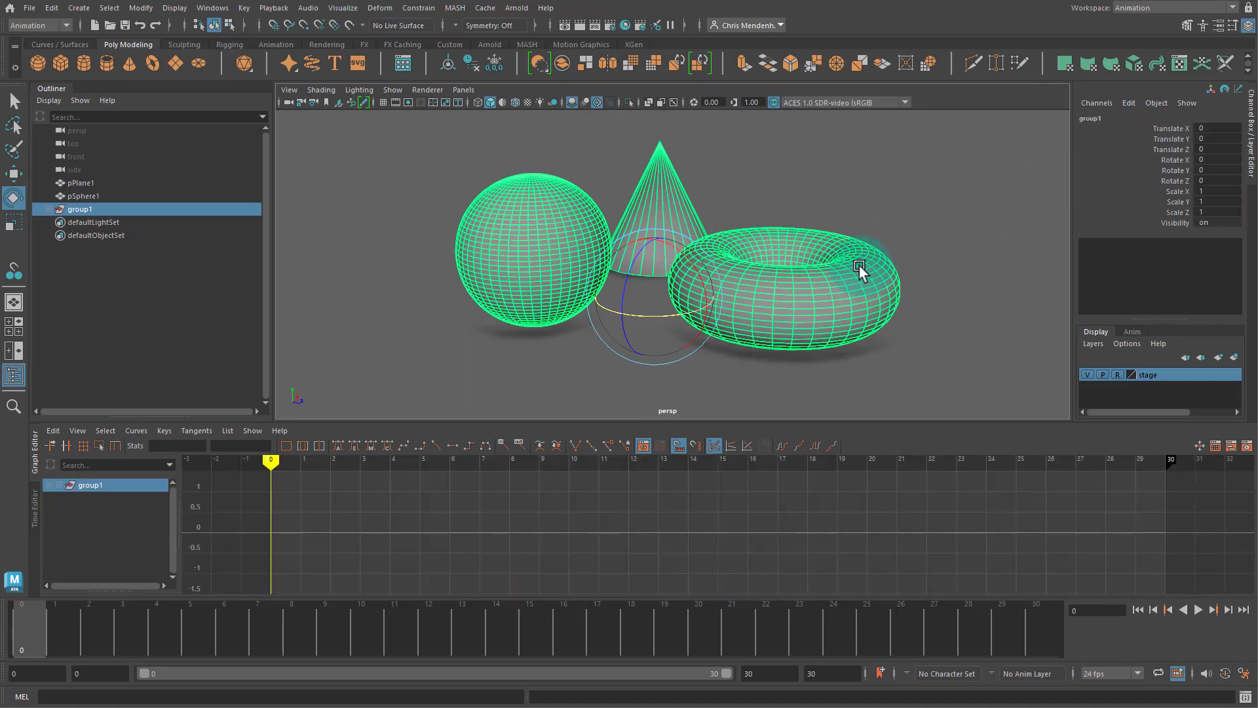
pyautogui.keyDown('alt'); pyautogui.moveTo(830, 254); pyautogui.dragTo(814, 278, button='middle'); pyautogui.keyUp('alt')
pyautogui.keyDown('alt'); pyautogui.moveTo(815, 278); pyautogui.dragTo(843, 280); pyautogui.keyUp('alt')
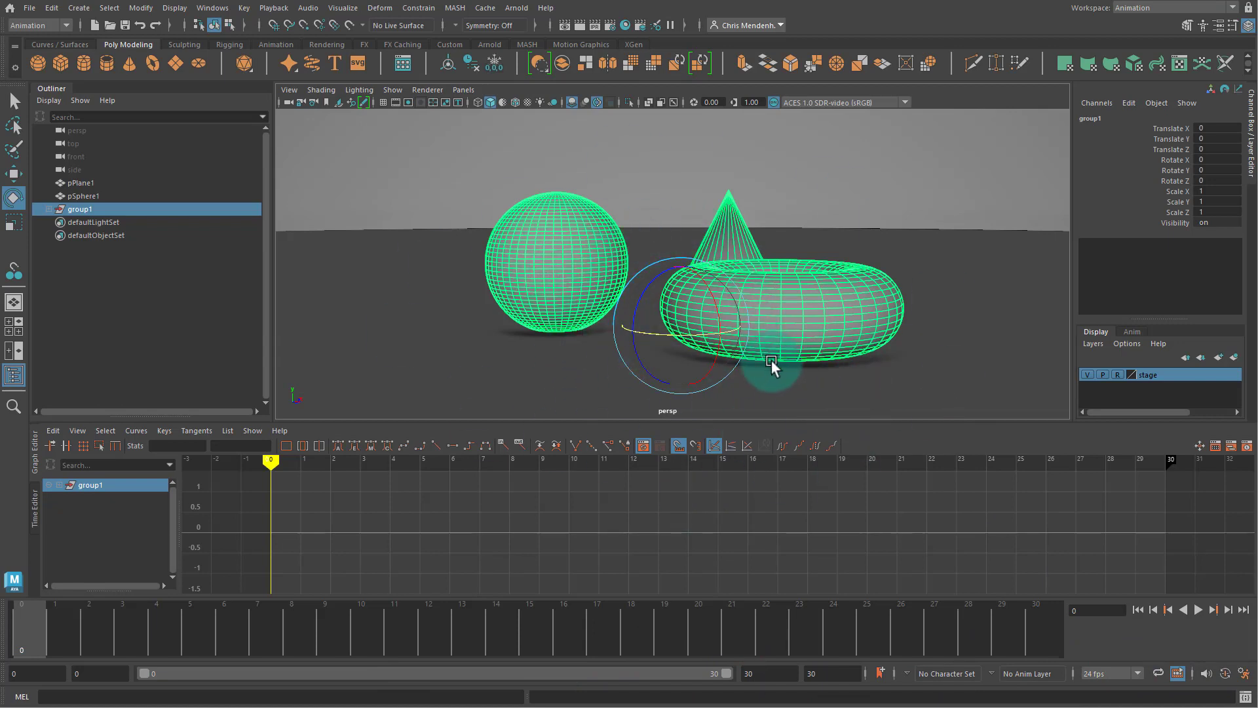
# Set the playback range to frames 1 to 120 and the animation start frame to 1, with the playhead at frame 1.
pyautogui.doubleClick(102, 673)
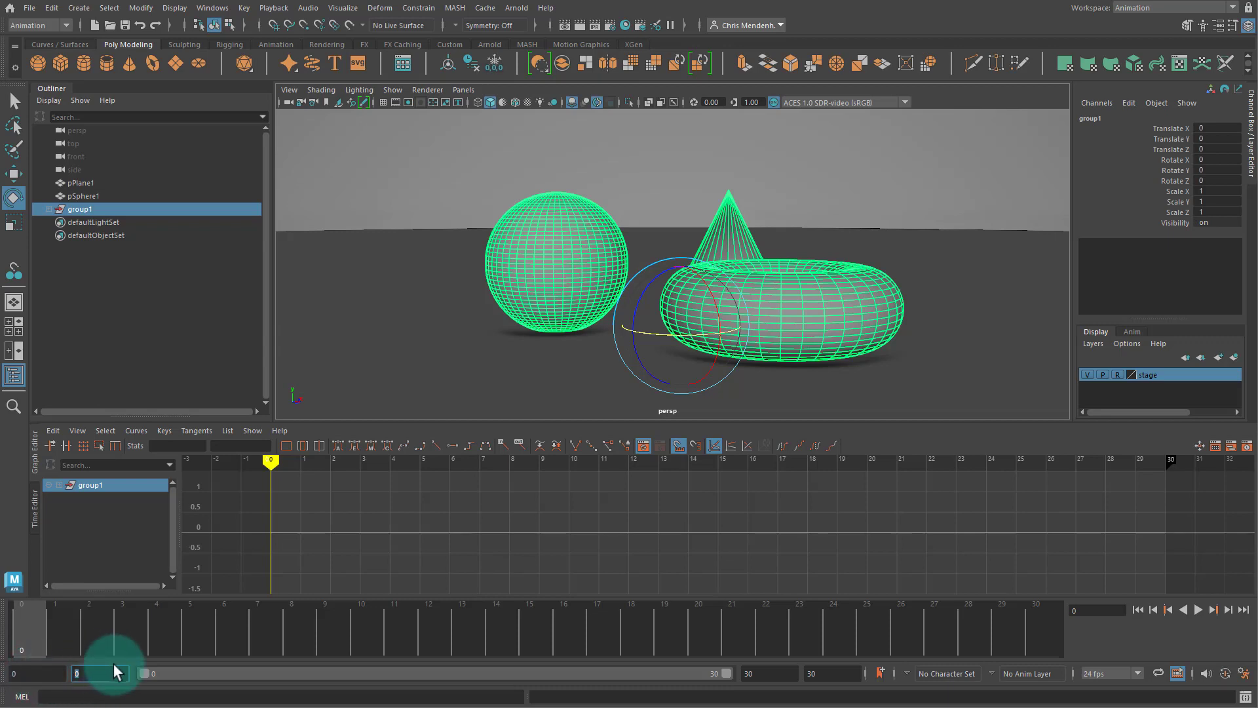
pyautogui.write('1')
pyautogui.doubleClick(749, 673)
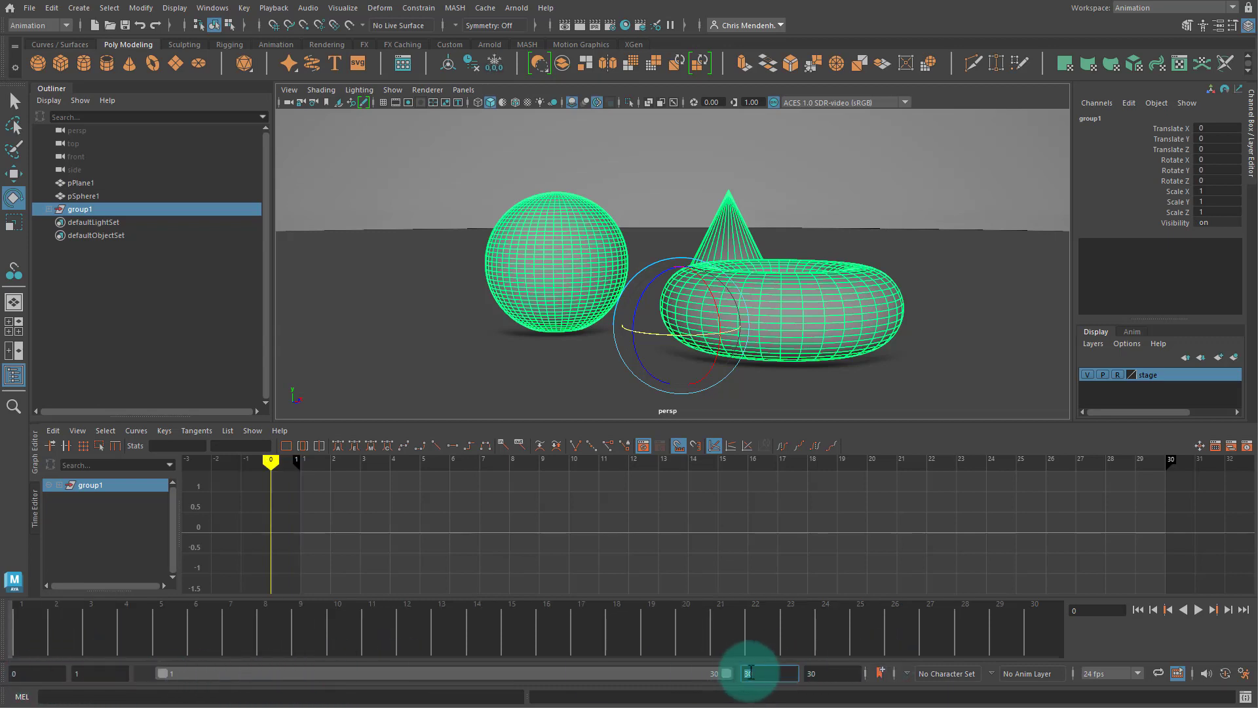
pyautogui.write('120')
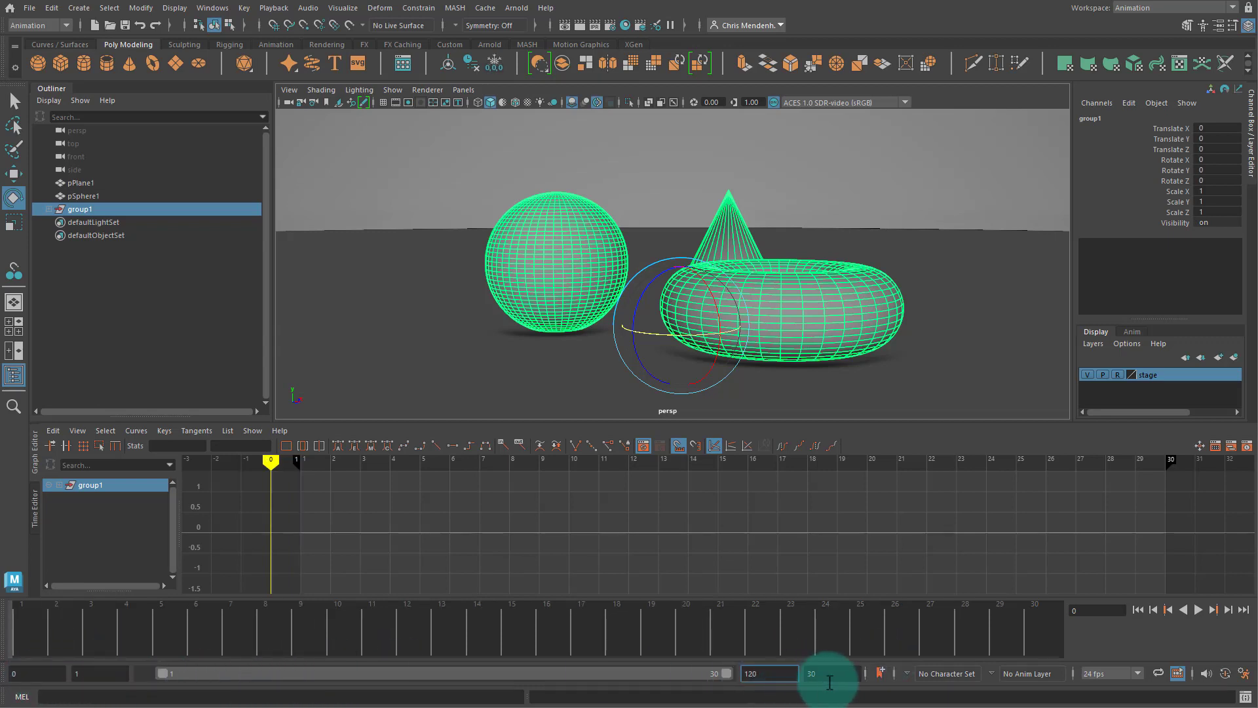
pyautogui.press('Return')
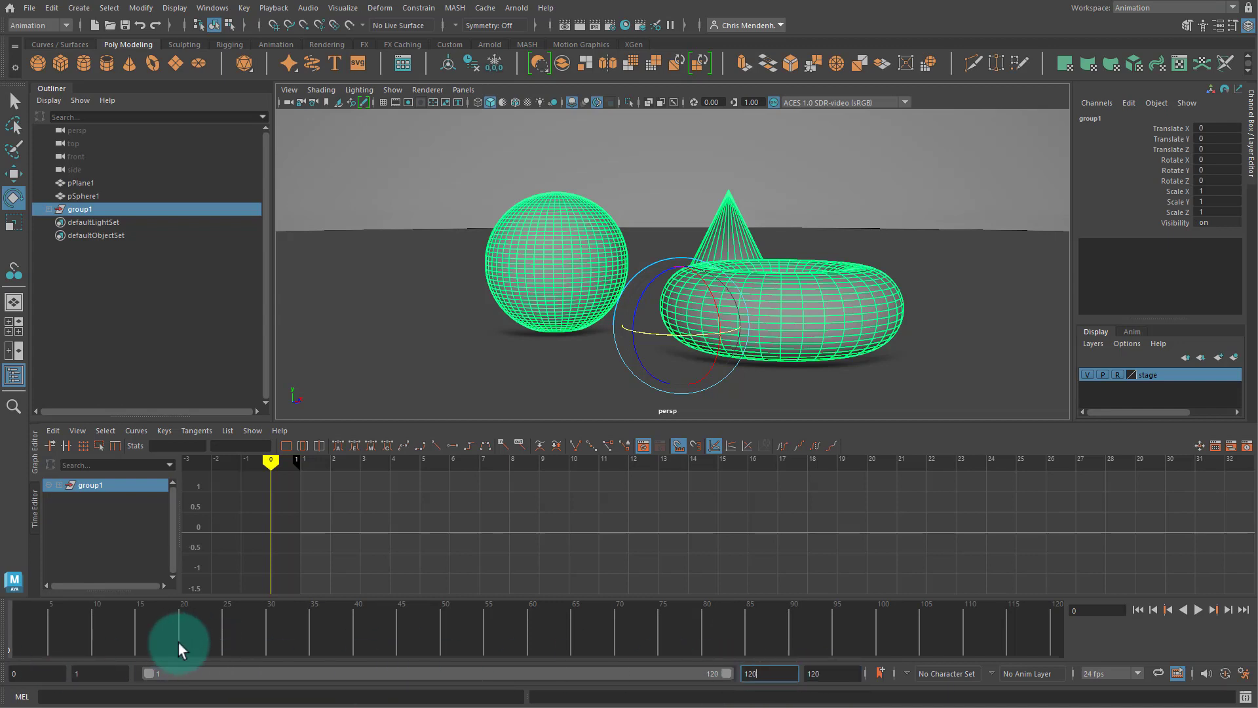
pyautogui.hotkey('alt', 'v')
pyautogui.hotkey('alt', 'v')
pyautogui.doubleClick(43, 675)
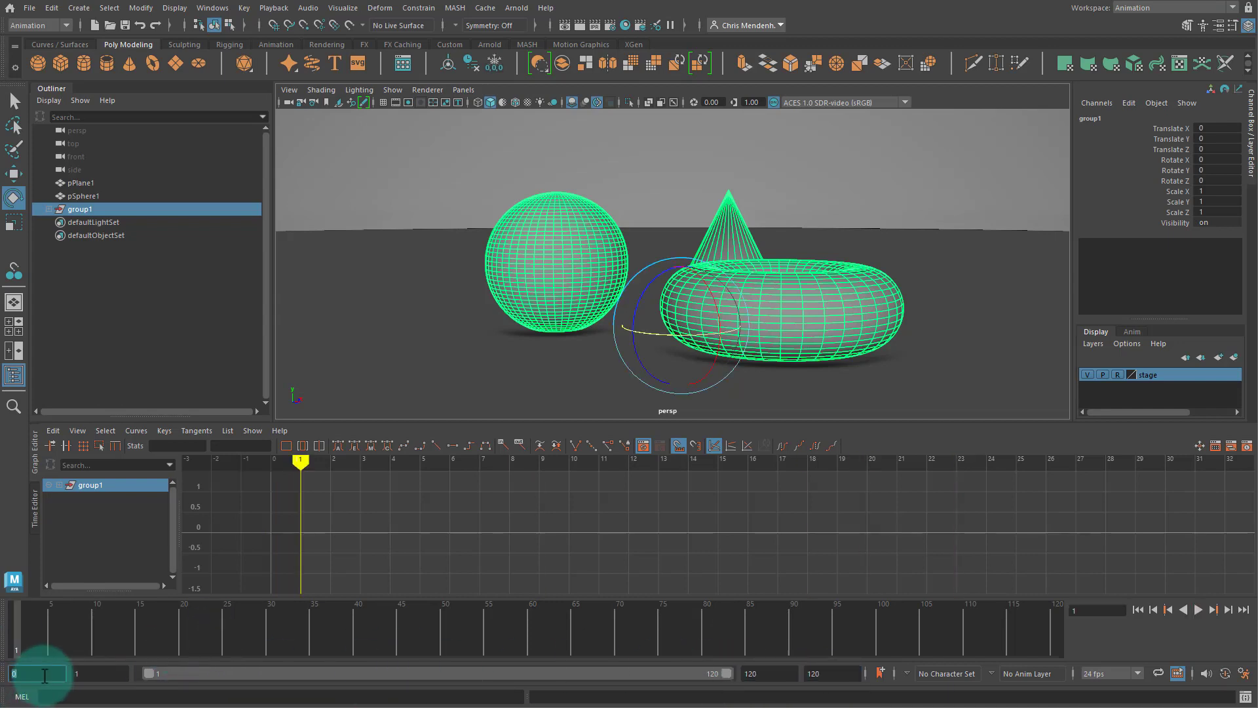
pyautogui.write('1')
pyautogui.click(149, 653)
pyautogui.moveTo(102, 649); pyautogui.dragTo(15, 616)
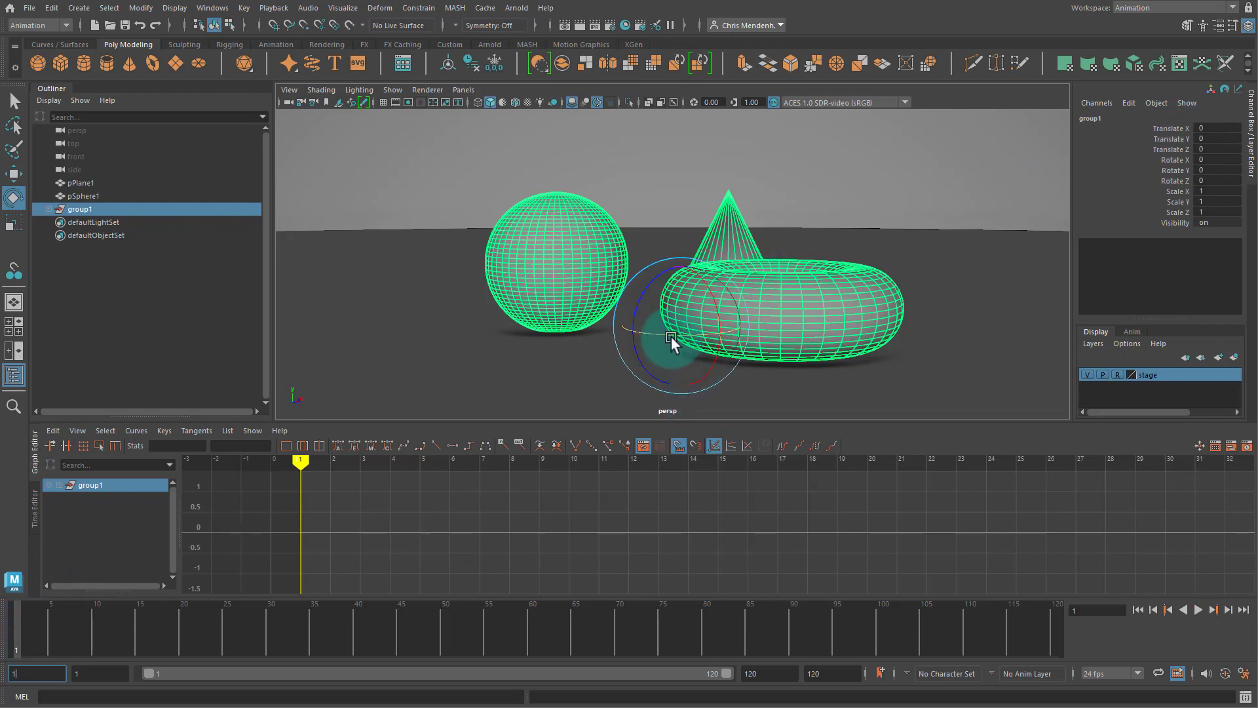
# Try rotating the group around the Y axis with the Rotate tool and set Rotate Y back to 0.
pyautogui.moveTo(670, 335); pyautogui.dragTo(702, 335)
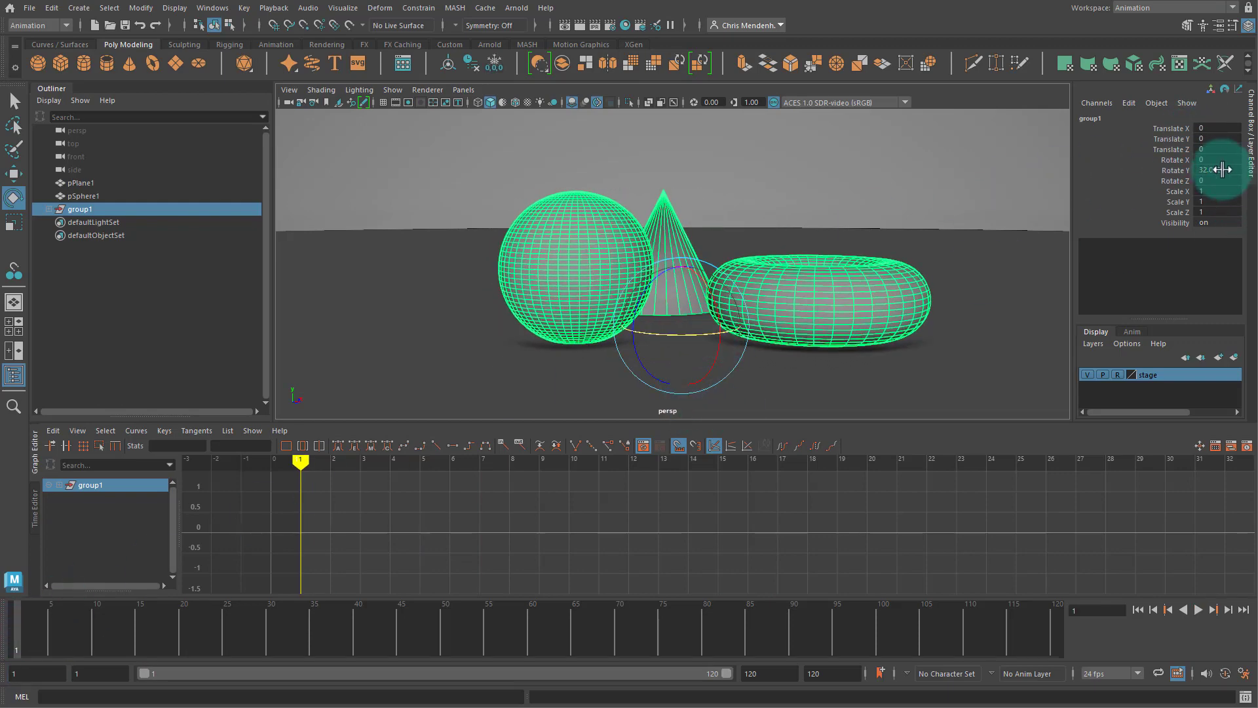
pyautogui.write('0')
pyautogui.press('Return')
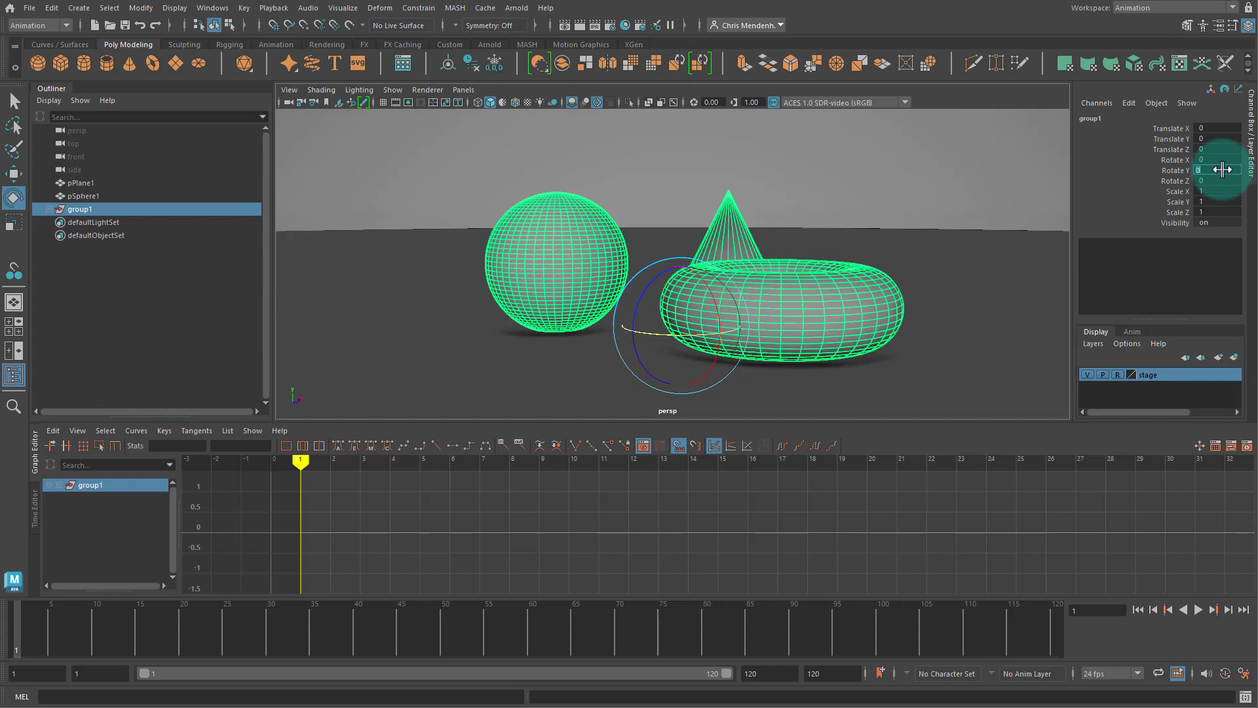
# Set a keyframe on the group's Rotate Y channel at frame 1 with the value 0.
pyautogui.click(1176, 172)
pyautogui.rightClick(1176, 176)
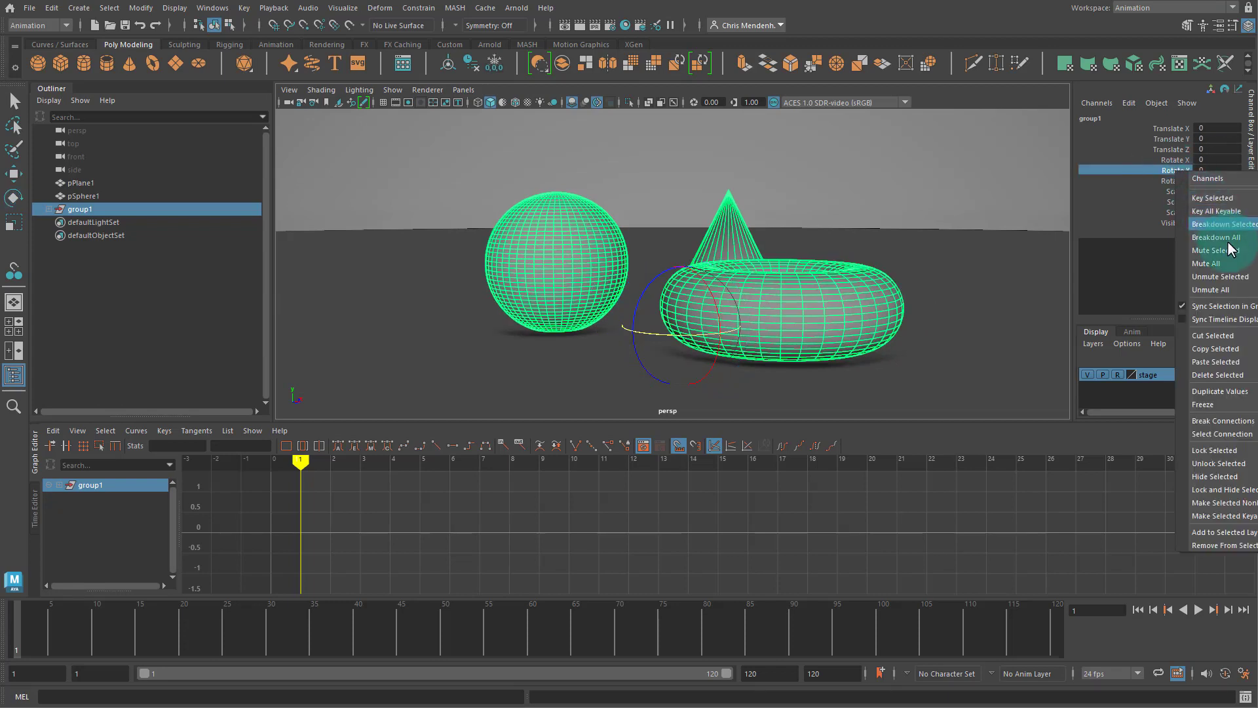
pyautogui.click(1213, 198)
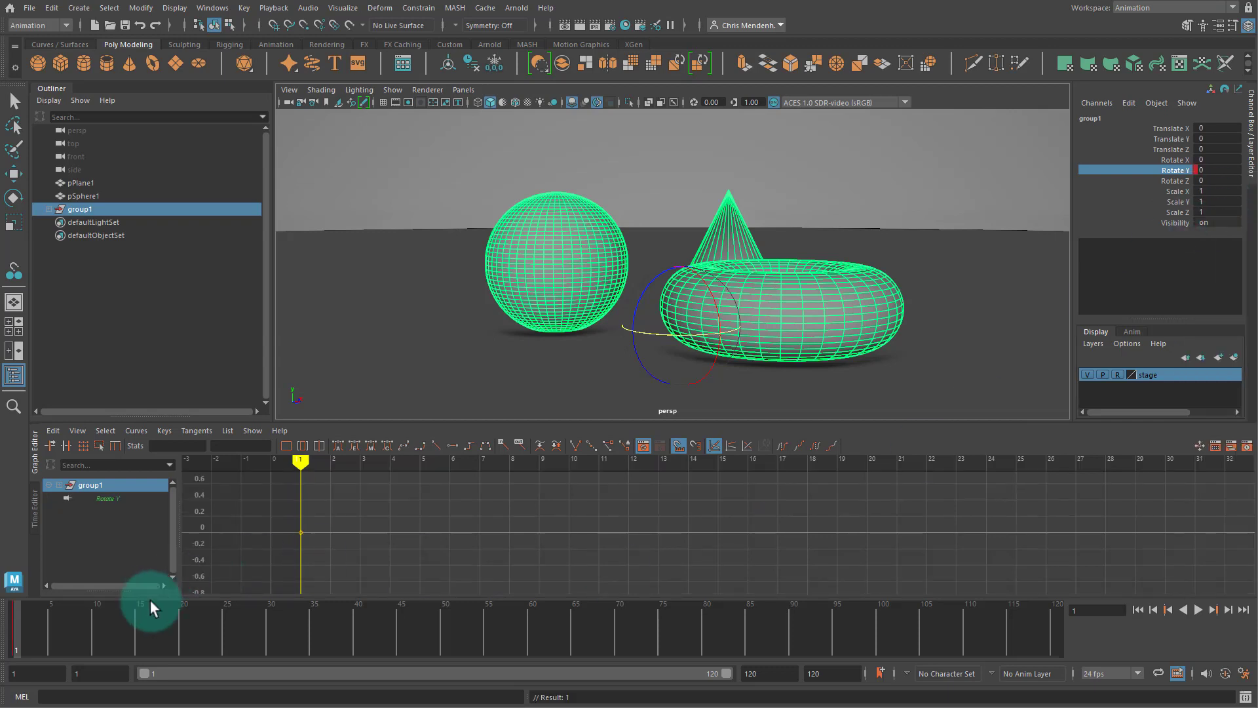
# Go to frame 120, set the group's Rotate Y to -360 and key that channel.
pyautogui.hotkey('alt', 'v')
pyautogui.moveTo(1086, 597); pyautogui.dragTo(1087, 597)
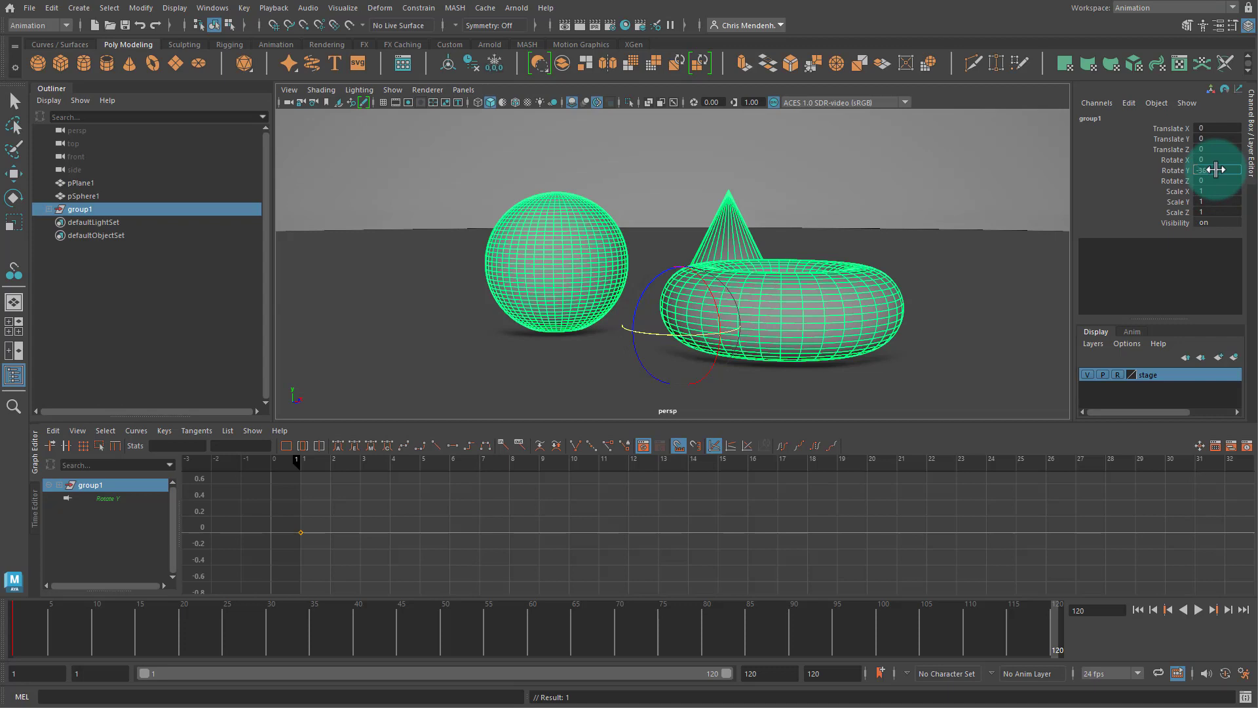
pyautogui.rightClick(1178, 176)
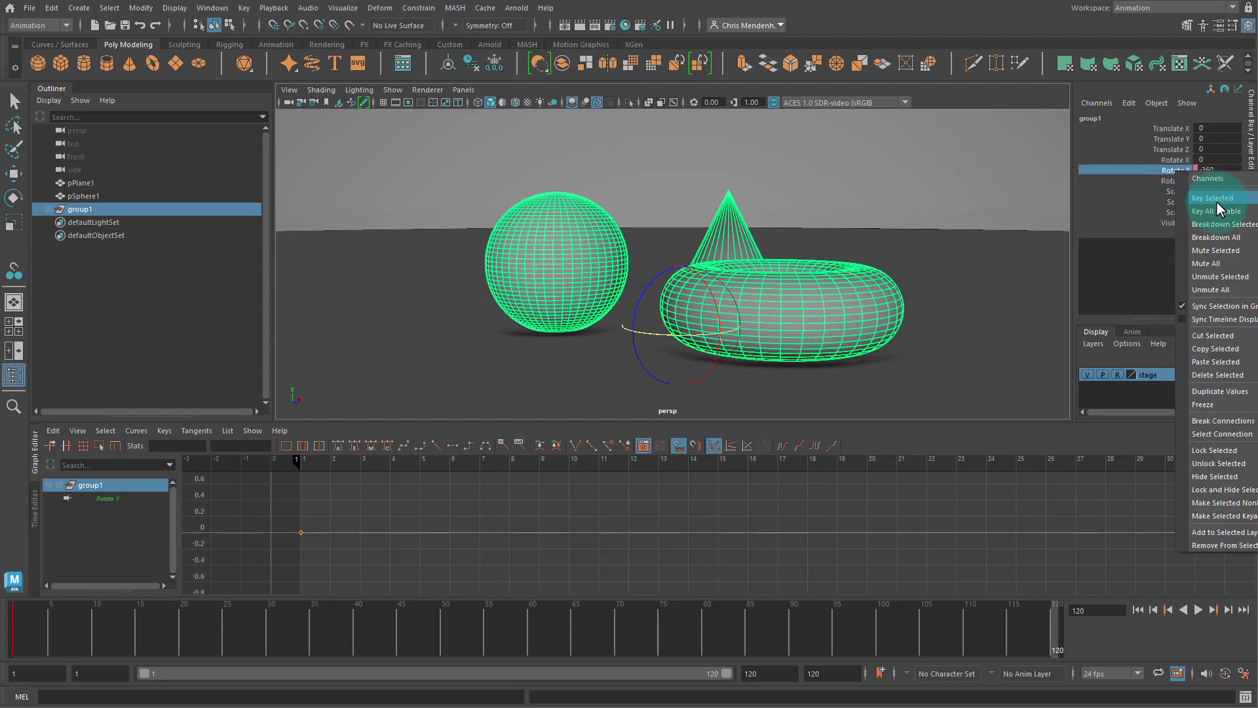
pyautogui.click(1214, 198)
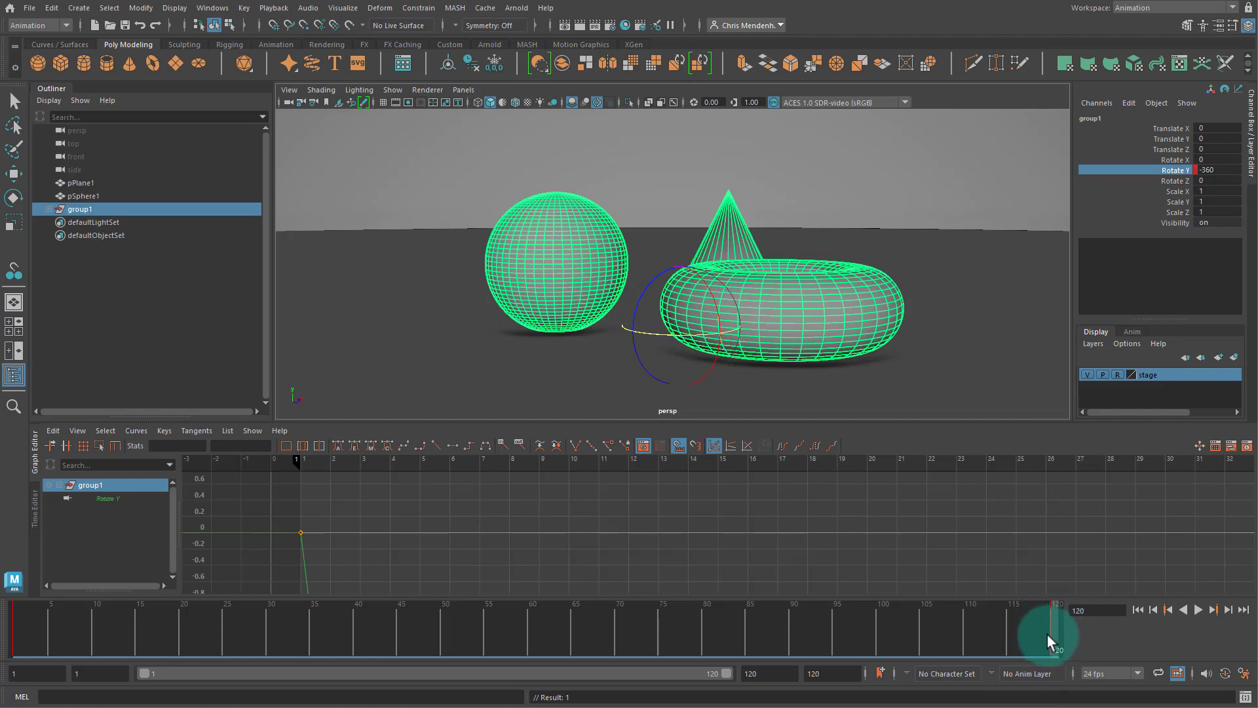
# Scrub back to frame 1 and play the animation to review the group's rotation.
pyautogui.moveTo(1048, 639); pyautogui.dragTo(15, 639)
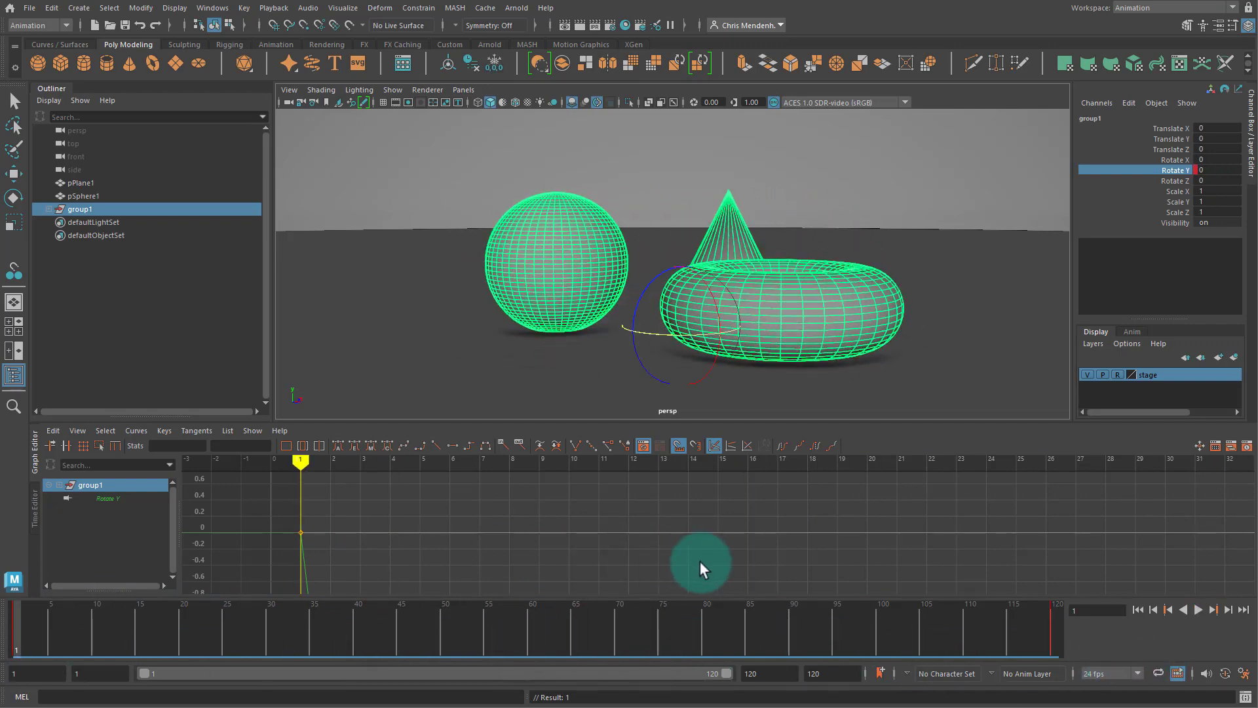
pyautogui.click(1198, 610)
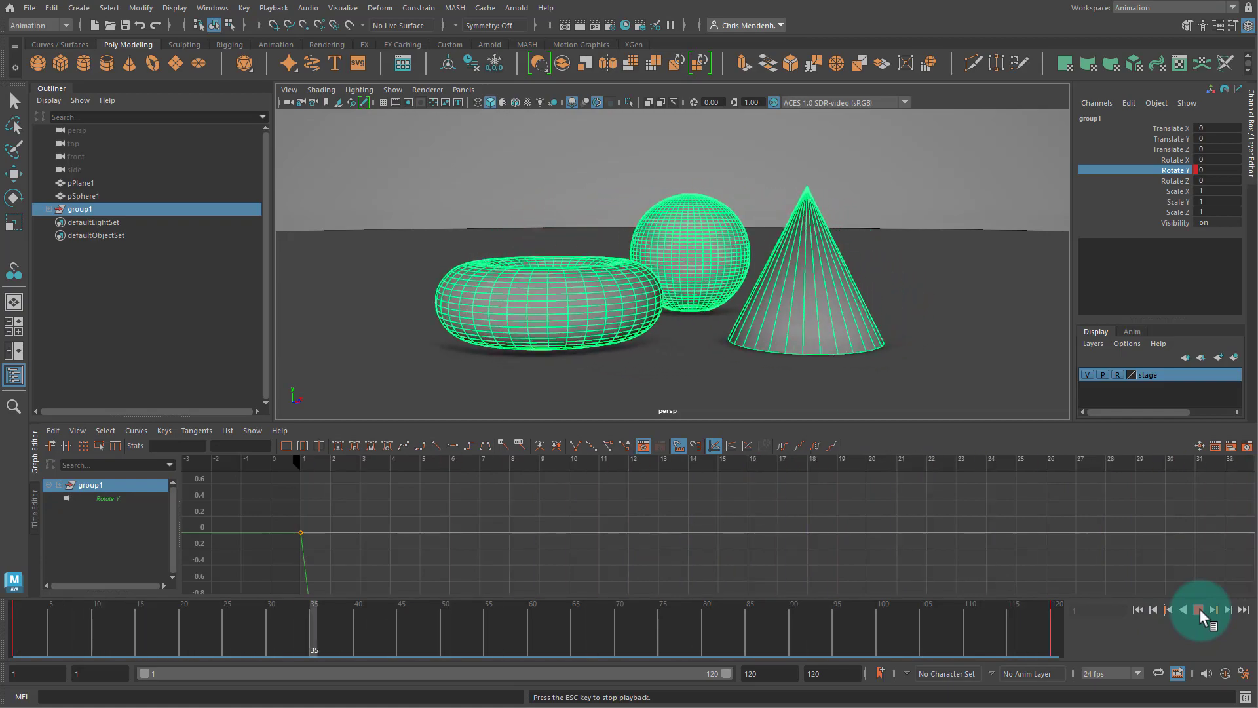
pyautogui.click(1199, 609)
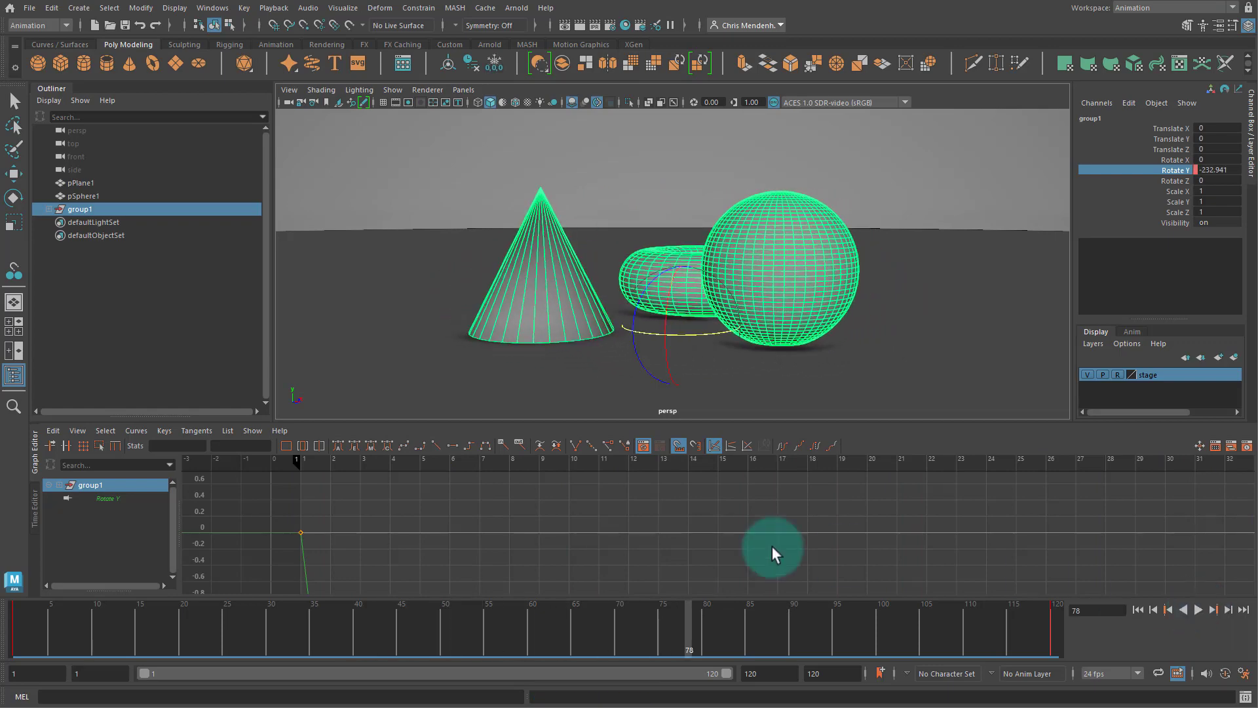
# Frame the group's Rotate Y curve in the Graph Editor, select both of its keys and apply linear tangents.
pyautogui.scroll(-6, 721, 532)
pyautogui.keyDown('alt'); pyautogui.moveTo(835, 563); pyautogui.dragTo(711, 454, button='middle'); pyautogui.keyUp('alt')
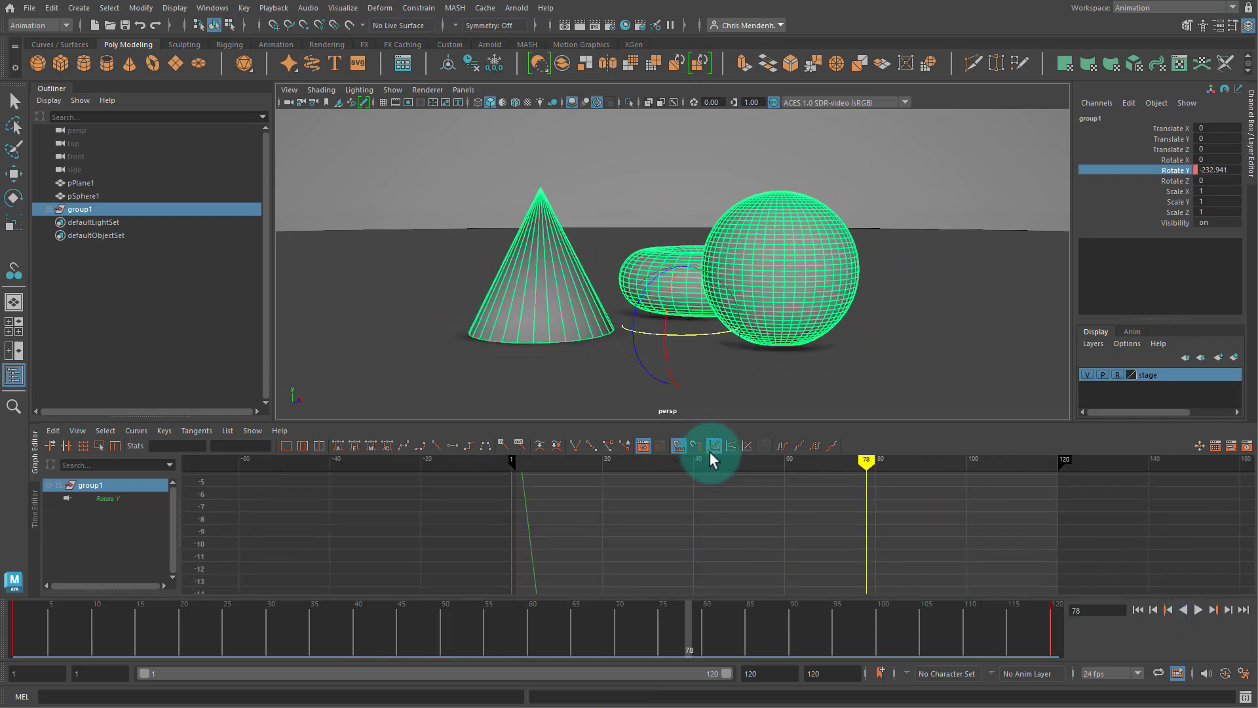
pyautogui.scroll(-10, 823, 544)
pyautogui.keyDown('alt'); pyautogui.moveTo(823, 544); pyautogui.dragTo(814, 465, button='middle'); pyautogui.keyUp('alt')
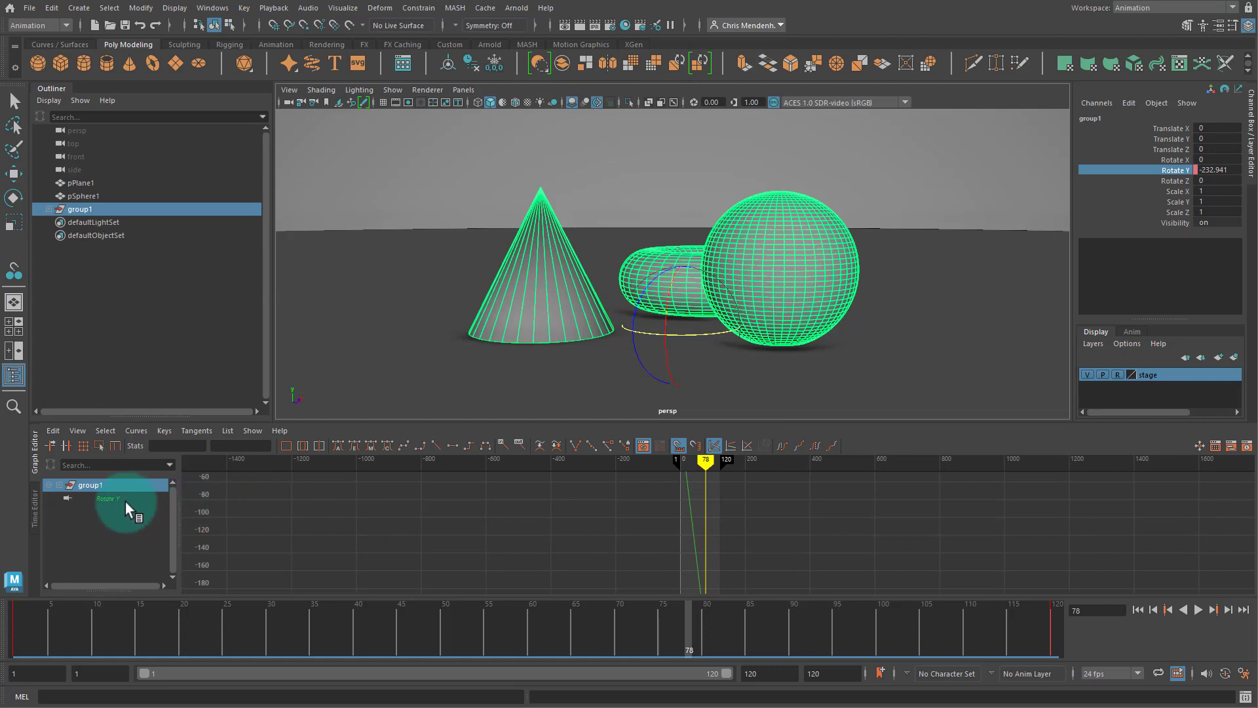
pyautogui.click(108, 498)
pyautogui.press('f')
pyautogui.press('f')
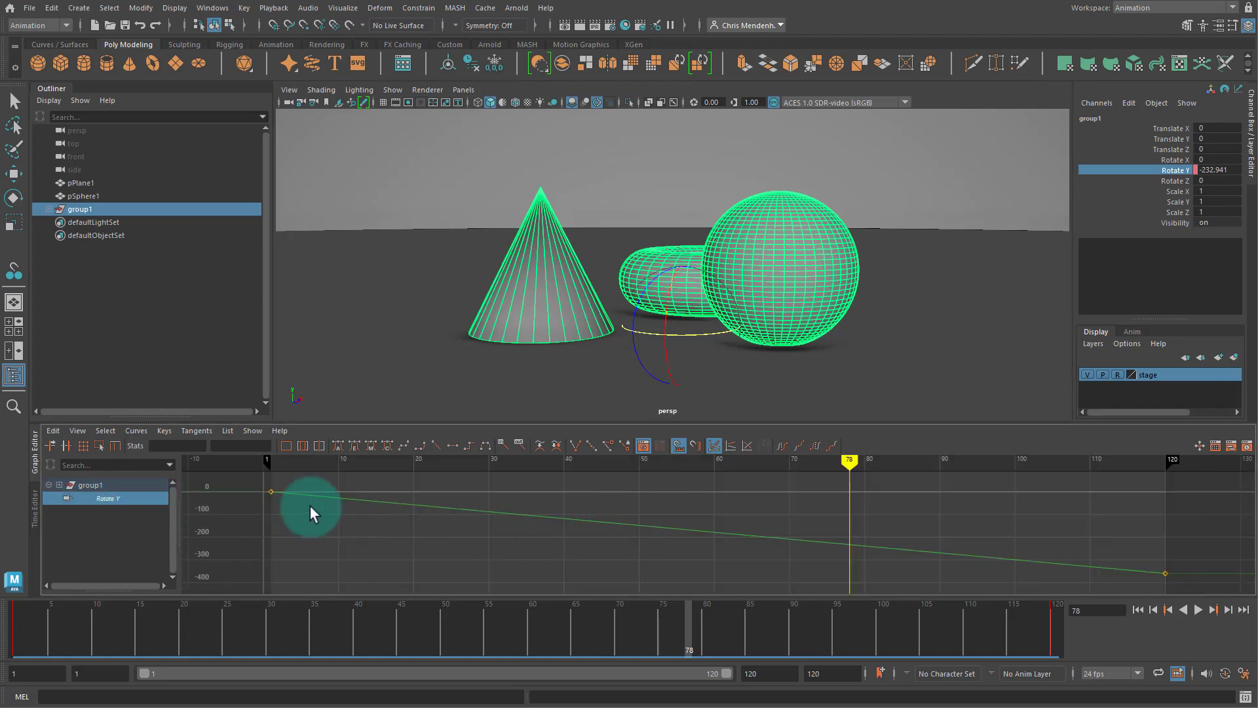
pyautogui.moveTo(251, 482); pyautogui.dragTo(1212, 595)
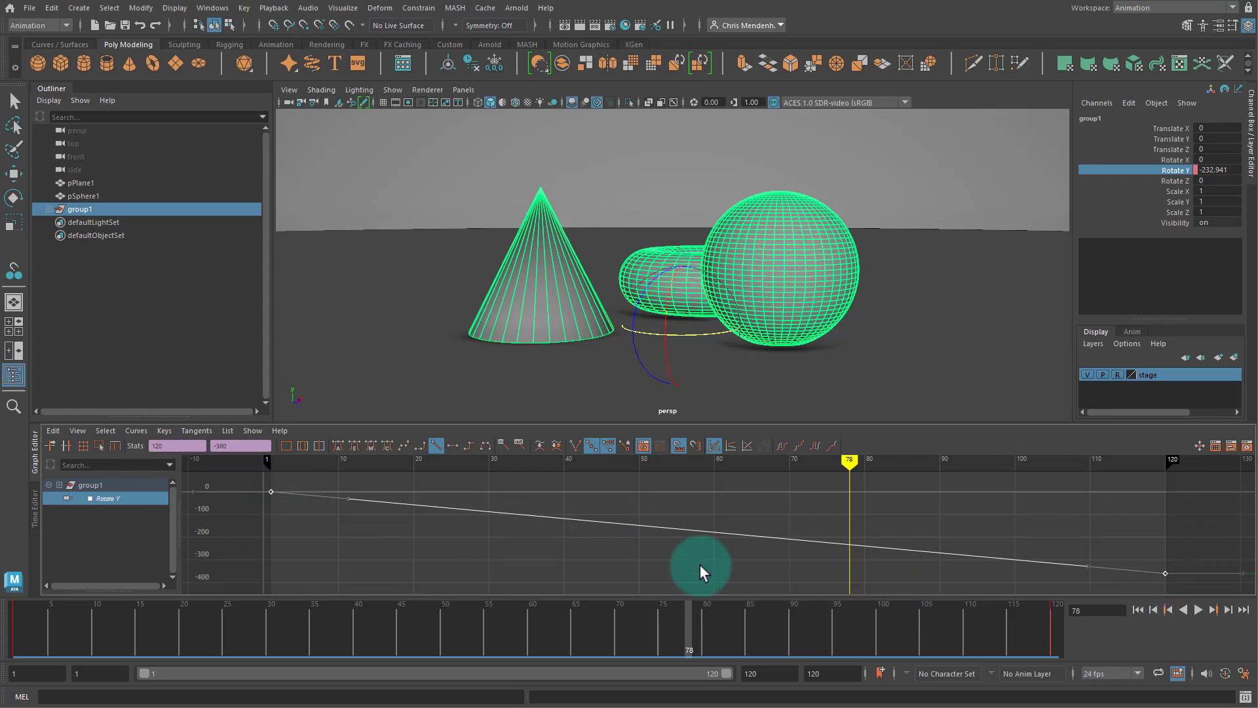
pyautogui.click(404, 445)
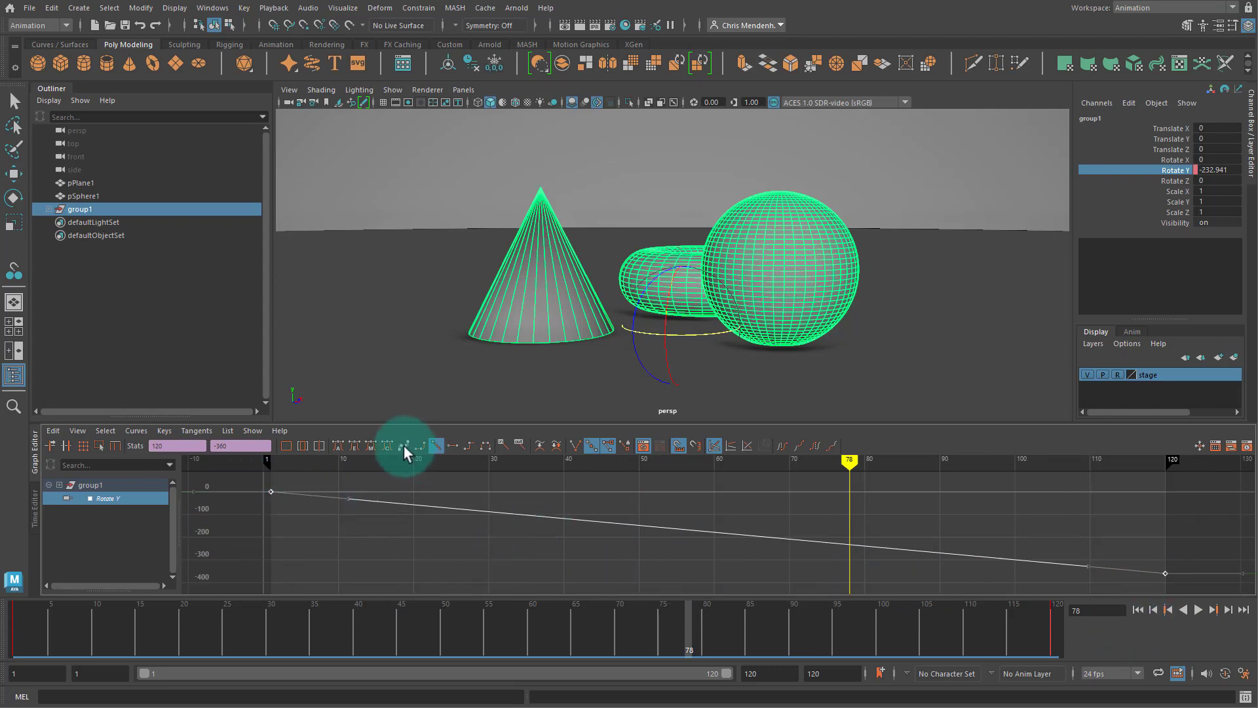
pyautogui.click(438, 447)
# Select the first key on its own, clear it, and reapply linear tangents to the complete Rotate Y curve.
pyautogui.moveTo(250, 482); pyautogui.dragTo(355, 509)
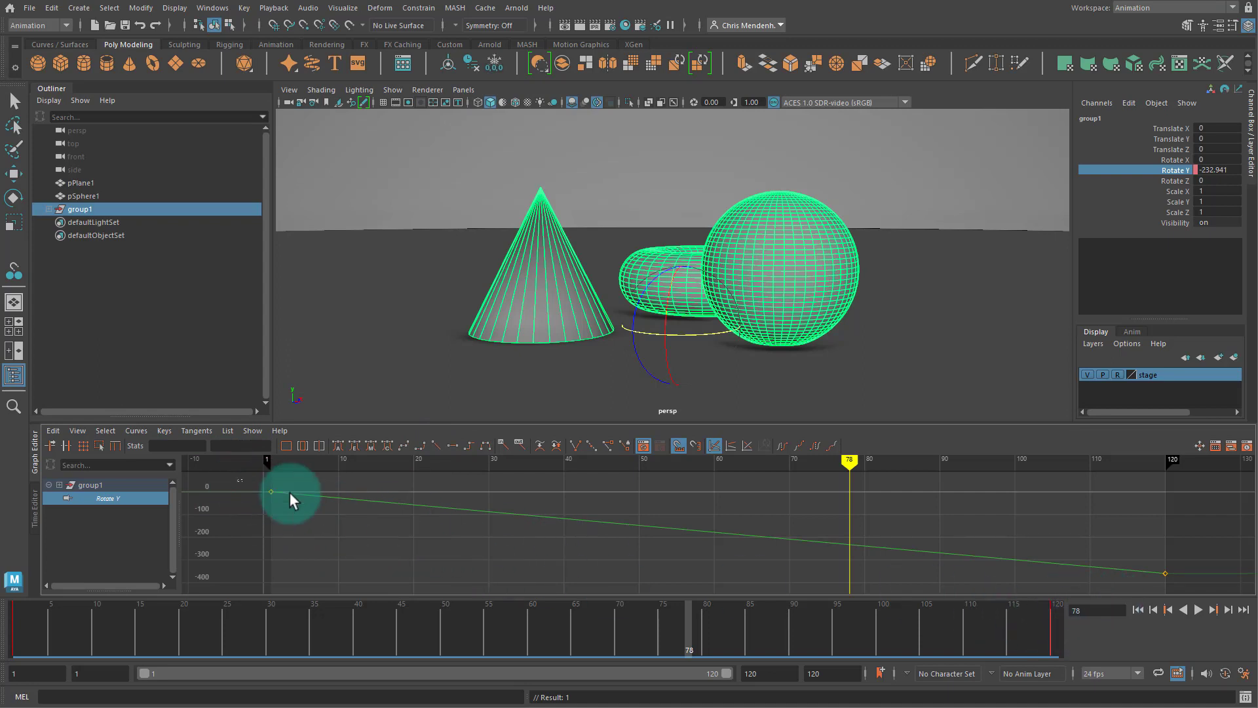
pyautogui.moveTo(231, 492); pyautogui.dragTo(232, 491)
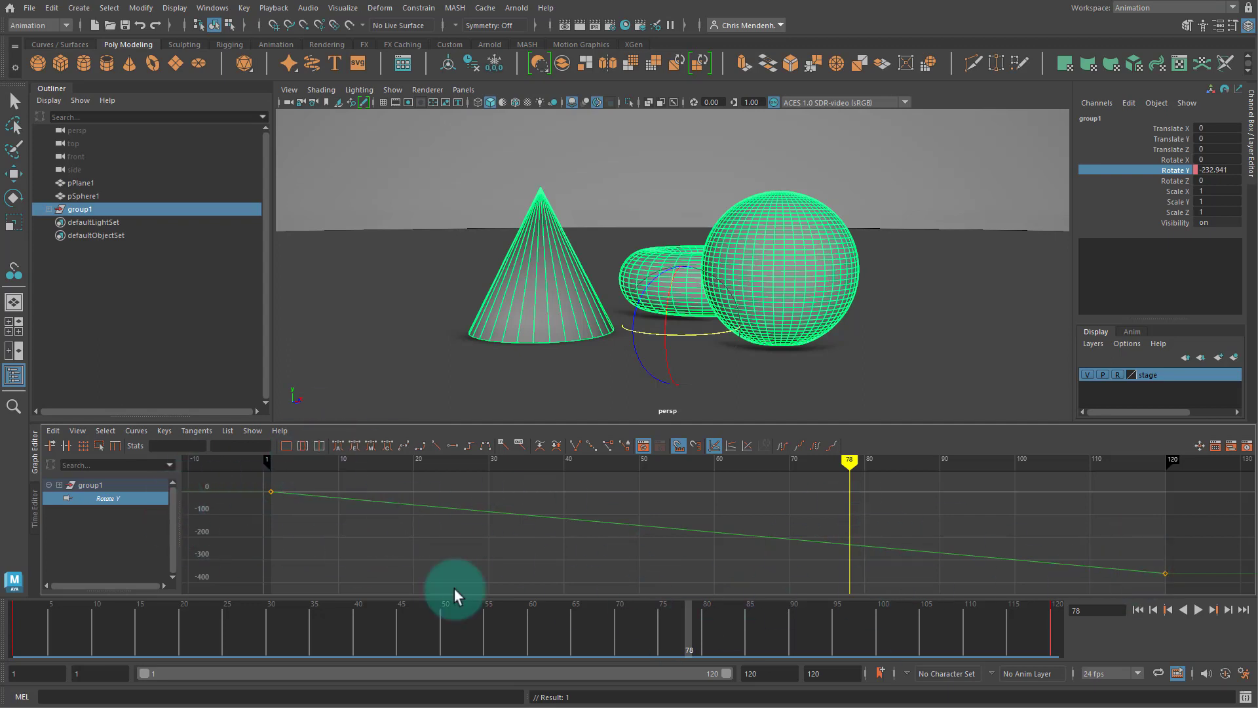
pyautogui.moveTo(393, 531); pyautogui.dragTo(1171, 594)
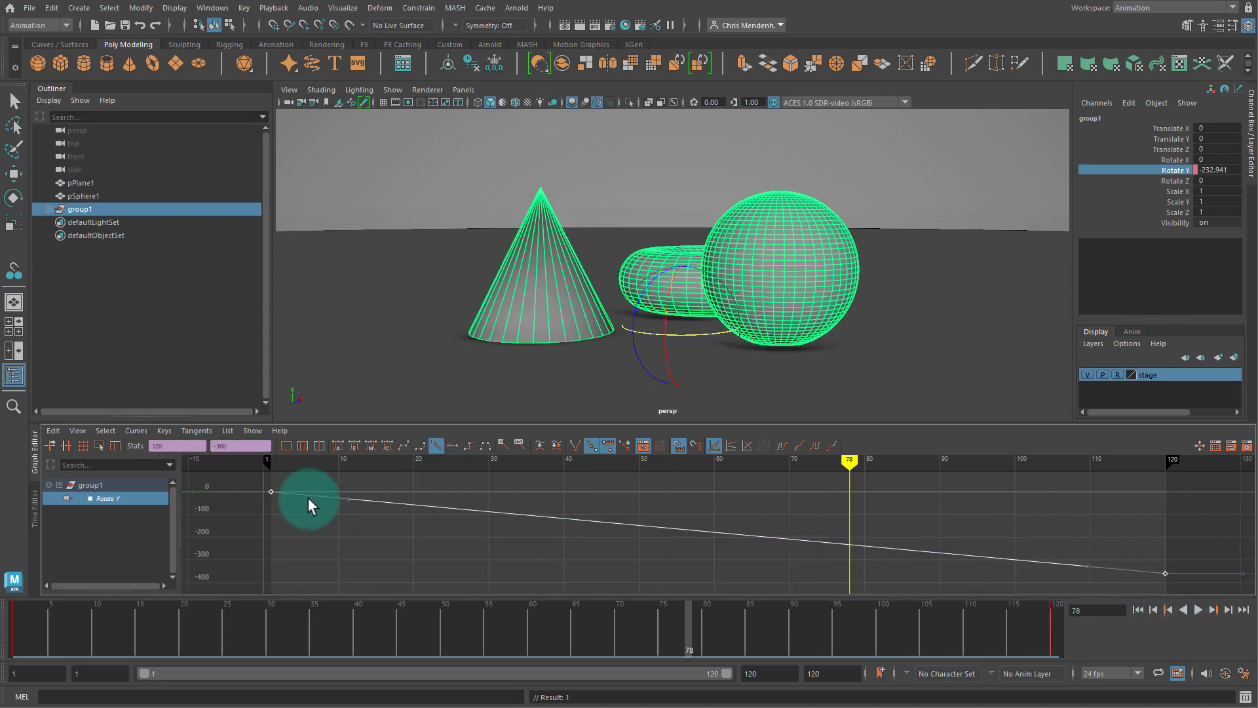
pyautogui.click(434, 446)
# Play the linear turntable rotation and scrub the timeline to check its constant speed.
pyautogui.click(1198, 609)
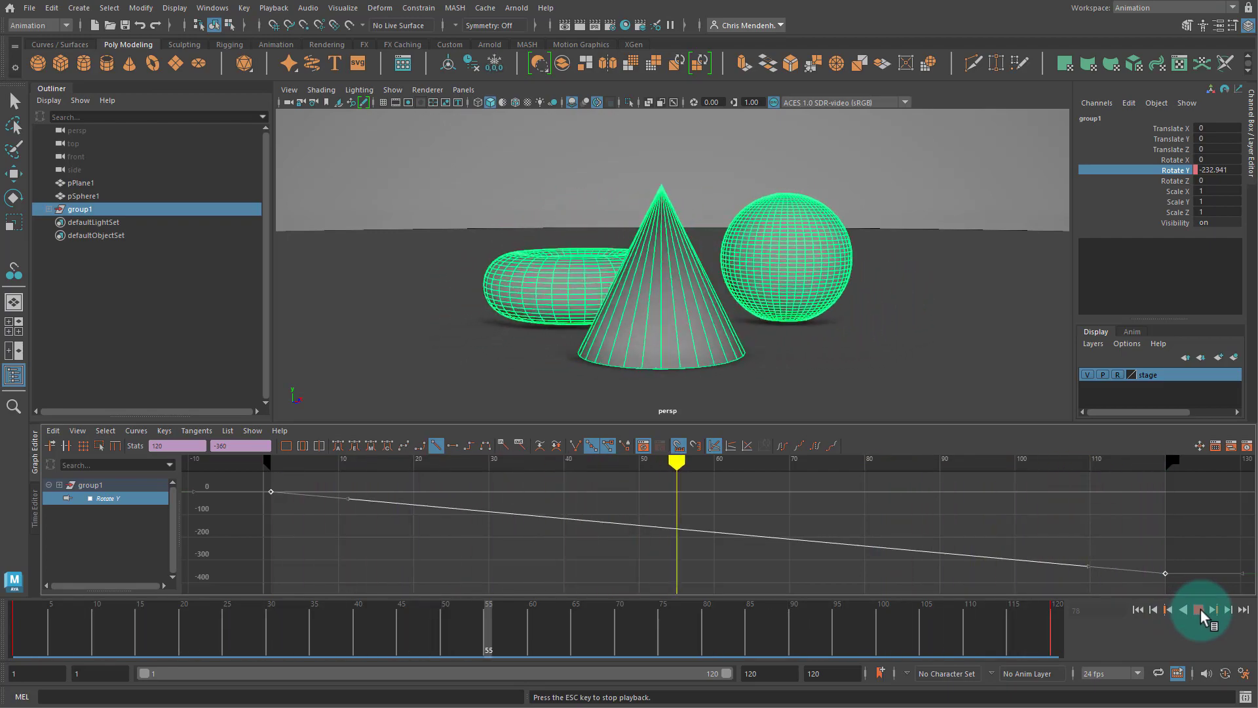
pyautogui.click(1200, 608)
pyautogui.moveTo(589, 647); pyautogui.dragTo(688, 656)
# Deselect the group, scrub through the unselected turntable, adjust the perspective view to a low angle and return to frame 1.
pyautogui.moveTo(1017, 333); pyautogui.dragTo(958, 384)
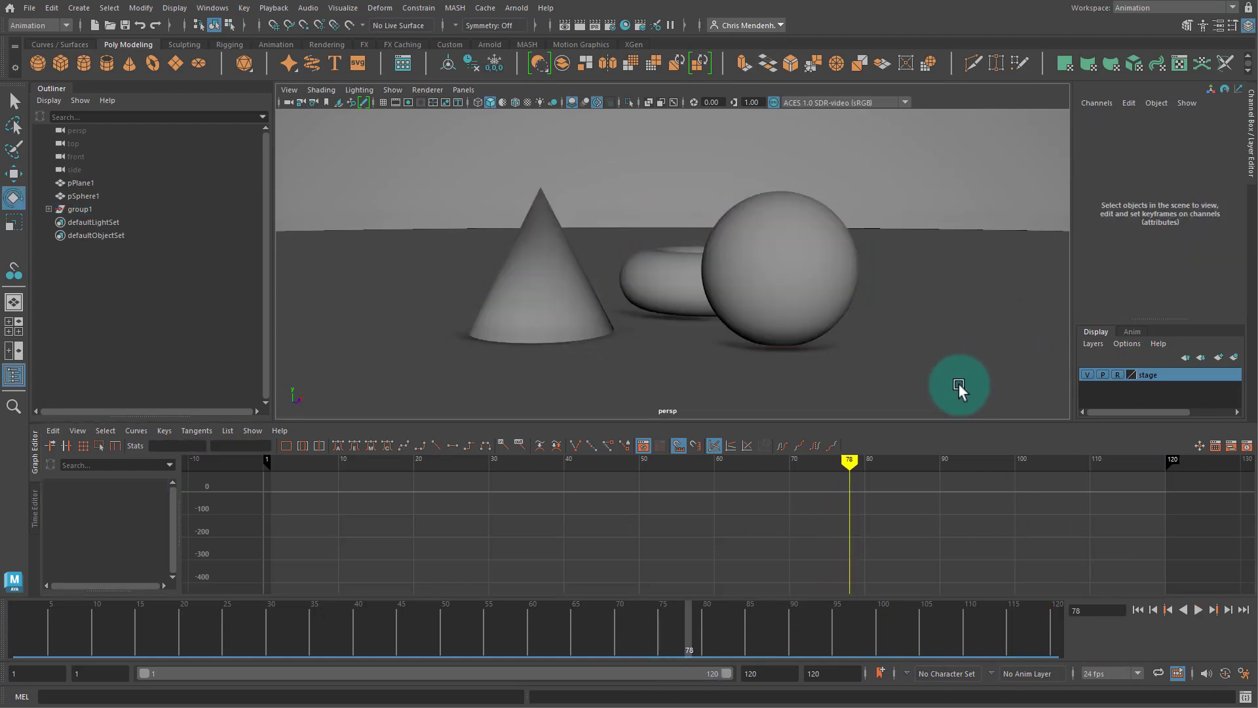
pyautogui.moveTo(612, 646); pyautogui.dragTo(1048, 613)
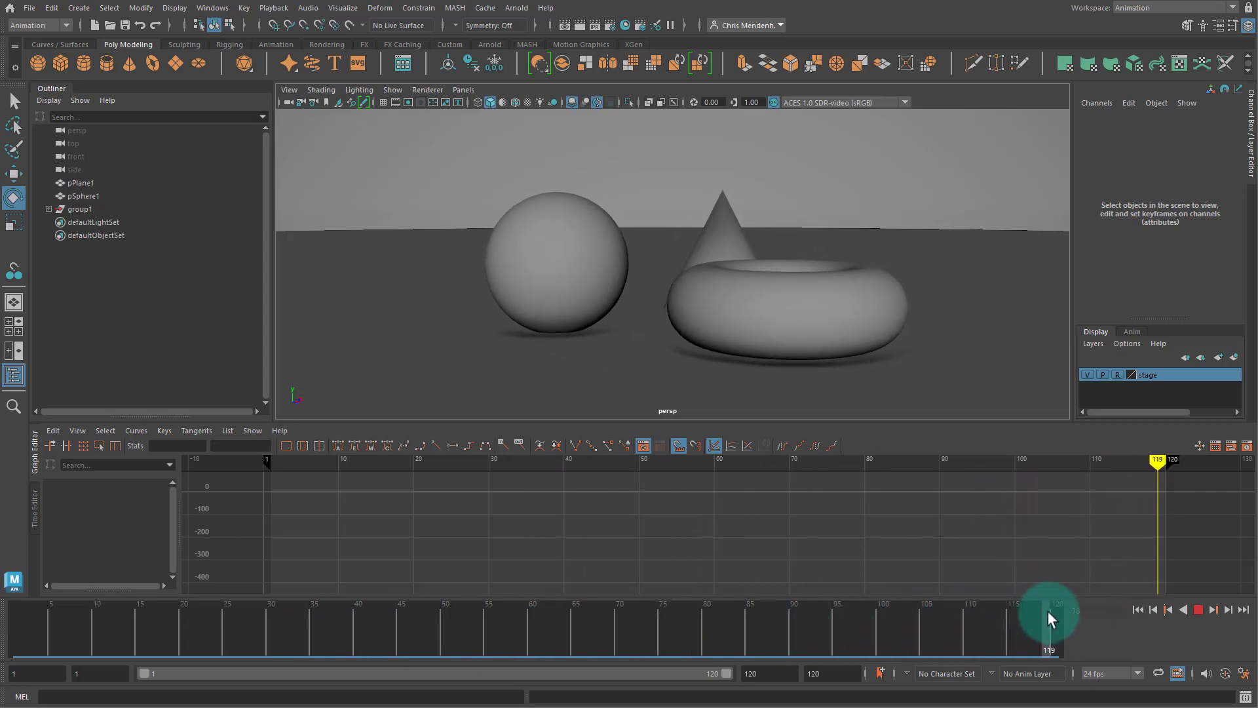
pyautogui.keyDown('alt'); pyautogui.moveTo(836, 238); pyautogui.dragTo(859, 213); pyautogui.keyUp('alt')
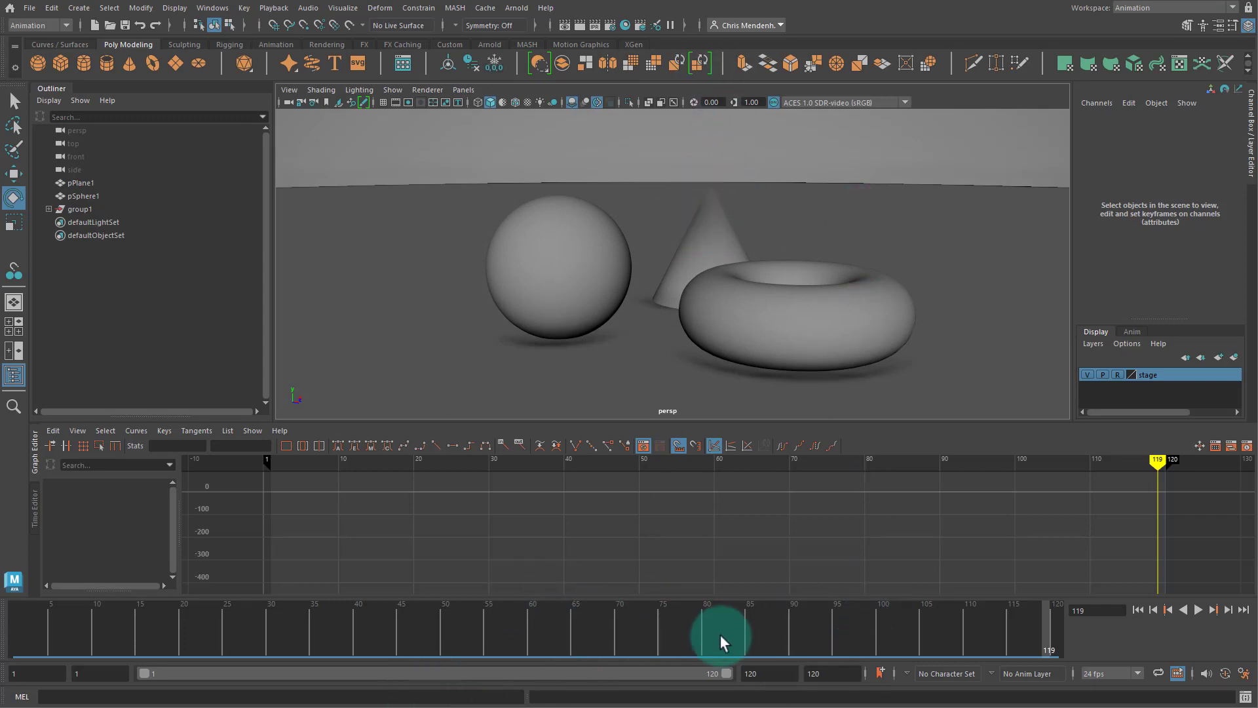
pyautogui.moveTo(721, 634); pyautogui.dragTo(854, 662)
pyautogui.keyDown('alt'); pyautogui.moveTo(765, 380); pyautogui.dragTo(770, 346); pyautogui.keyUp('alt')
pyautogui.moveTo(628, 632); pyautogui.dragTo(841, 609)
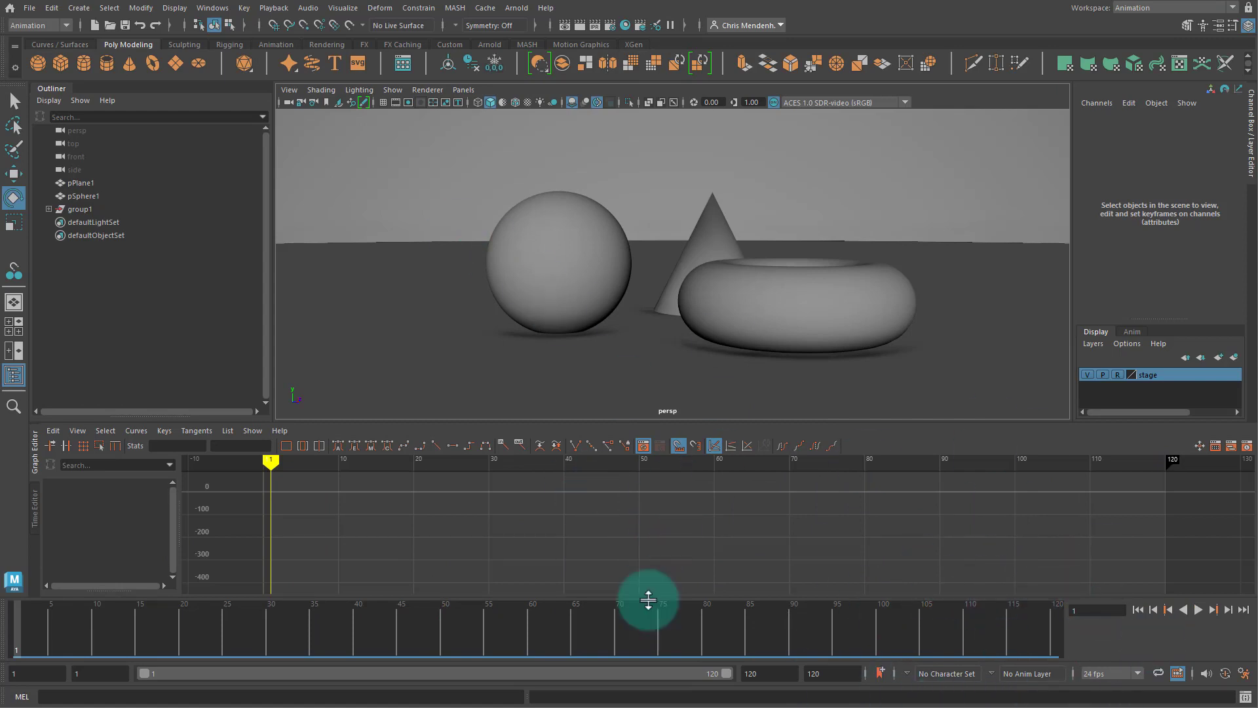
# Playblast the turntable from the window size to an avi movie named turntable on the Desktop, with encoding none and quality 100.
pyautogui.rightClick(884, 622)
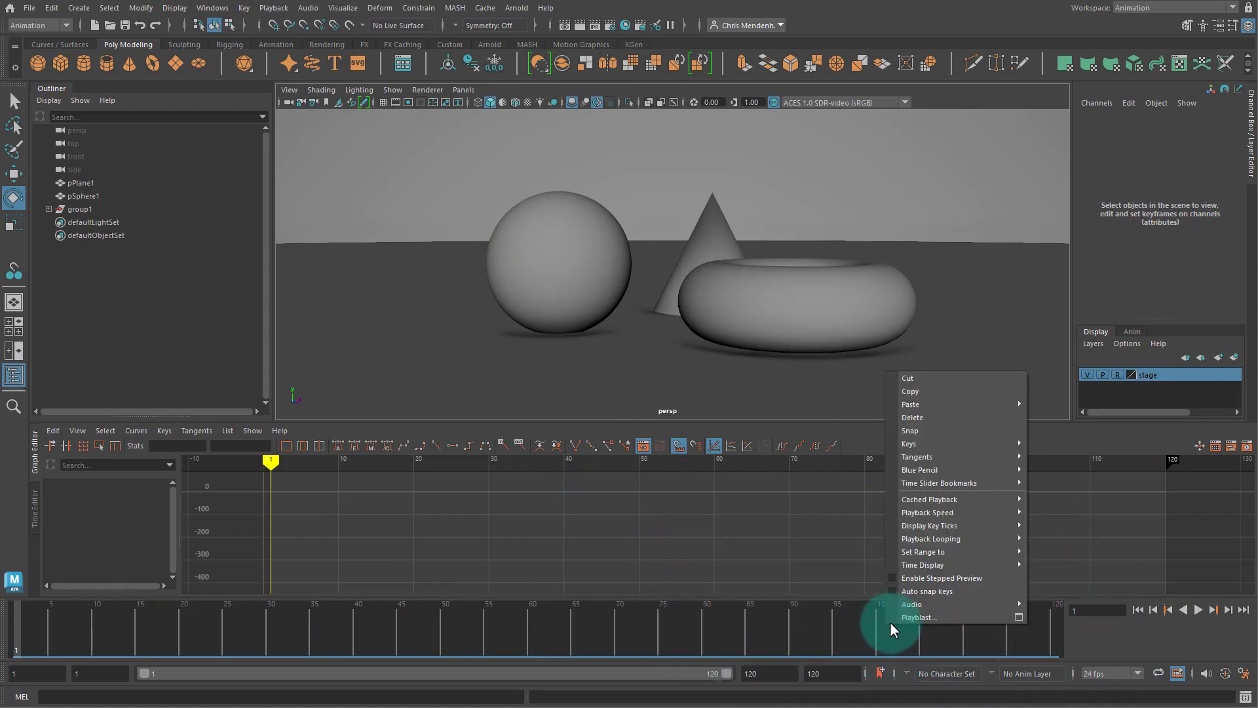
pyautogui.click(1017, 619)
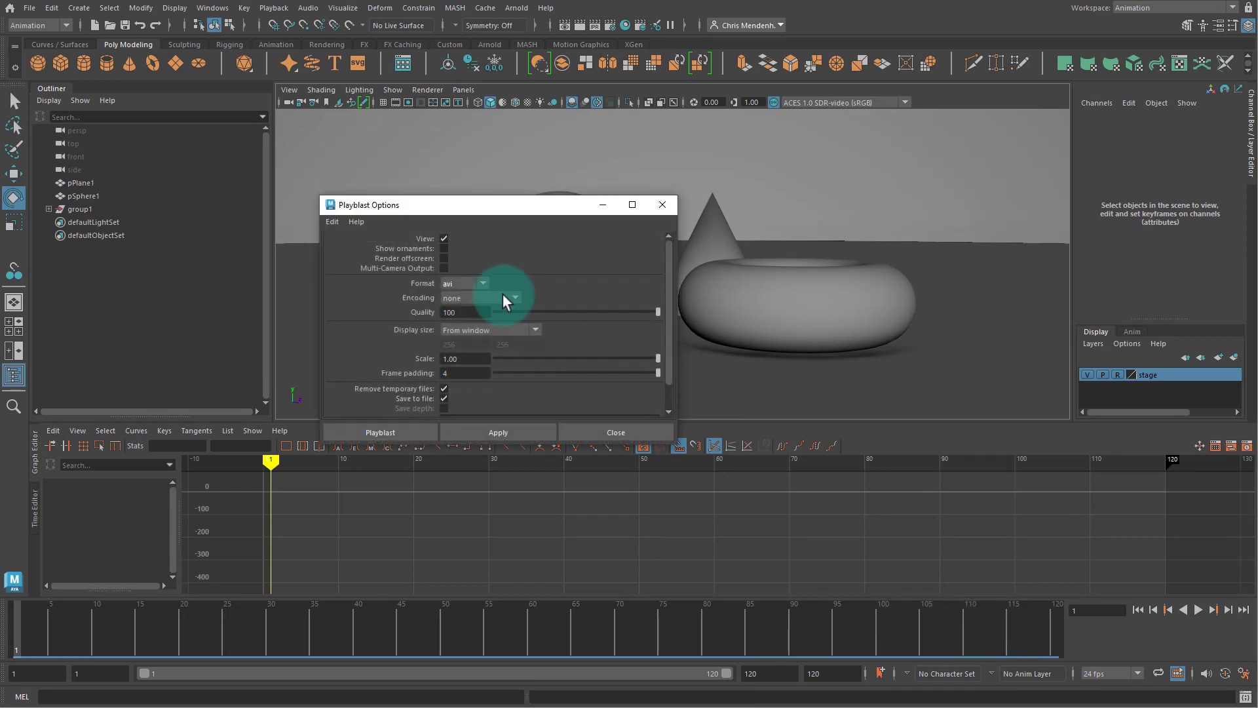
pyautogui.scroll(-2, 450, 297)
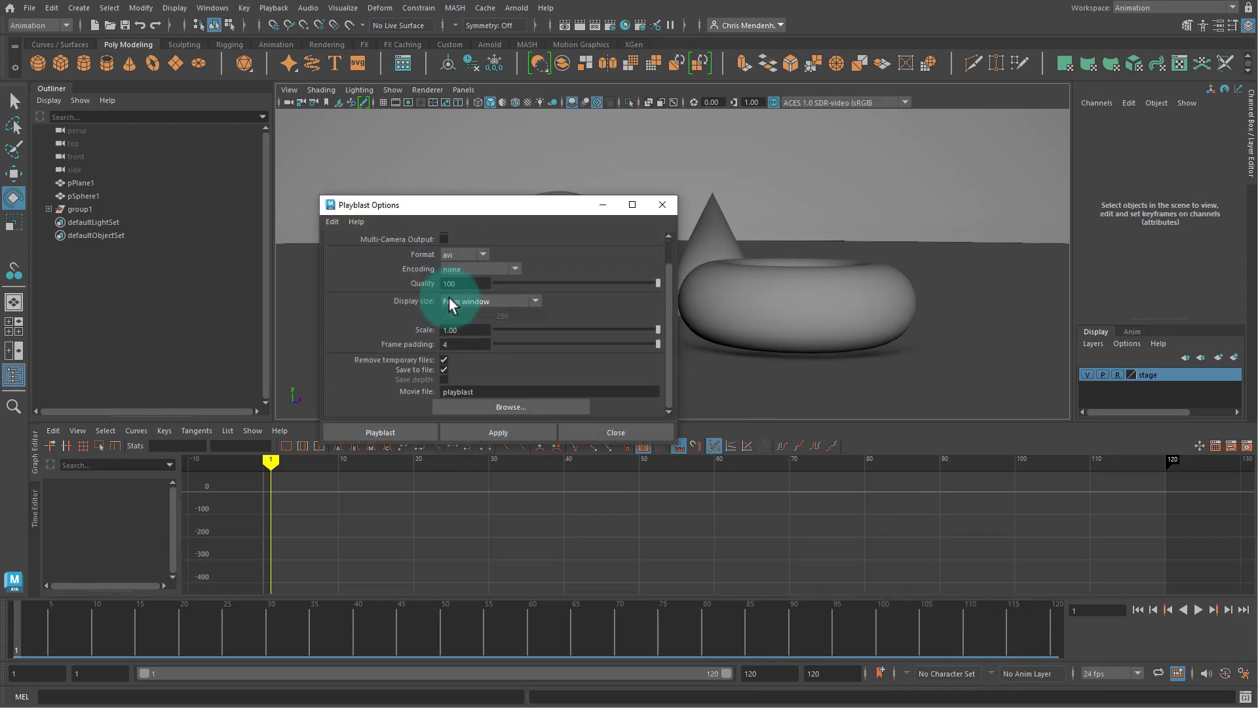
pyautogui.scroll(2, 471, 285)
pyautogui.scroll(-2, 552, 370)
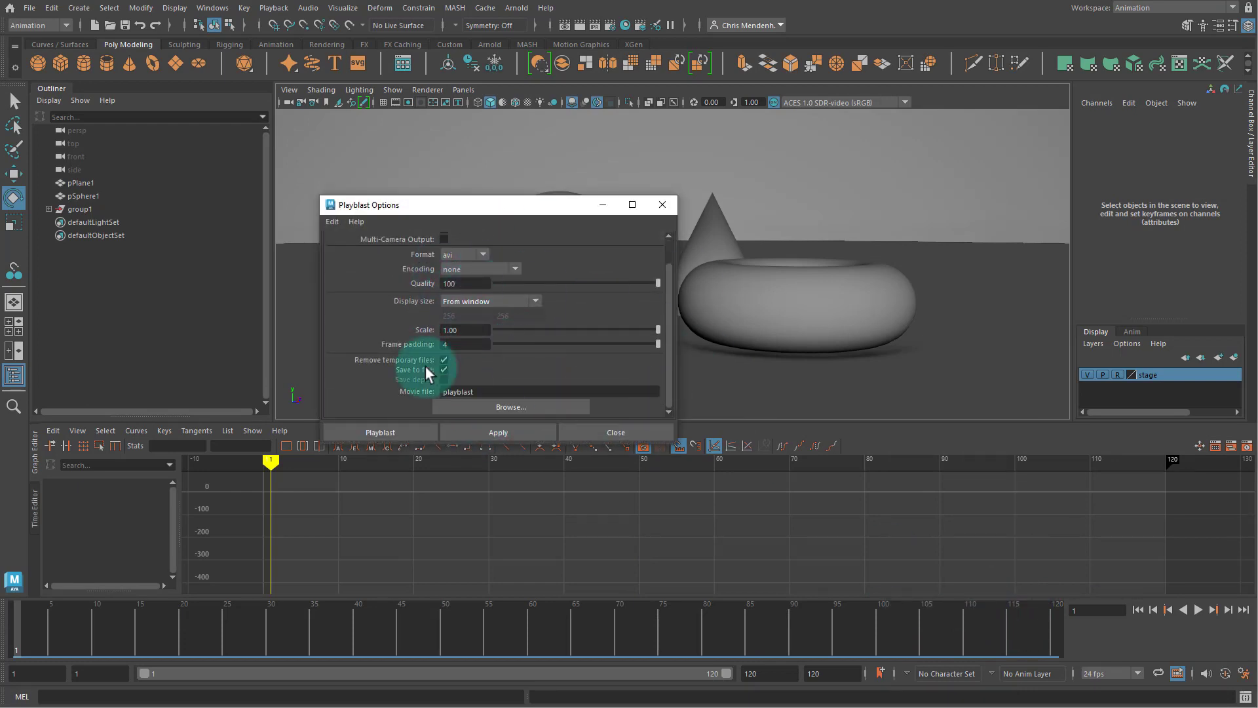
pyautogui.scroll(2, 479, 316)
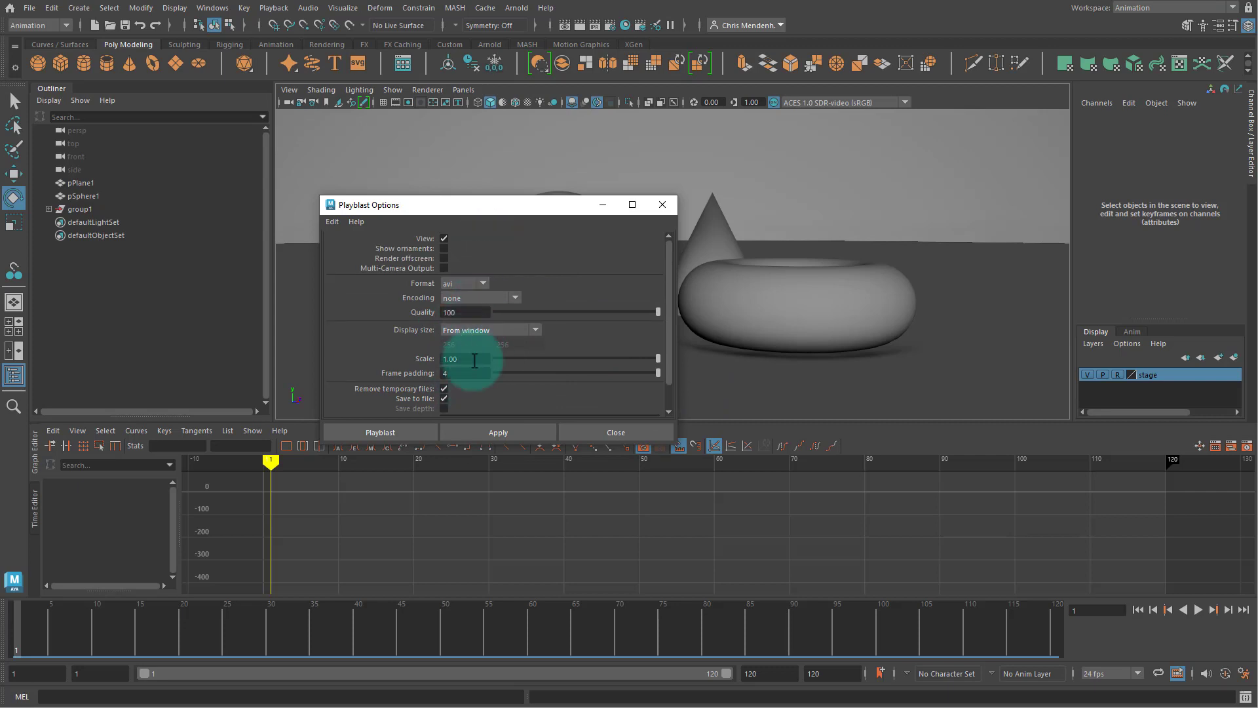
pyautogui.scroll(-2, 475, 362)
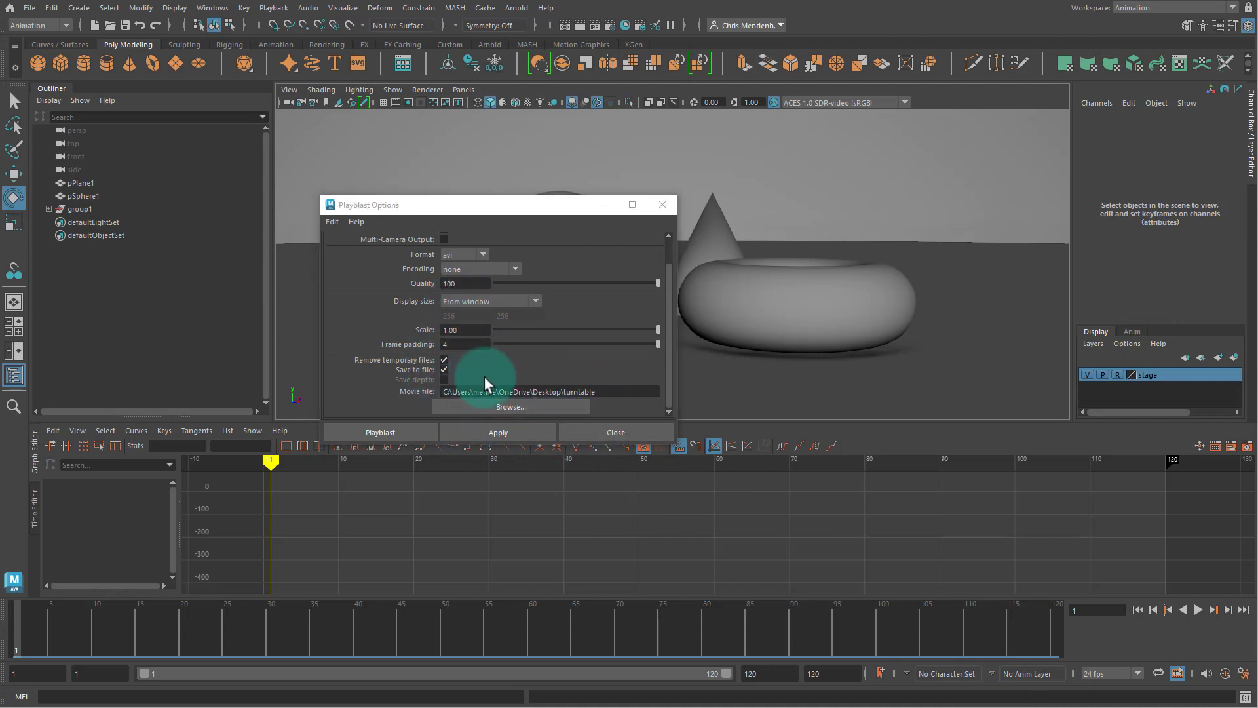
pyautogui.click(434, 434)
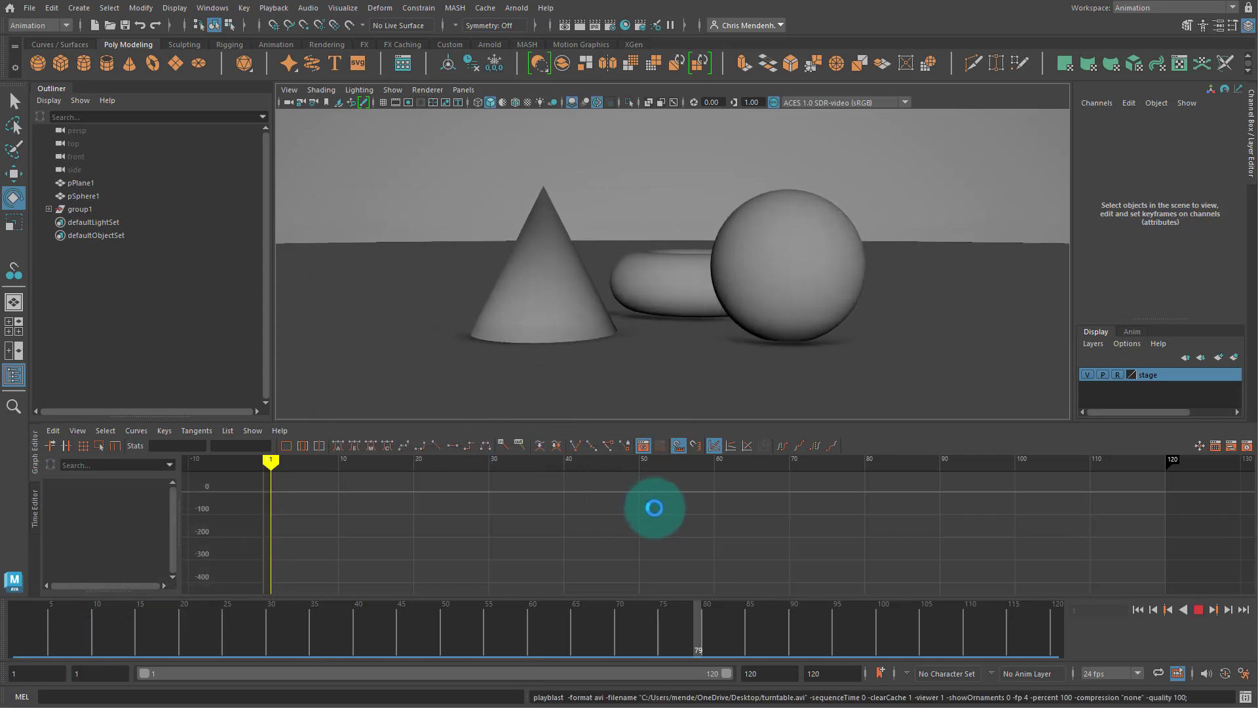